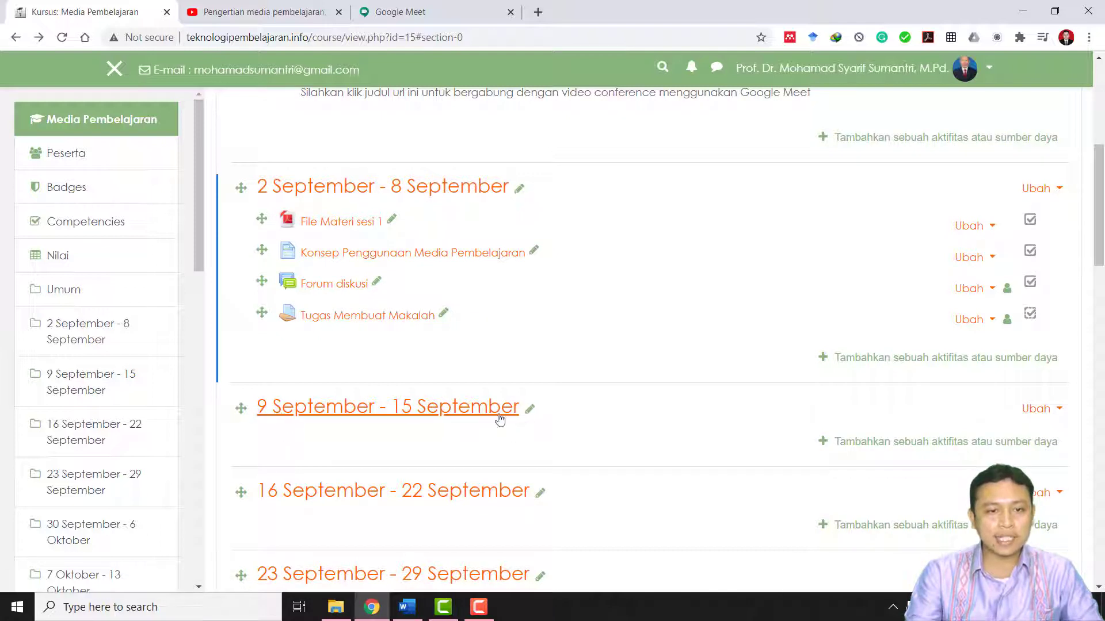
- Rename the "9 September - 15 September" section as "Sesi 3 : 9 September - 15 September", reusing its copied date title
{"action": "left_click_drag", "start_coordinate": [258, 412], "coordinate": [377, 430]}
{"action": "left_click_drag", "start_coordinate": [246, 430], "coordinate": [262, 409]}
{"action": "right_click", "coordinate": [261, 409]}
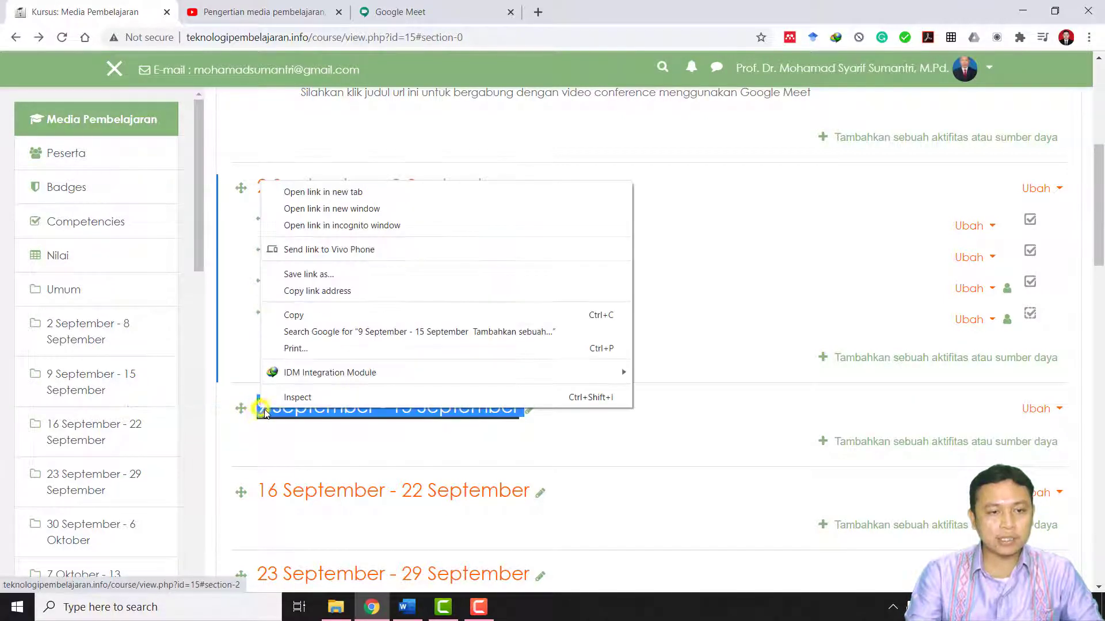
{"action": "left_click", "coordinate": [340, 316]}
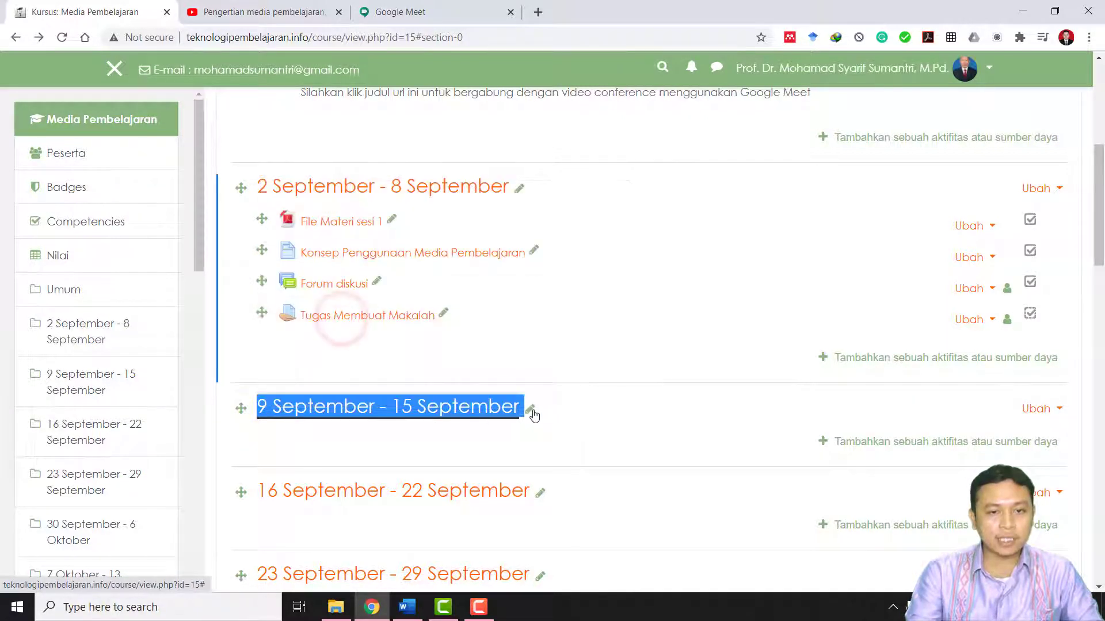
{"action": "left_click", "coordinate": [530, 409]}
{"action": "type", "text": "Sesi 3"}
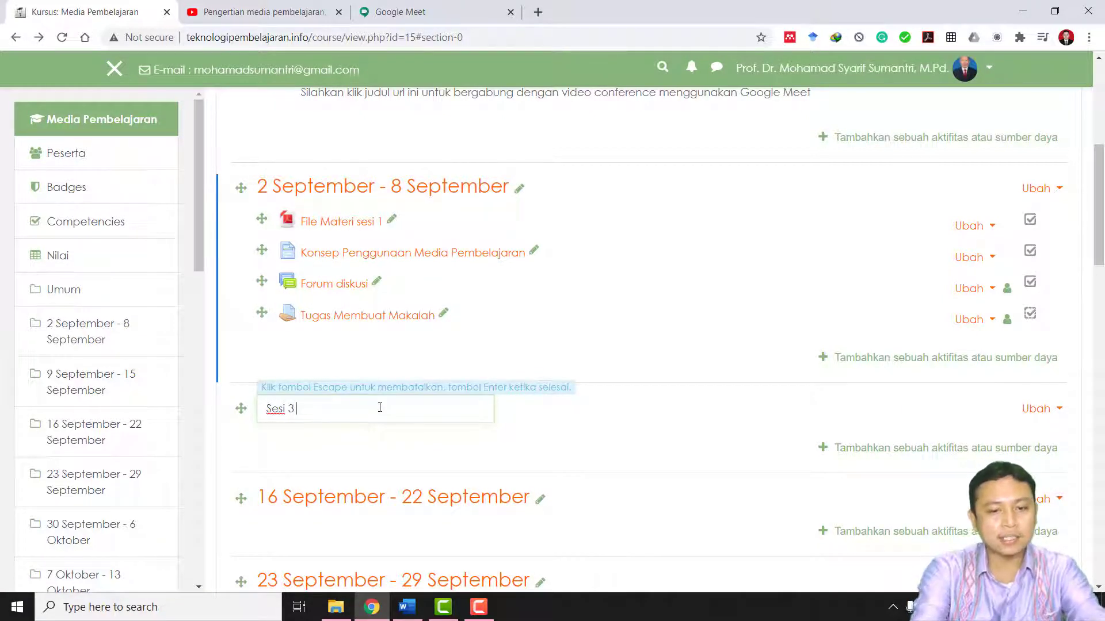
{"action": "type", "text": " :"}
{"action": "key", "text": "ctrl+v"}
{"action": "key", "text": "Return"}
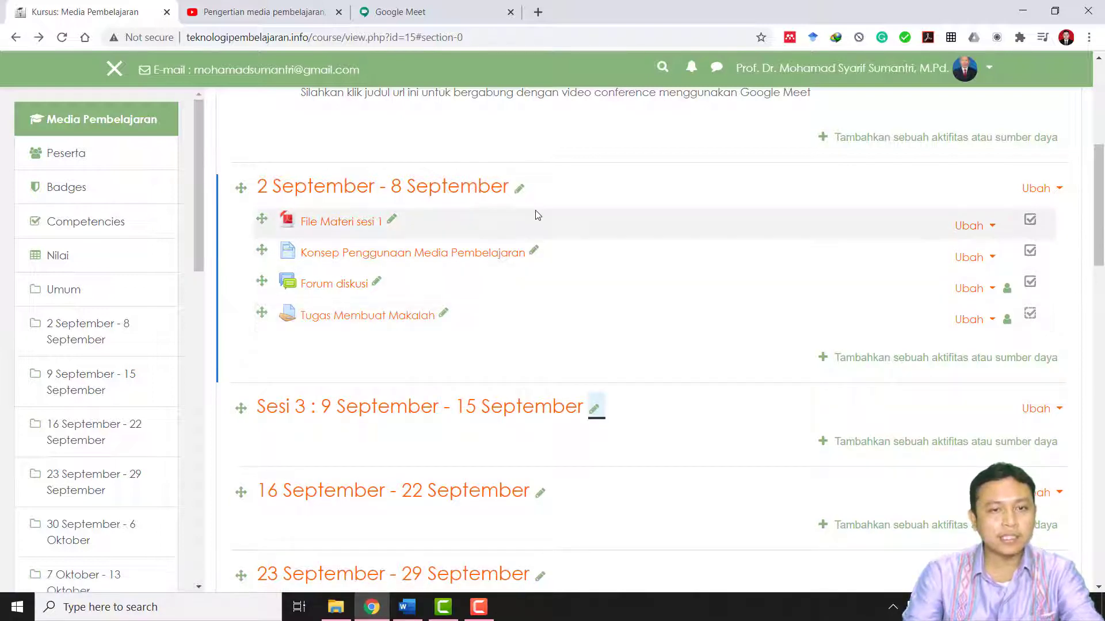
- Rename the "2 September - 8 September" section as "Sesi 1 : 2 September - 8 September", reusing its copied date title
{"action": "left_click", "coordinate": [519, 189]}
{"action": "left_click", "coordinate": [628, 190]}
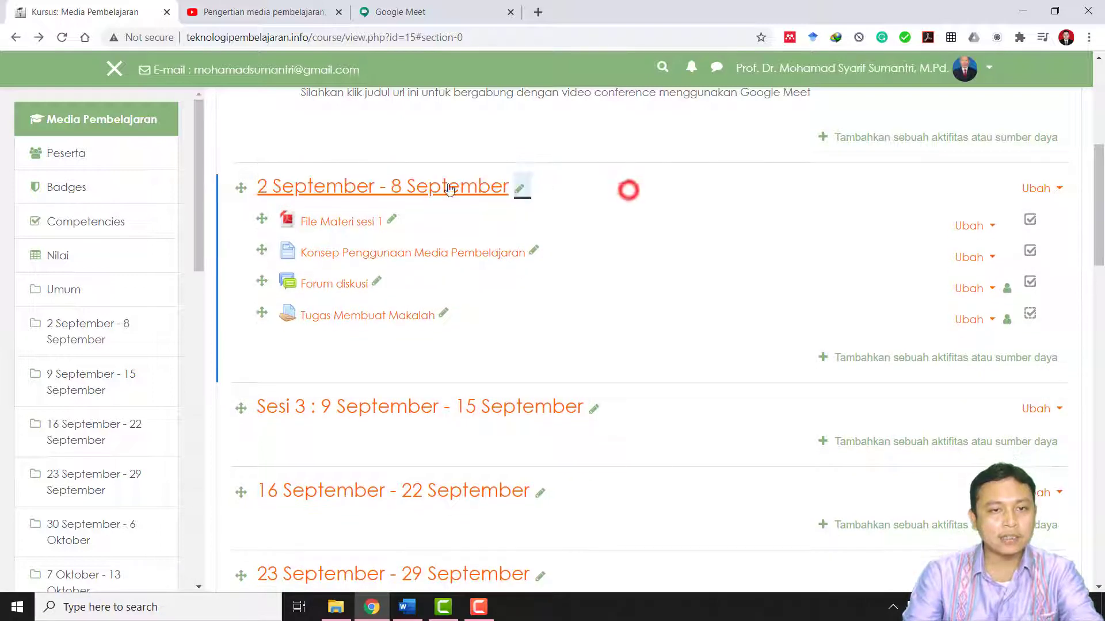
{"action": "left_click_drag", "start_coordinate": [248, 186], "coordinate": [511, 194]}
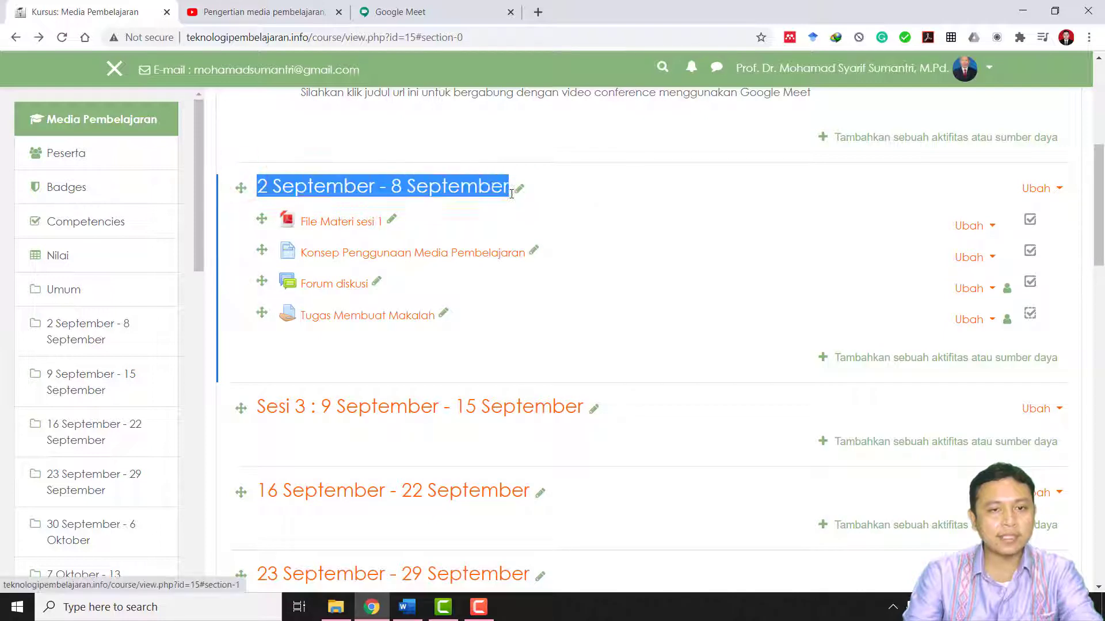
{"action": "right_click", "coordinate": [325, 180]}
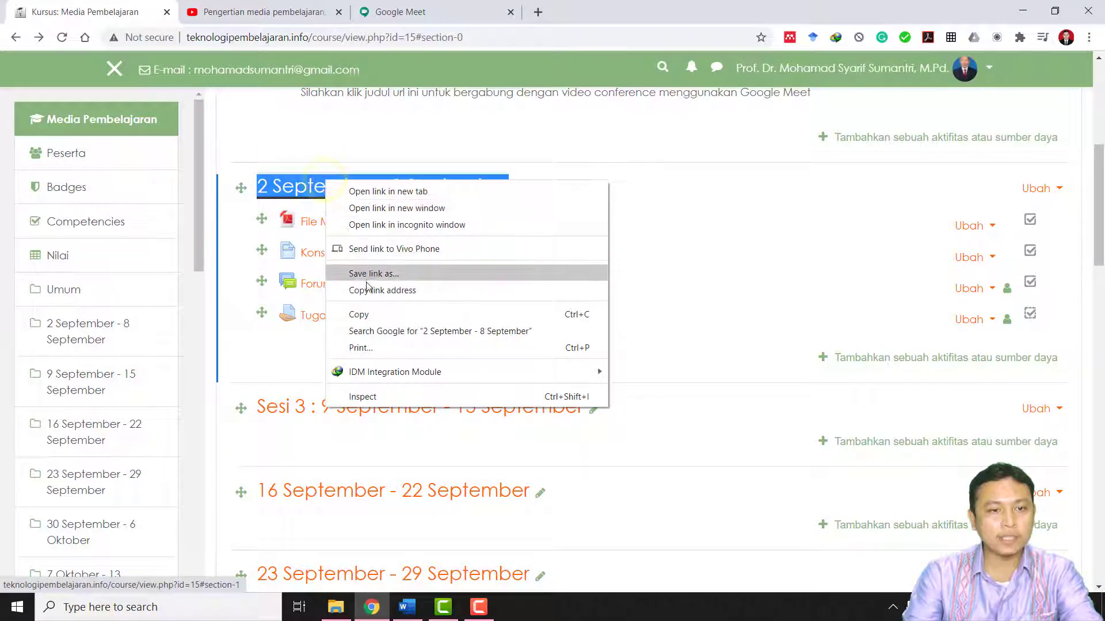
{"action": "left_click", "coordinate": [358, 315]}
{"action": "left_click", "coordinate": [520, 190]}
{"action": "key", "text": "BackSpace"}
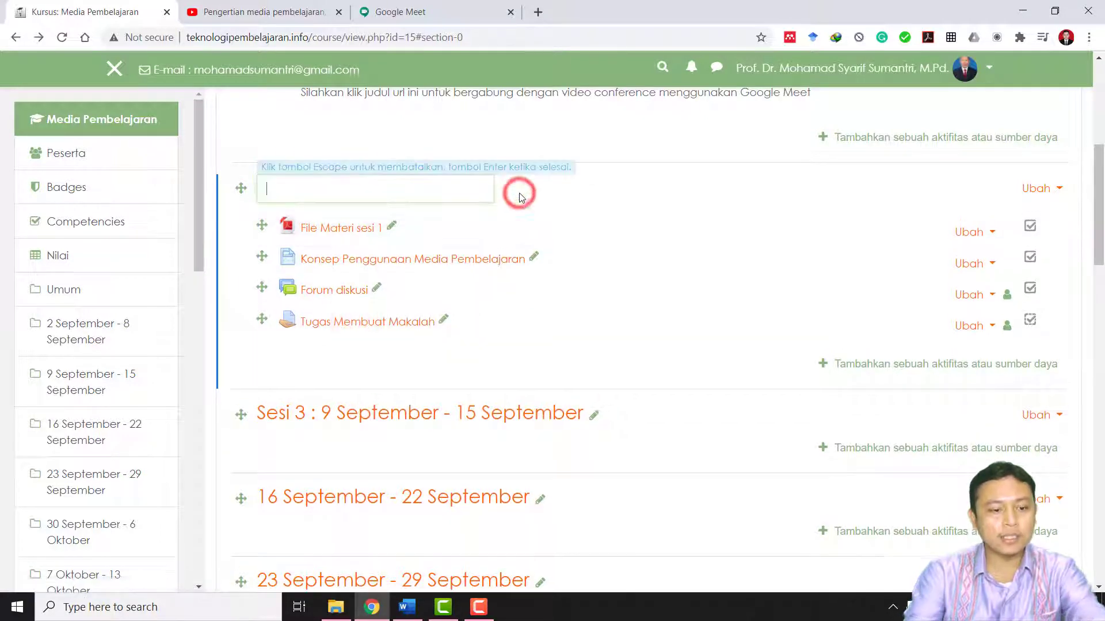
{"action": "type", "text": "Sesi 2"}
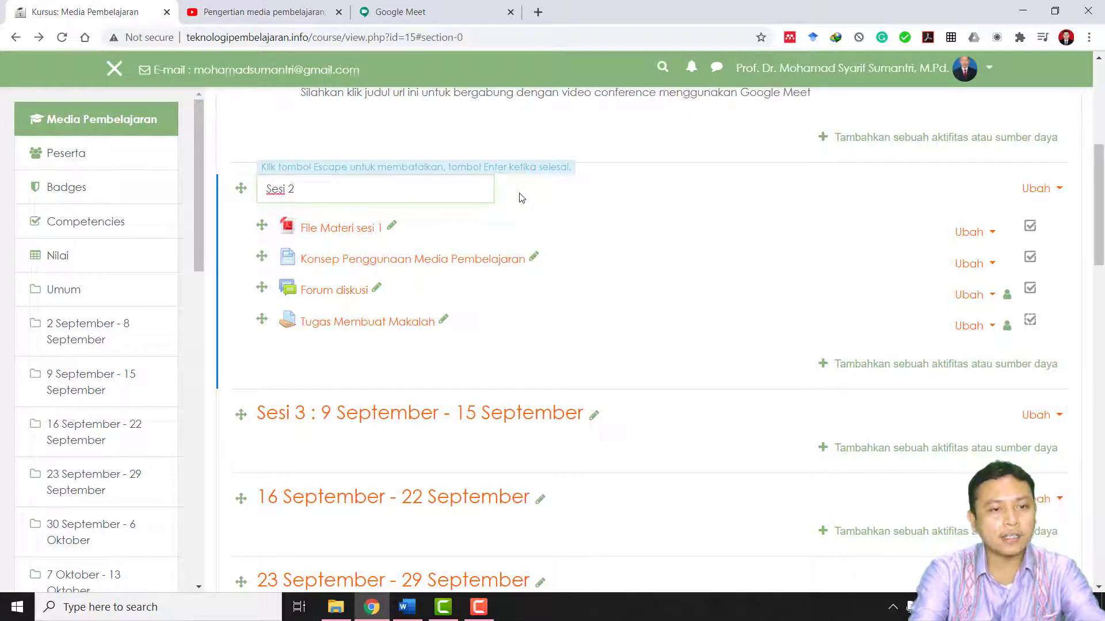
{"action": "type", "text": " :"}
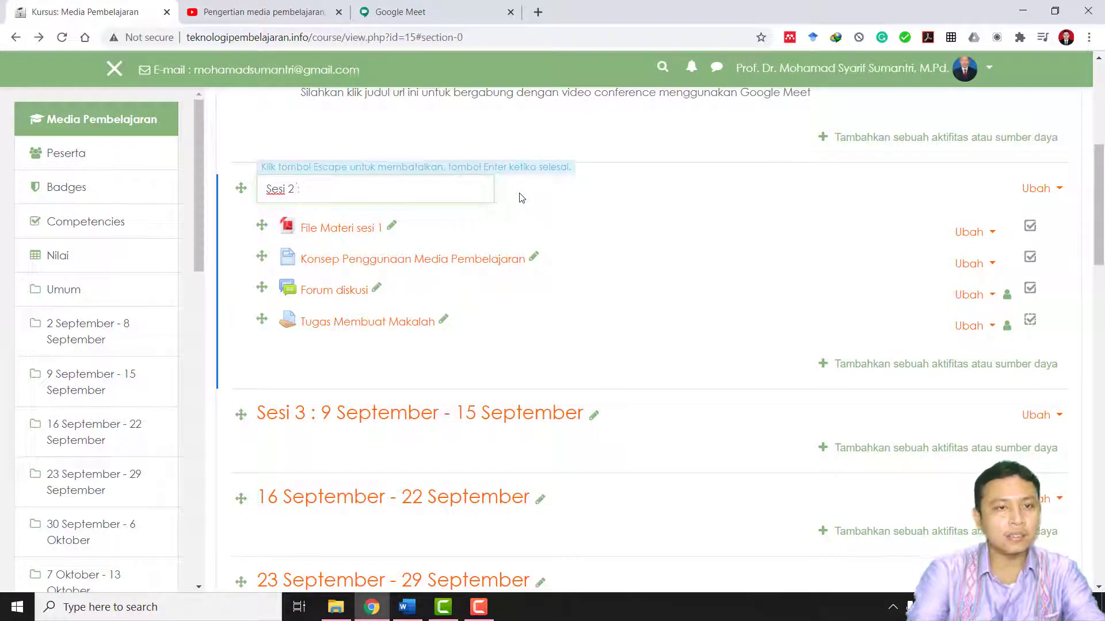
{"action": "scroll", "coordinate": [503, 216], "scroll_direction": "up", "scroll_amount": 3}
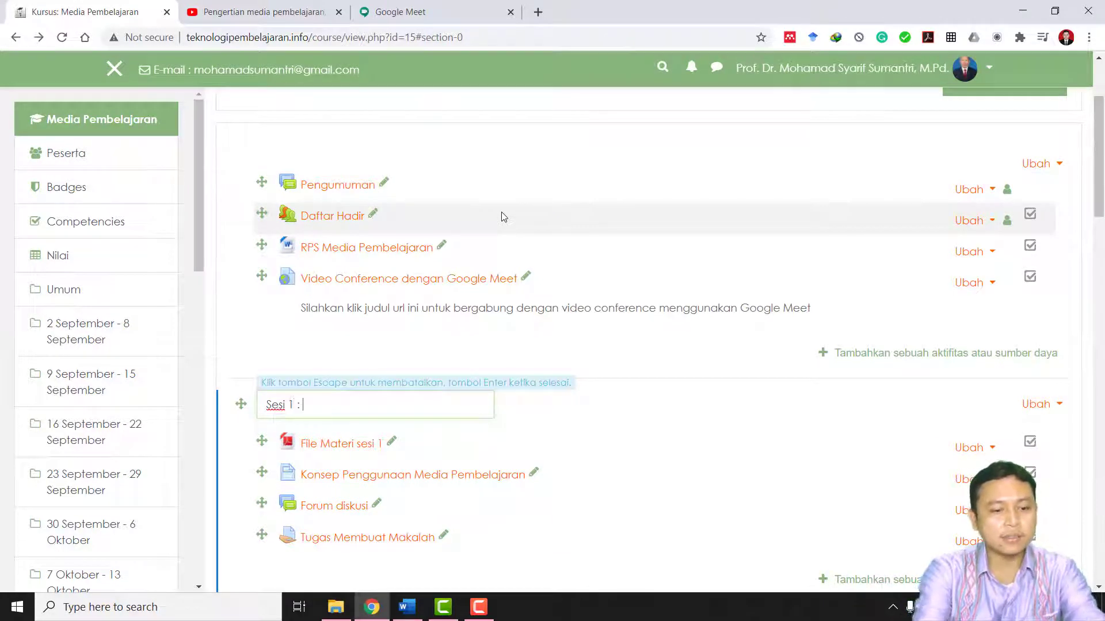
{"action": "key", "text": "ctrl+v"}
{"action": "key", "text": "Return"}
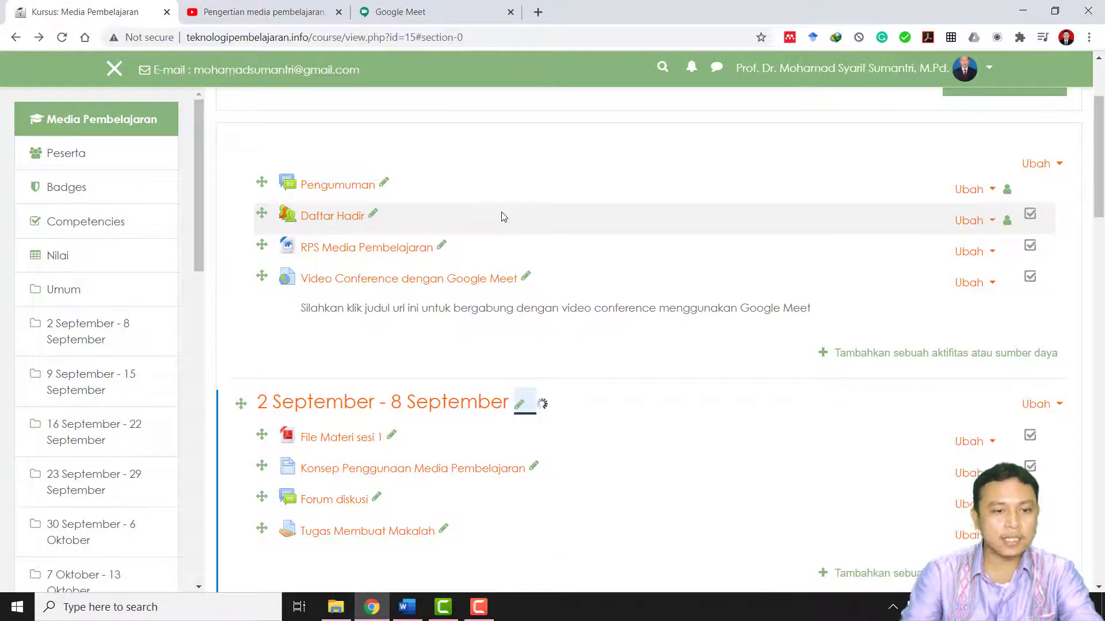
- Correct the session number in the 9 September - 15 September section title so it reads "Sesi 2 : 9 September - 15 September"
{"action": "scroll", "coordinate": [486, 231], "scroll_direction": "down", "scroll_amount": 2}
{"action": "left_click", "coordinate": [594, 483]}
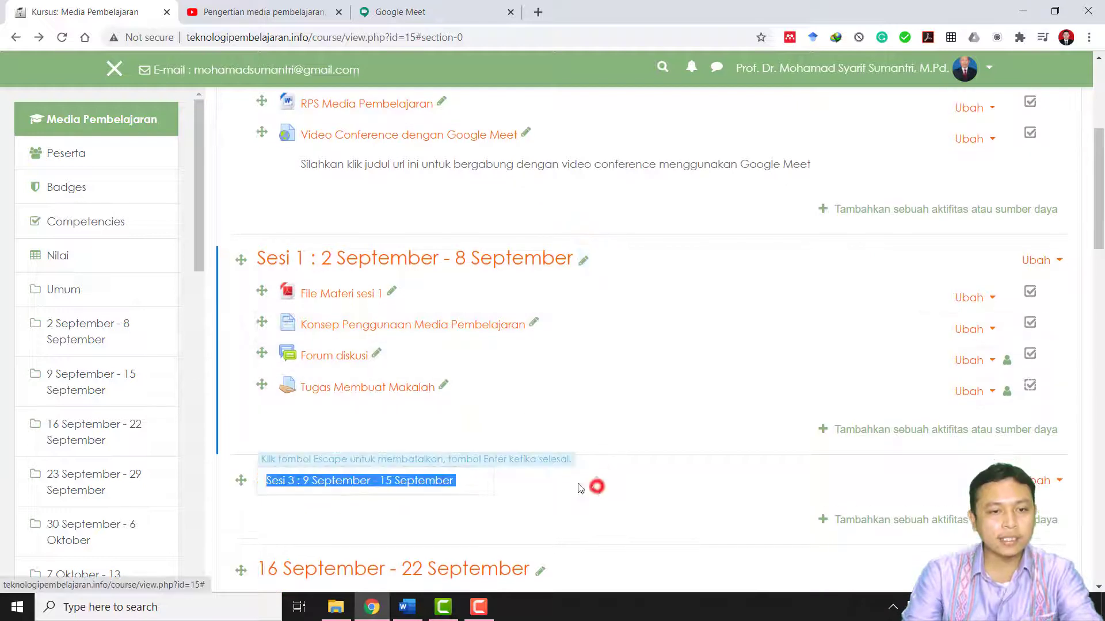
{"action": "left_click", "coordinate": [293, 484]}
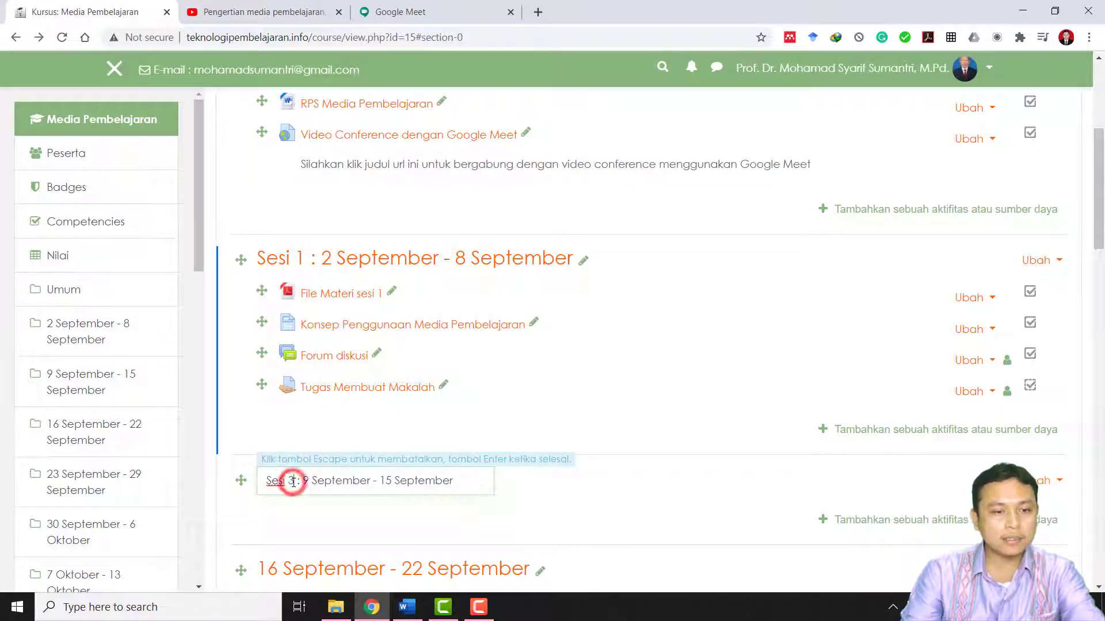
{"action": "key", "text": "BackSpace"}
{"action": "type", "text": "2"}
{"action": "key", "text": "Return"}
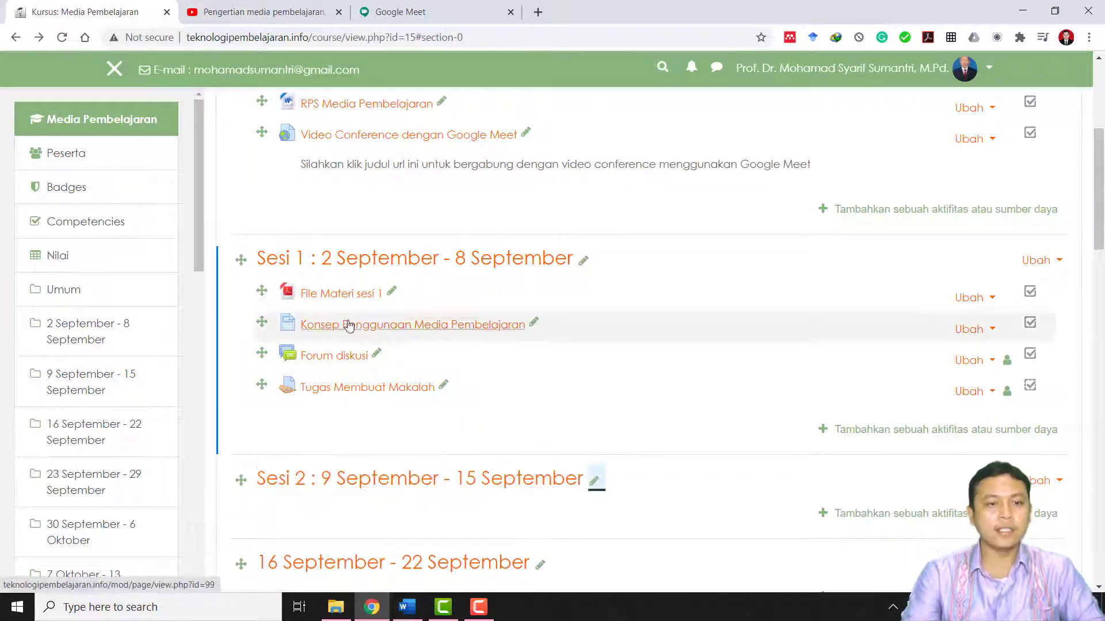
- Add a new Kuis activity to the "Sesi 2 : 9 September - 15 September" section
{"action": "scroll", "coordinate": [496, 407], "scroll_direction": "down", "scroll_amount": 2}
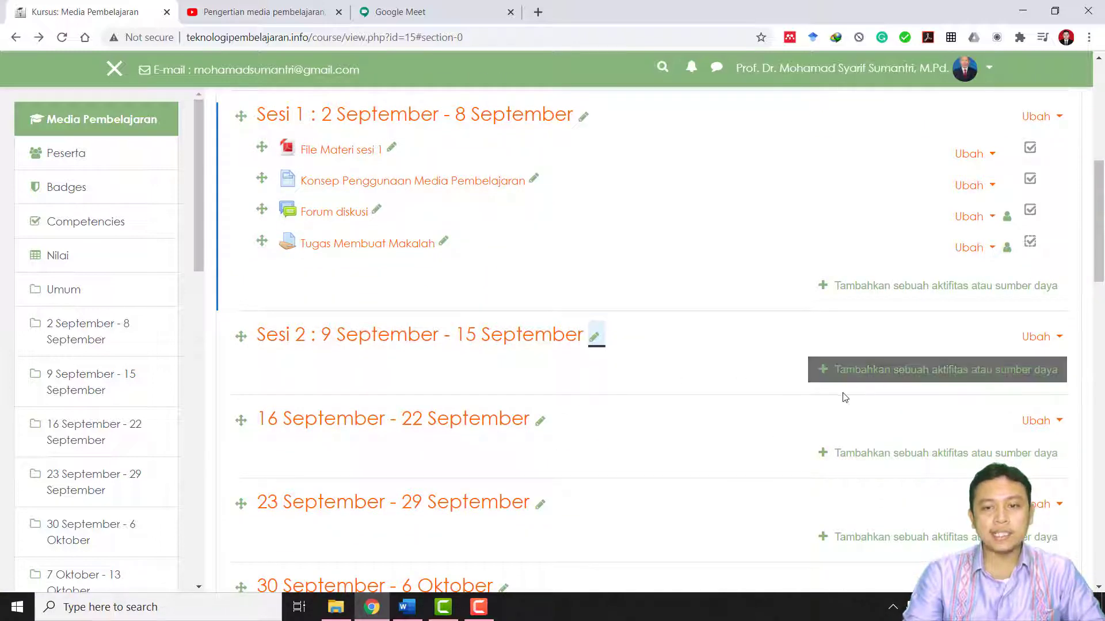
{"action": "left_click", "coordinate": [890, 374]}
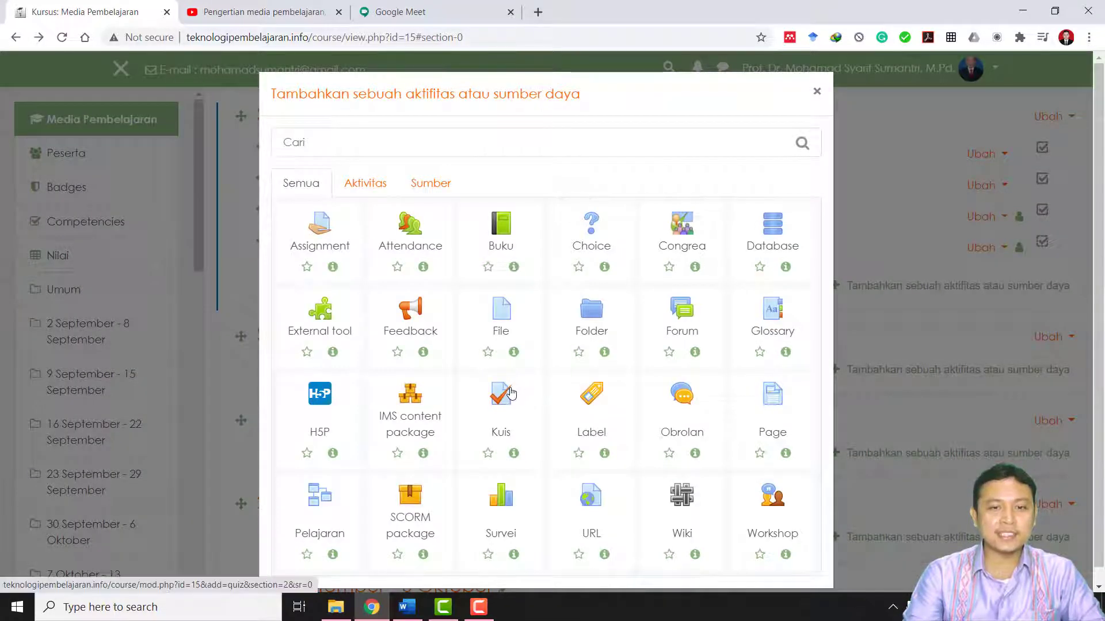
{"action": "scroll", "coordinate": [575, 452], "scroll_direction": "down", "scroll_amount": 1}
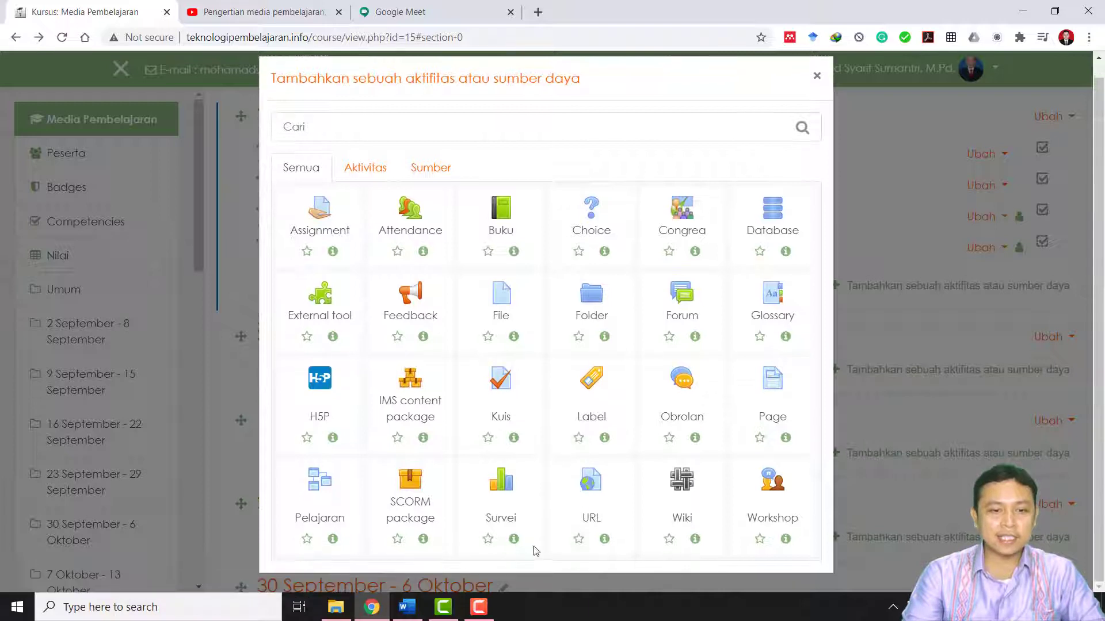
{"action": "left_click", "coordinate": [509, 402]}
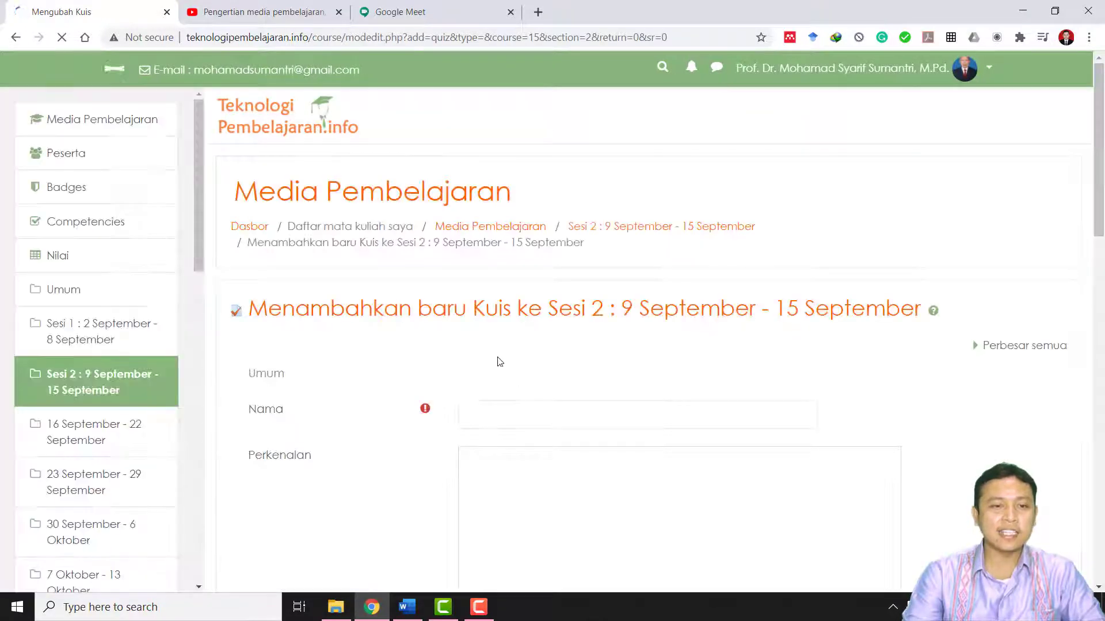
- Name the new quiz "Kuis sesi 1" and leave its introduction empty
{"action": "left_click", "coordinate": [494, 414]}
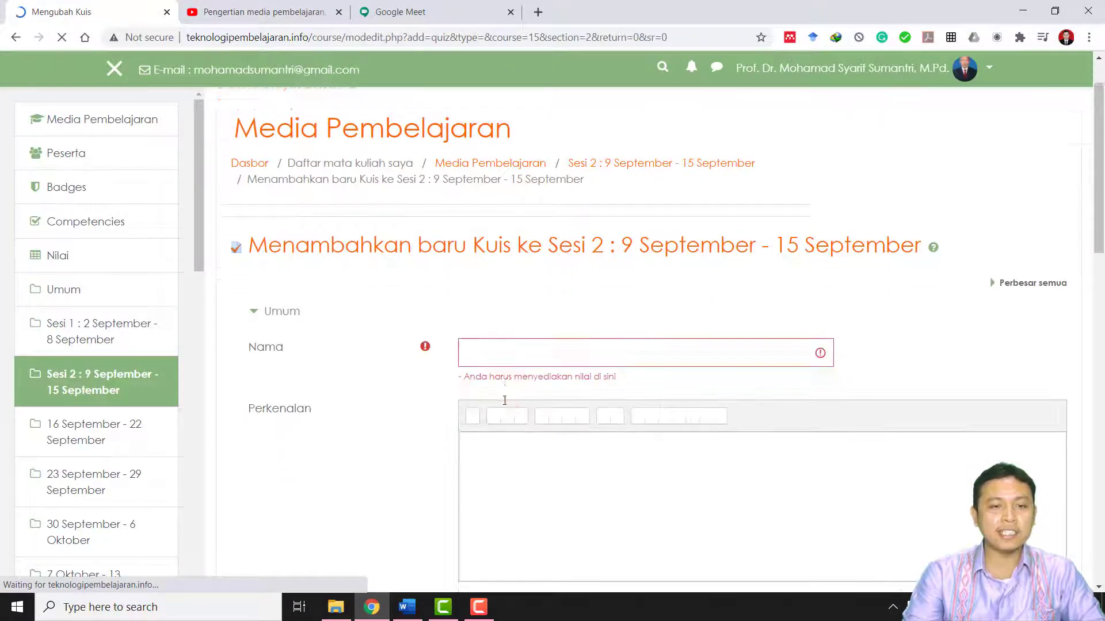
{"action": "left_click", "coordinate": [505, 339]}
{"action": "type", "text": "Kui"}
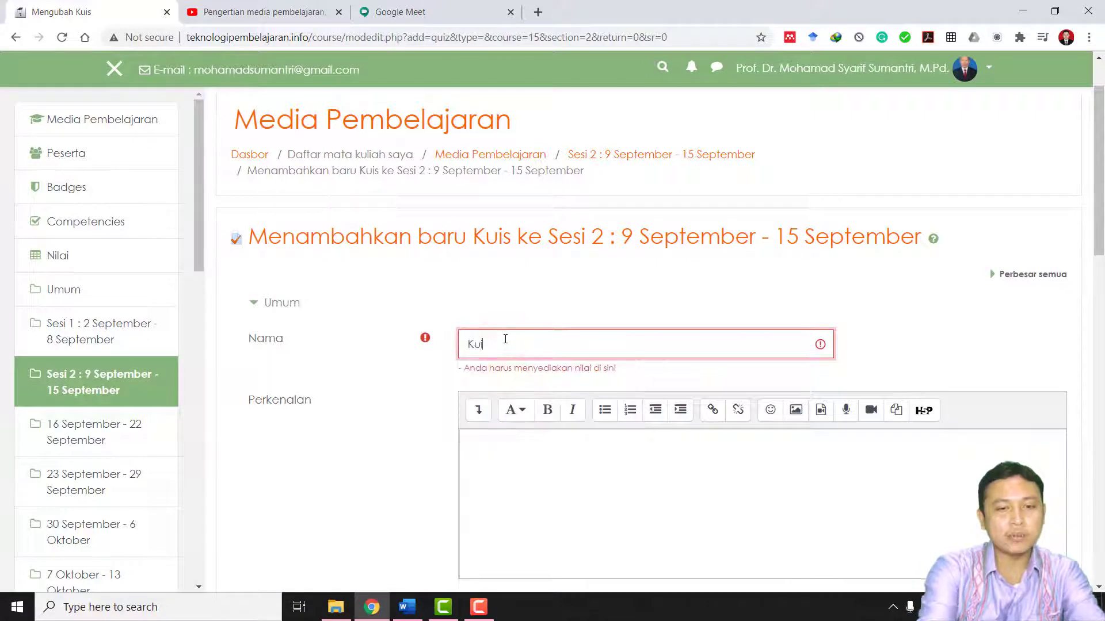
{"action": "type", "text": "s sesi 1"}
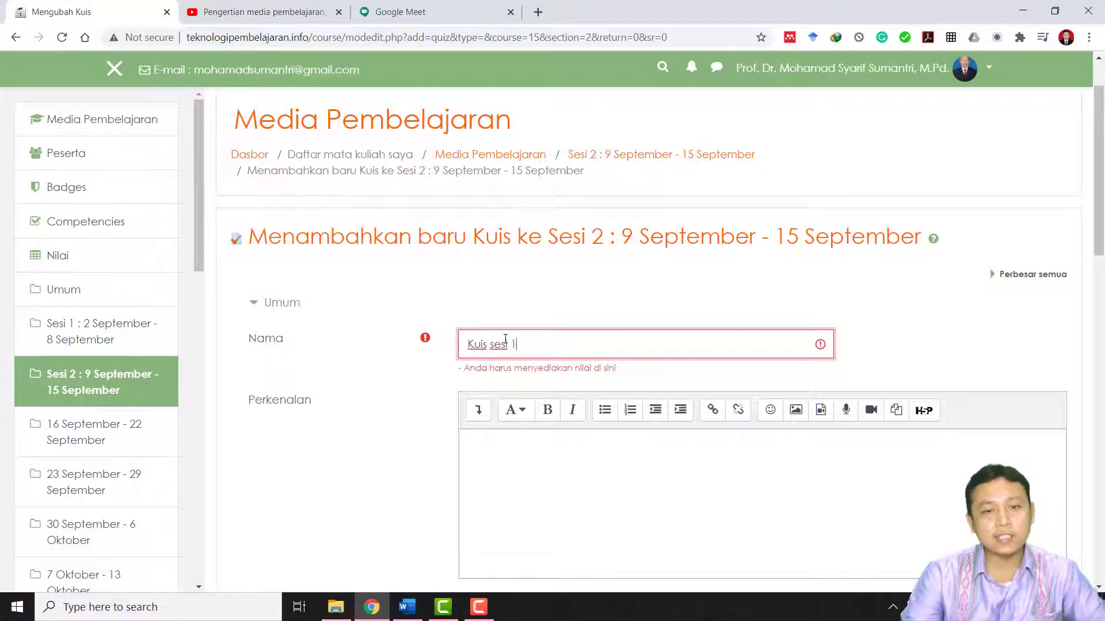
{"action": "scroll", "coordinate": [521, 441], "scroll_direction": "down", "scroll_amount": 3}
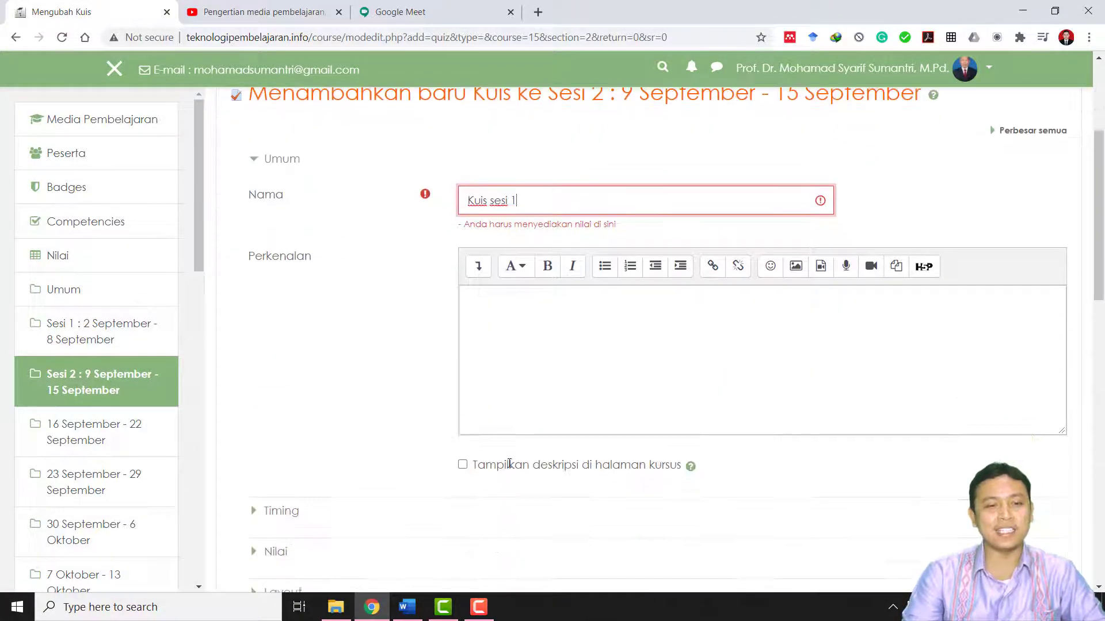
{"action": "left_click", "coordinate": [485, 354]}
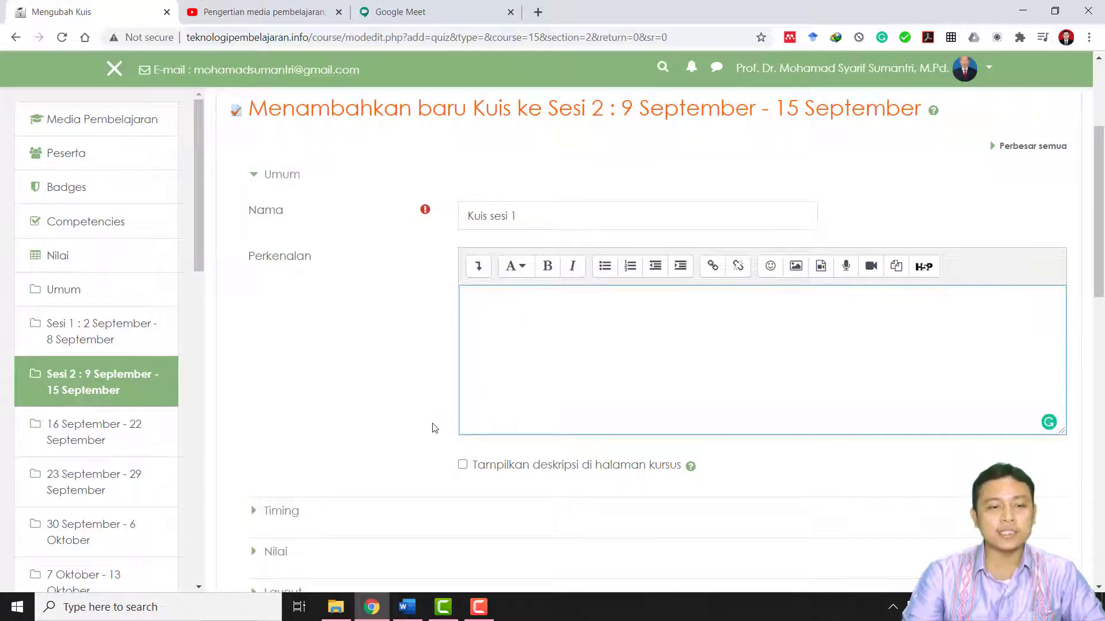
- Enable the quiz's start date (Kuis dimulai) in the Timing settings and set it to 3 September 2020
{"action": "scroll", "coordinate": [434, 428], "scroll_direction": "down", "scroll_amount": 3}
{"action": "left_click", "coordinate": [279, 304]}
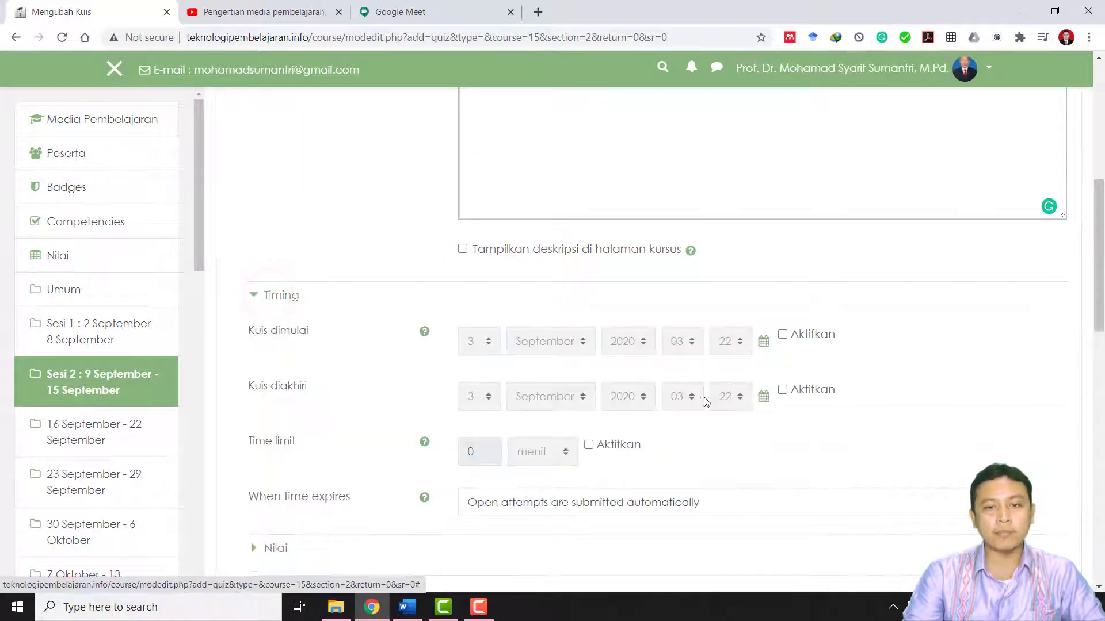
{"action": "left_click", "coordinate": [783, 335]}
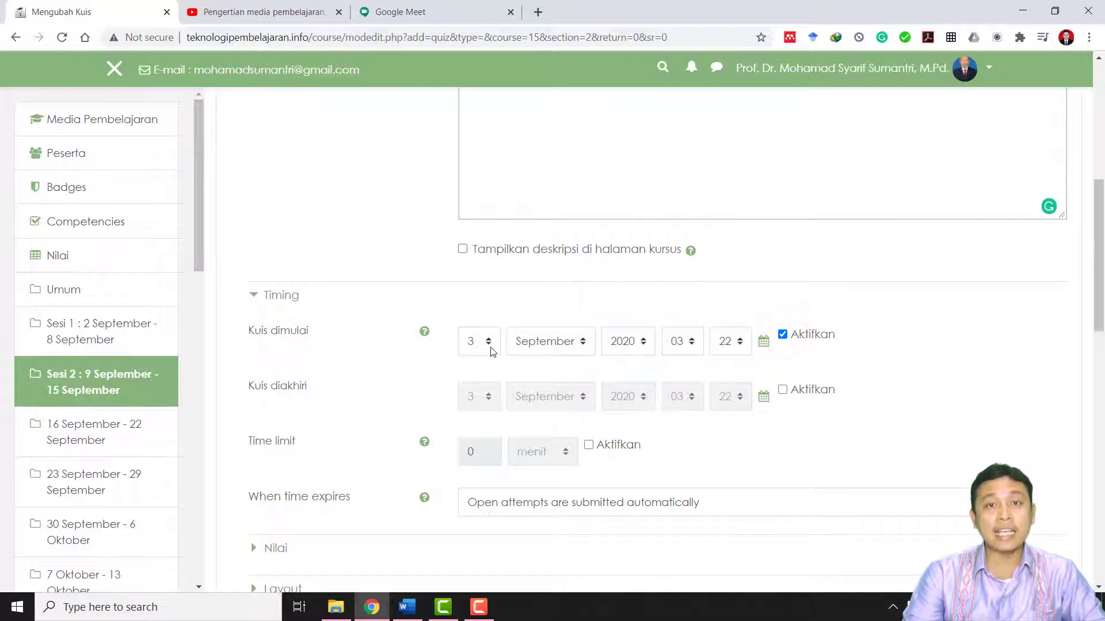
{"action": "left_click", "coordinate": [482, 343]}
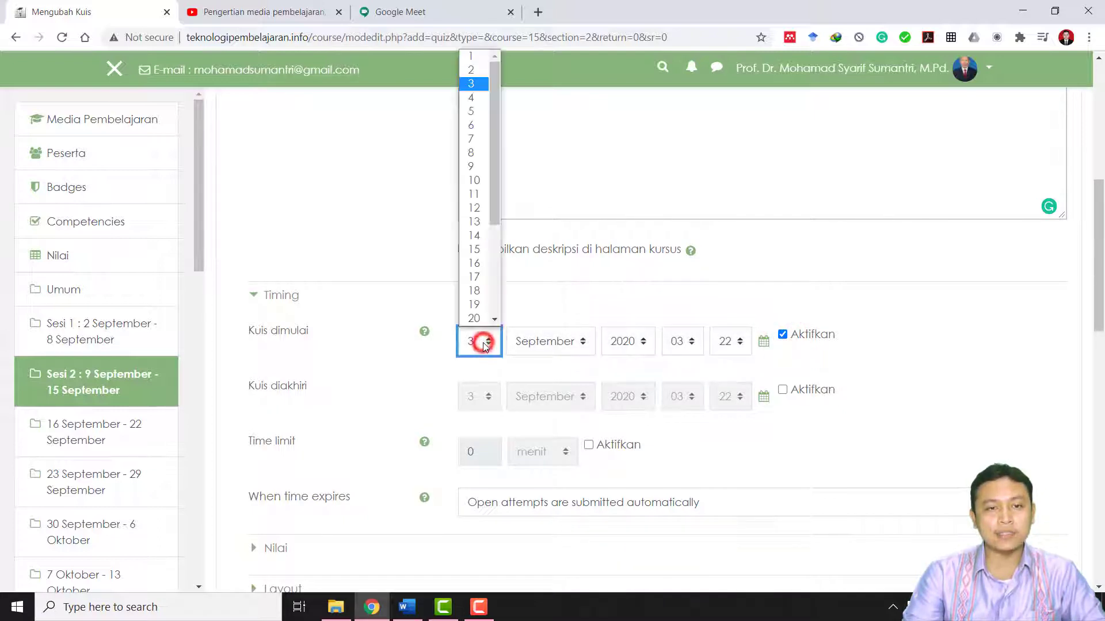
{"action": "left_click", "coordinate": [475, 85]}
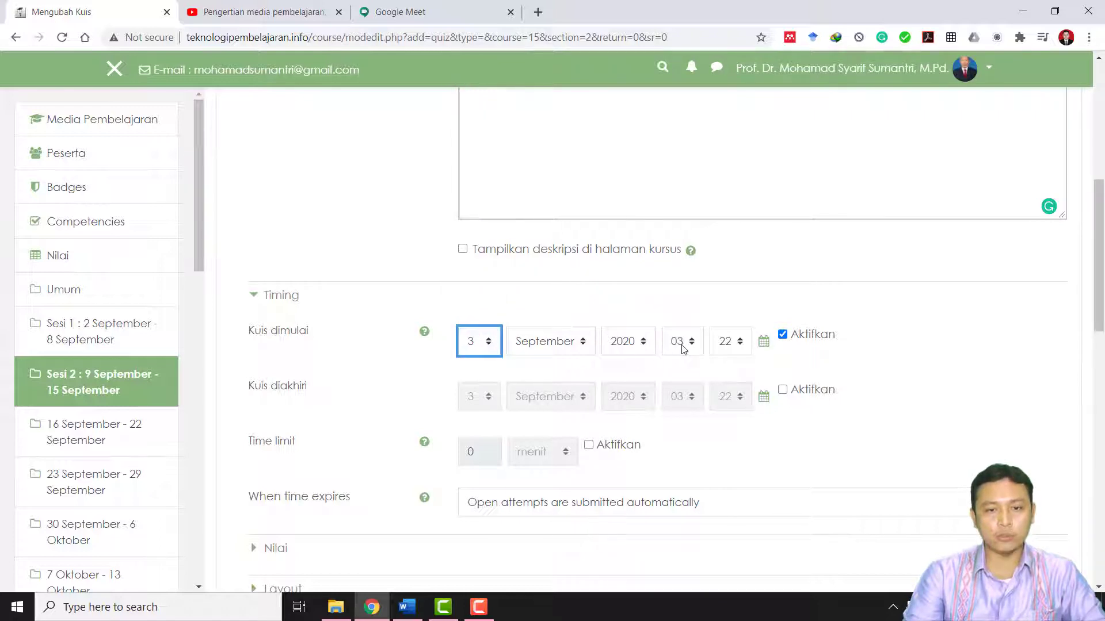
- Enable the quiz's end date (Kuis diakhiri) and set it to 5 September 2020
{"action": "left_click", "coordinate": [784, 390]}
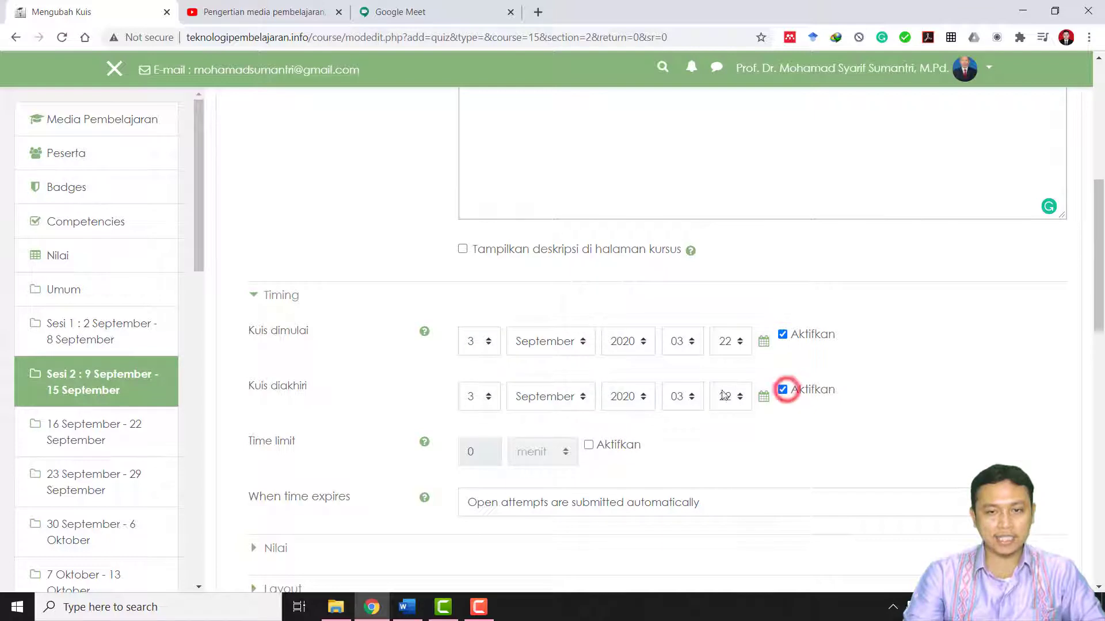
{"action": "left_click", "coordinate": [485, 401]}
{"action": "left_click", "coordinate": [469, 169]}
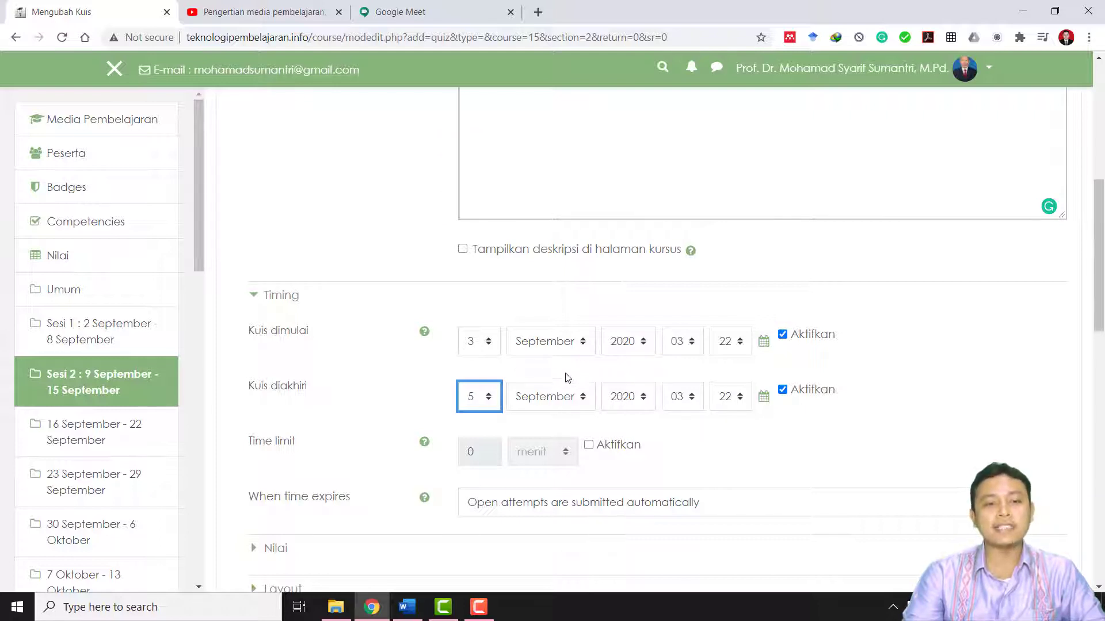
- Enable the quiz's time limit and set it to 30 menit
{"action": "left_click", "coordinate": [588, 445]}
{"action": "double_click", "coordinate": [476, 451]}
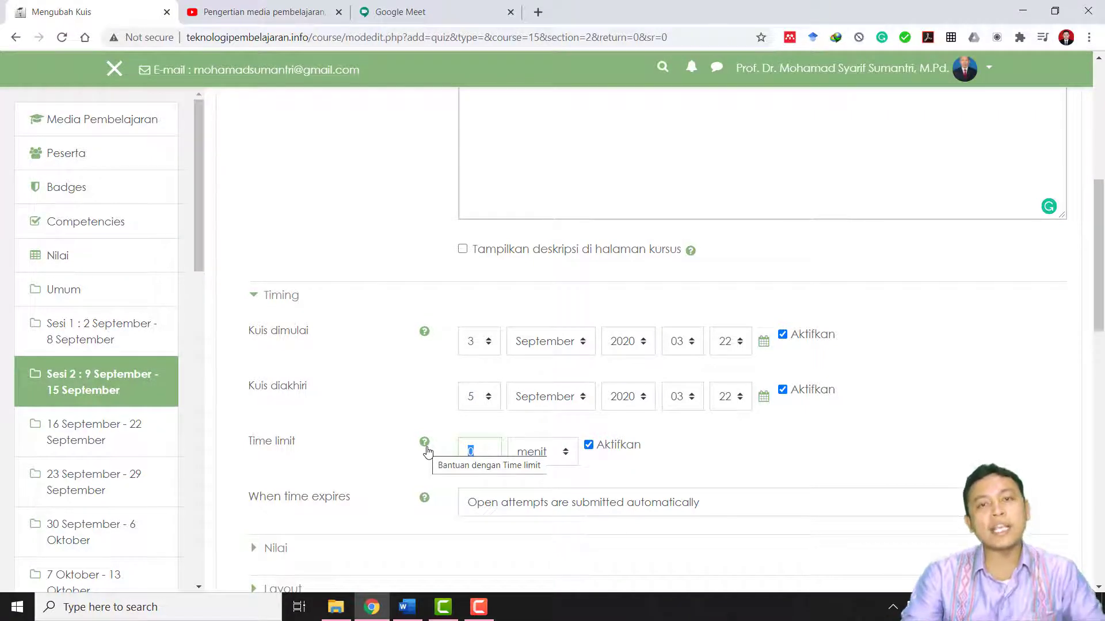
{"action": "type", "text": "30"}
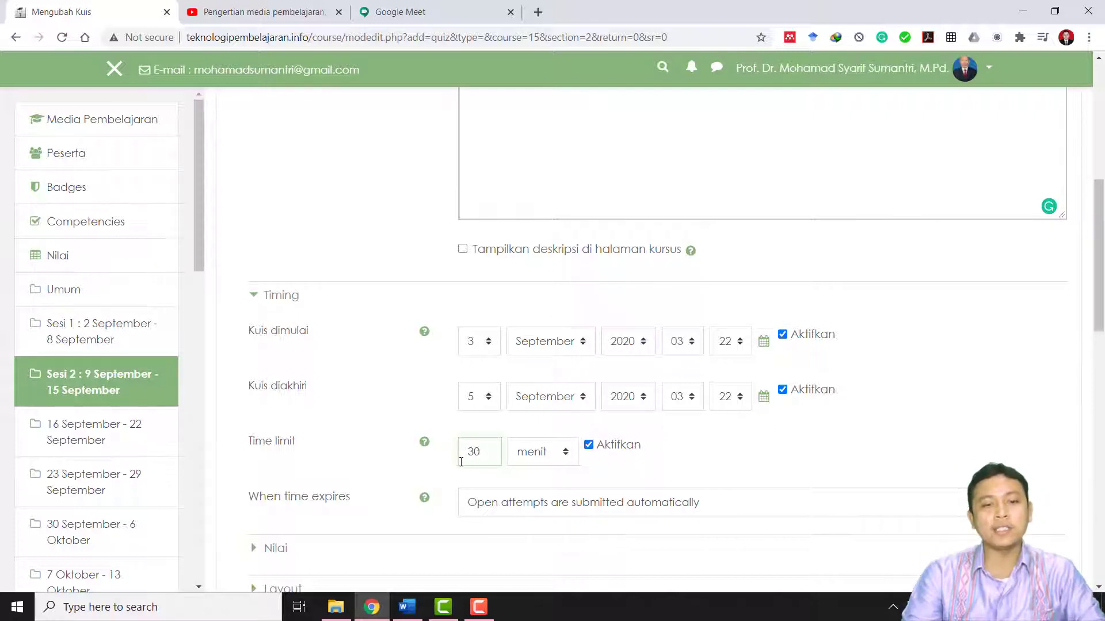
{"action": "left_click_drag", "start_coordinate": [488, 454], "coordinate": [464, 456]}
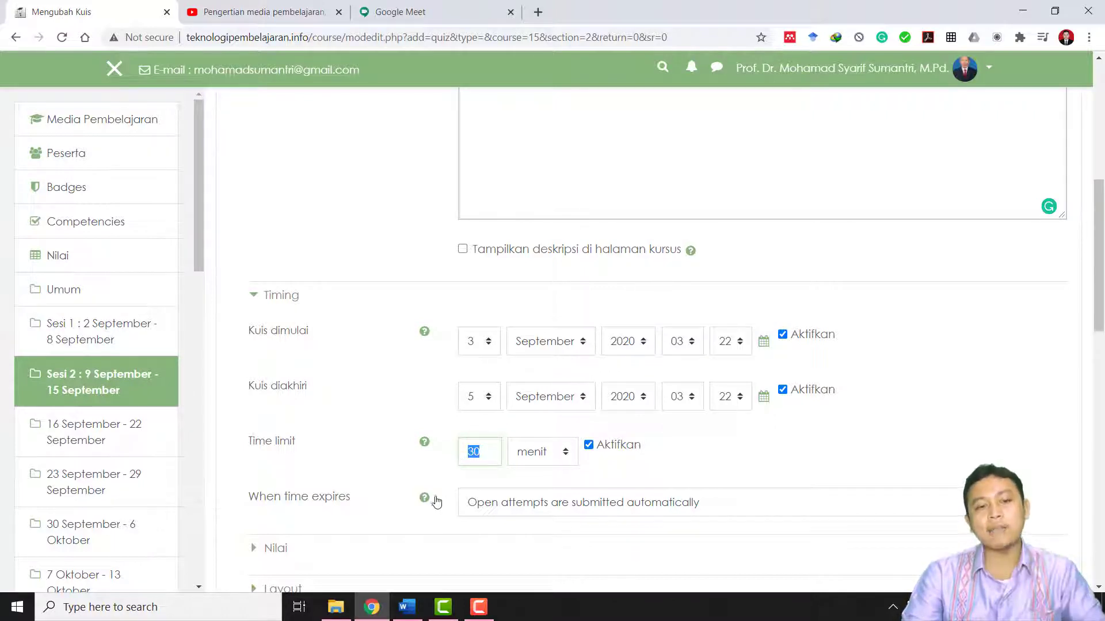
- Set the quiz's passing grade (Nilai untuk lulus) to 80 in the Nilai settings
{"action": "scroll", "coordinate": [436, 501], "scroll_direction": "down", "scroll_amount": 3}
{"action": "scroll", "coordinate": [436, 493], "scroll_direction": "down", "scroll_amount": 1}
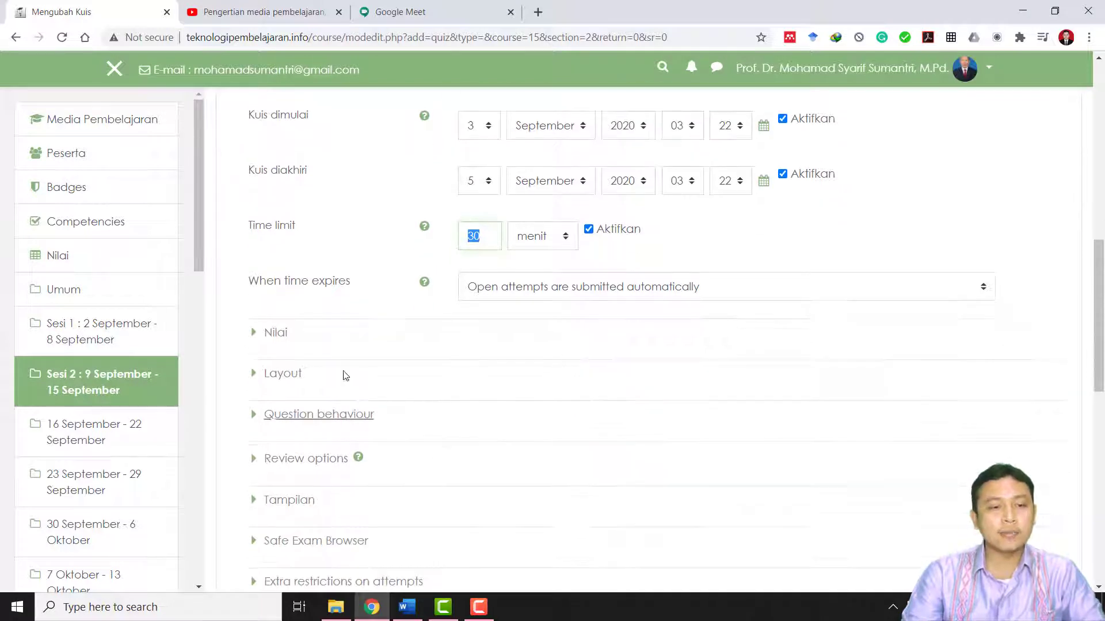
{"action": "left_click", "coordinate": [269, 333]}
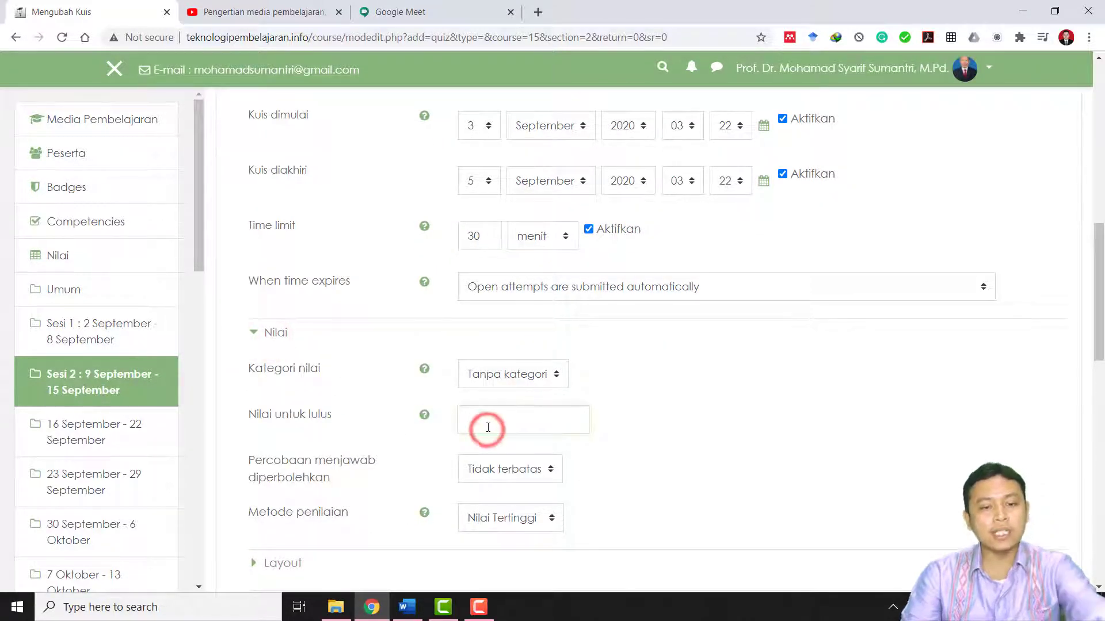
{"action": "type", "text": "80"}
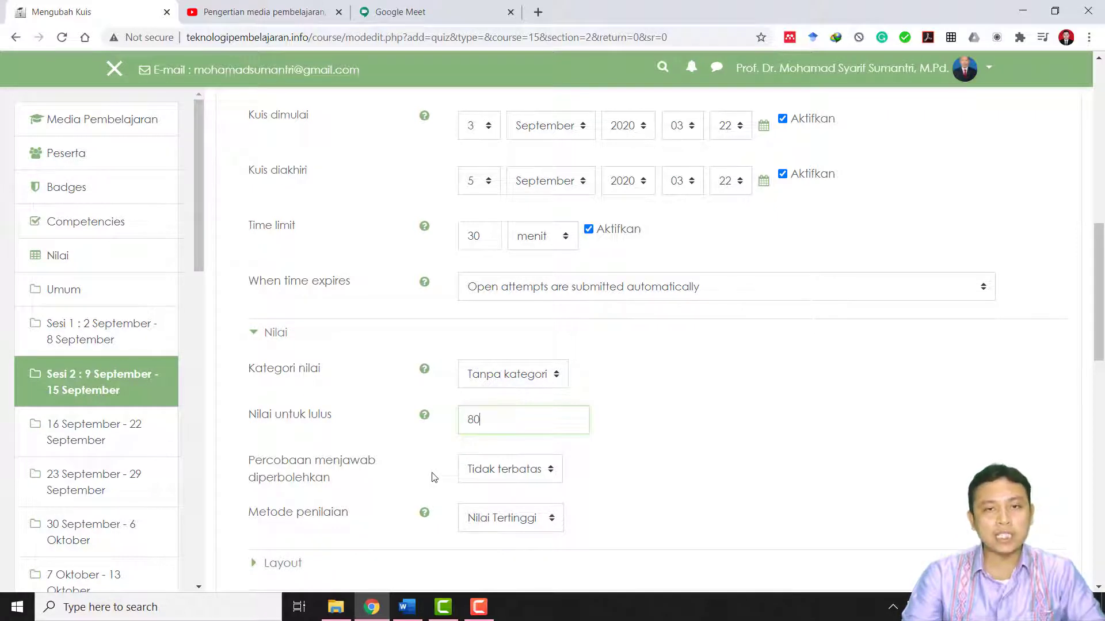
- Try out 1, 2 and Tidak terbatas as the quiz's number of allowed attempts (Percobaan menjawab diperbolehkan)
{"action": "scroll", "coordinate": [384, 492], "scroll_direction": "down", "scroll_amount": 1}
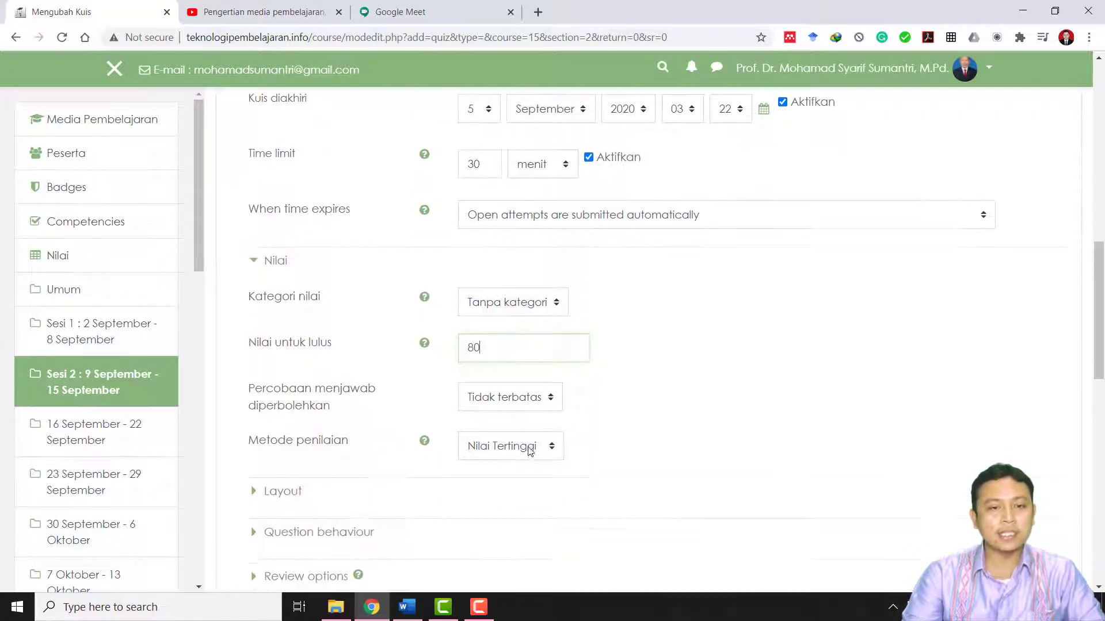
{"action": "left_click_drag", "start_coordinate": [269, 391], "coordinate": [352, 407]}
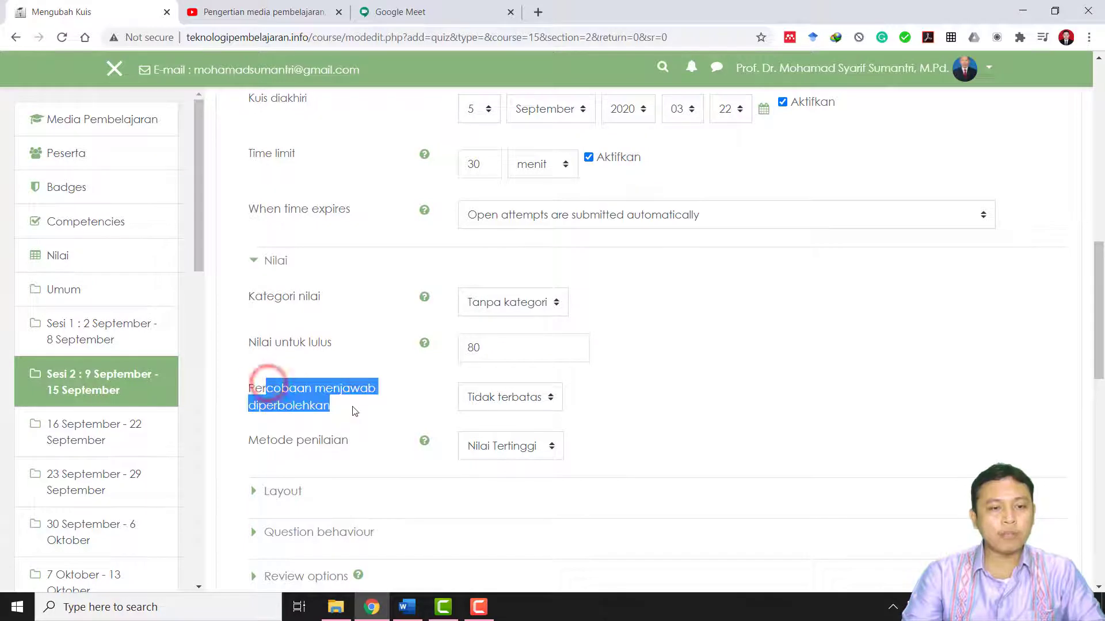
{"action": "left_click", "coordinate": [353, 406]}
{"action": "left_click_drag", "start_coordinate": [250, 387], "coordinate": [377, 424]}
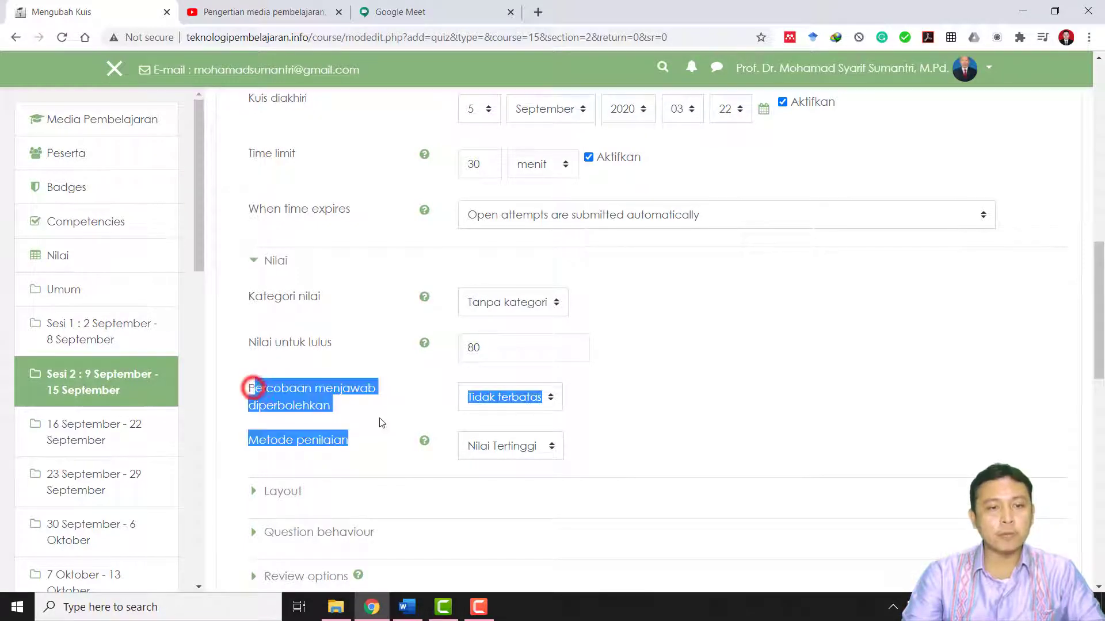
{"action": "left_click", "coordinate": [401, 407]}
{"action": "left_click", "coordinate": [519, 406]}
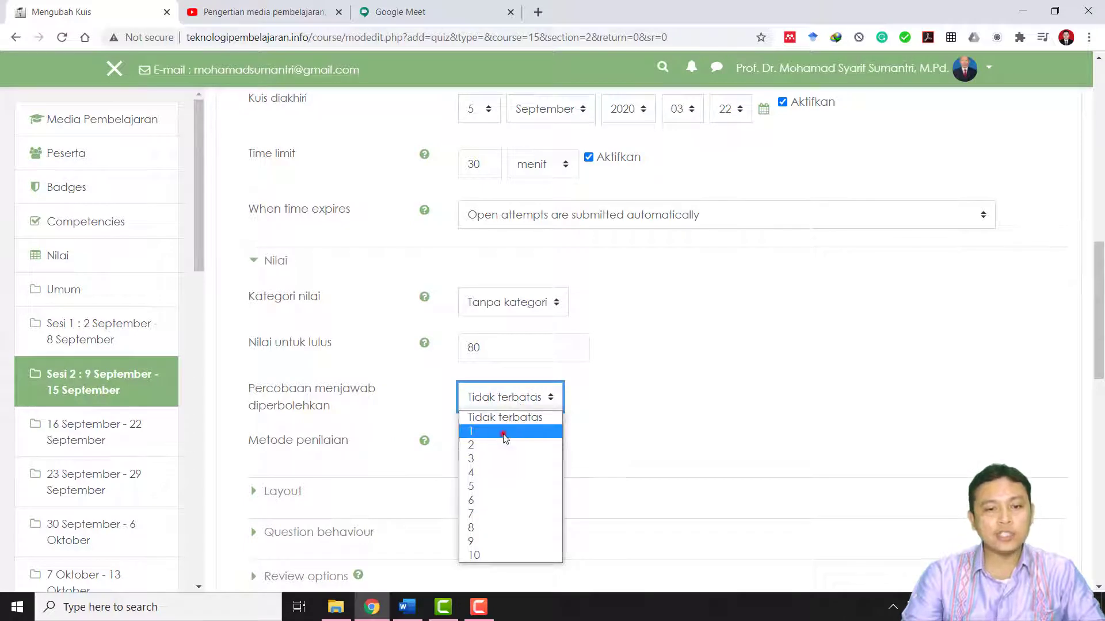
{"action": "left_click", "coordinate": [502, 431]}
{"action": "left_click", "coordinate": [542, 399]}
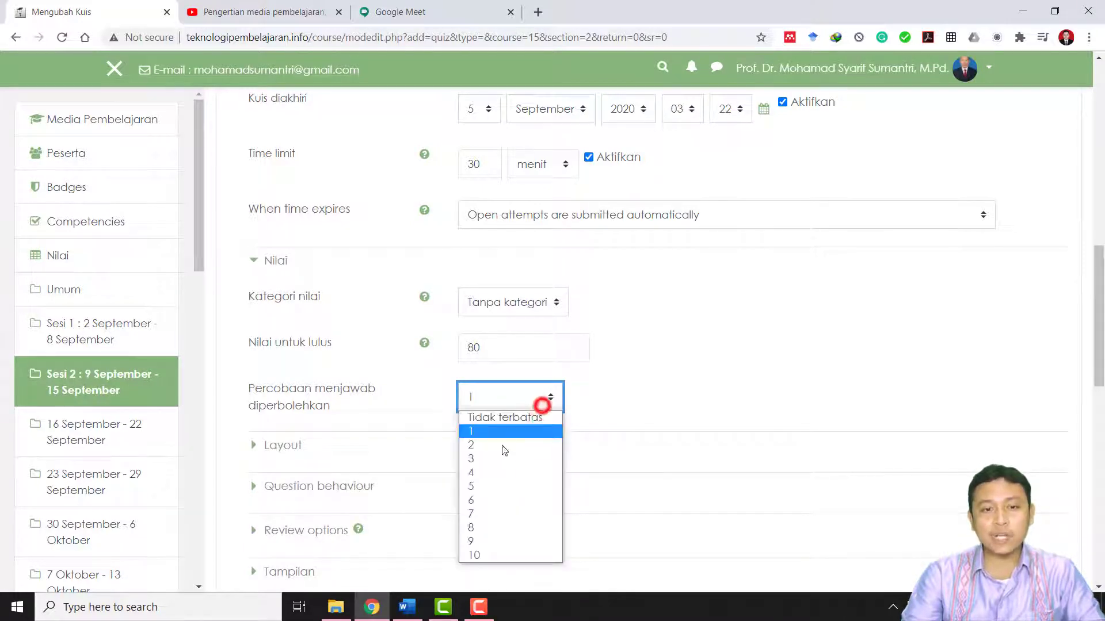
{"action": "left_click", "coordinate": [499, 448]}
{"action": "left_click", "coordinate": [503, 396]}
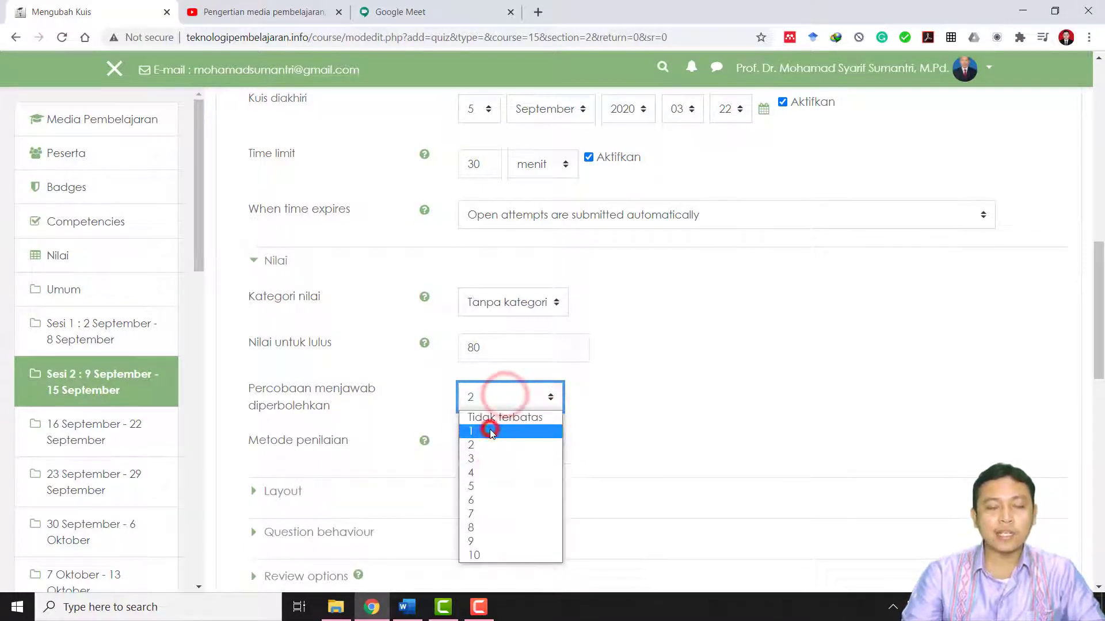
{"action": "left_click", "coordinate": [491, 432]}
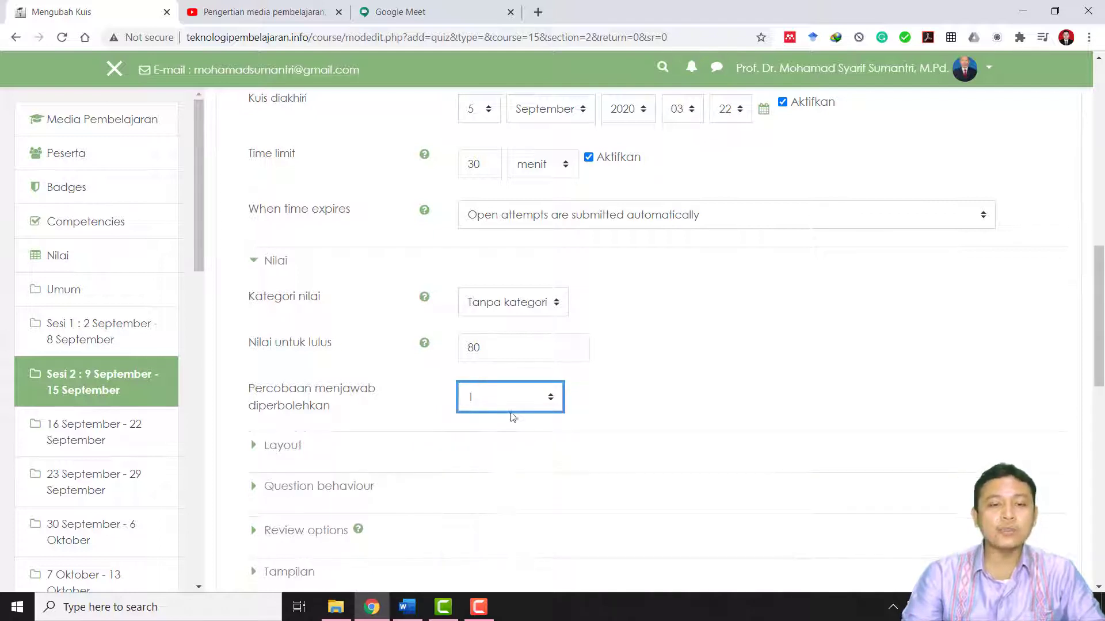
{"action": "left_click", "coordinate": [517, 393]}
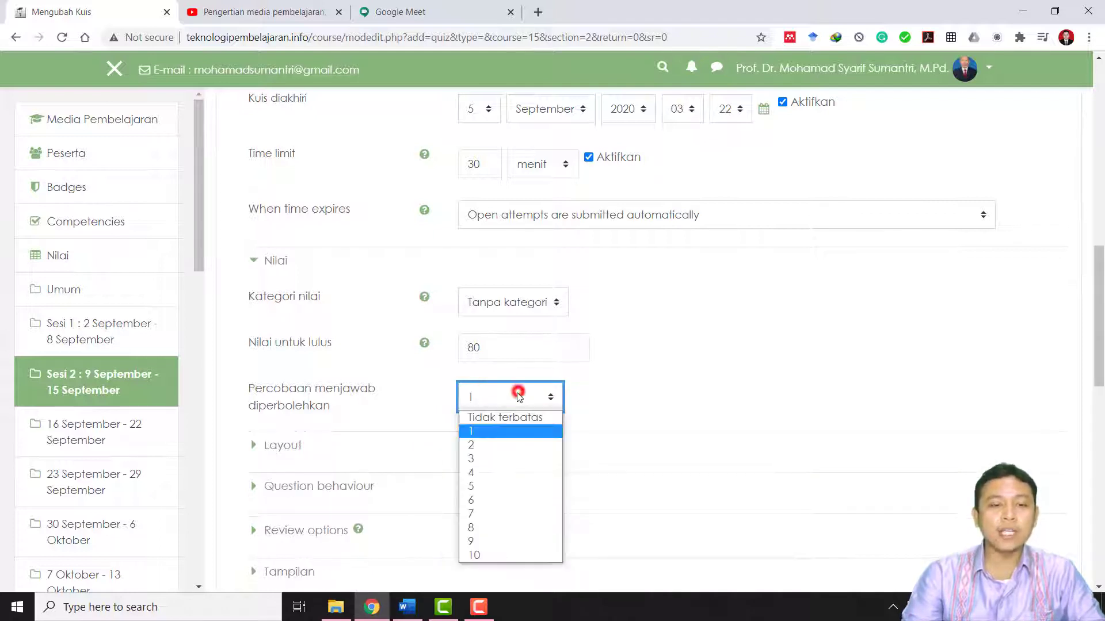
{"action": "left_click", "coordinate": [495, 419]}
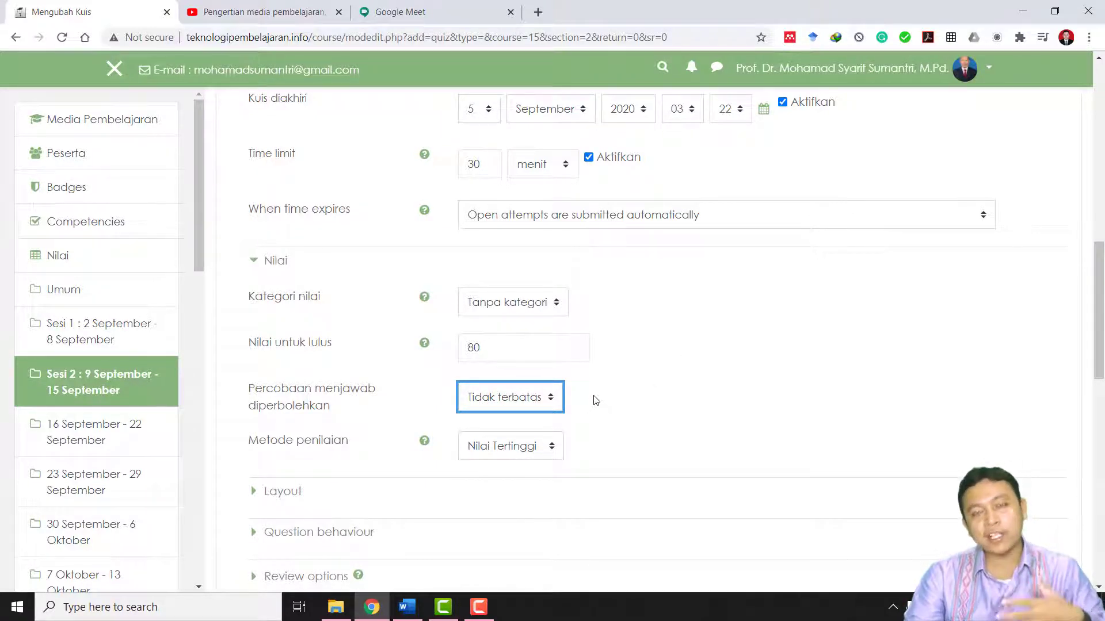
{"action": "left_click", "coordinate": [528, 449]}
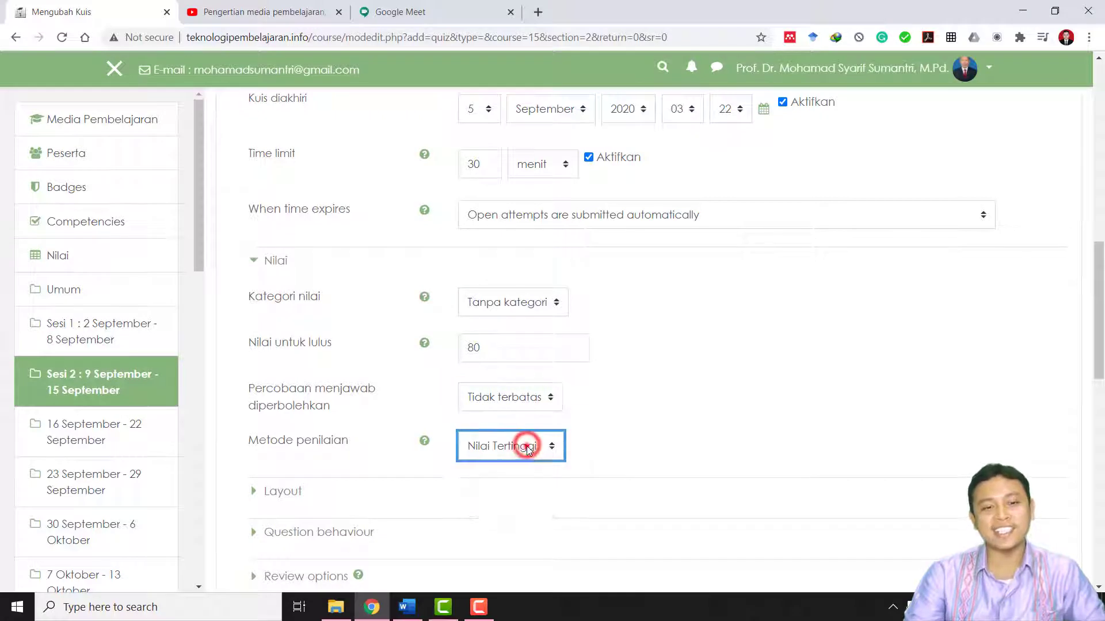
{"action": "left_click", "coordinate": [532, 396]}
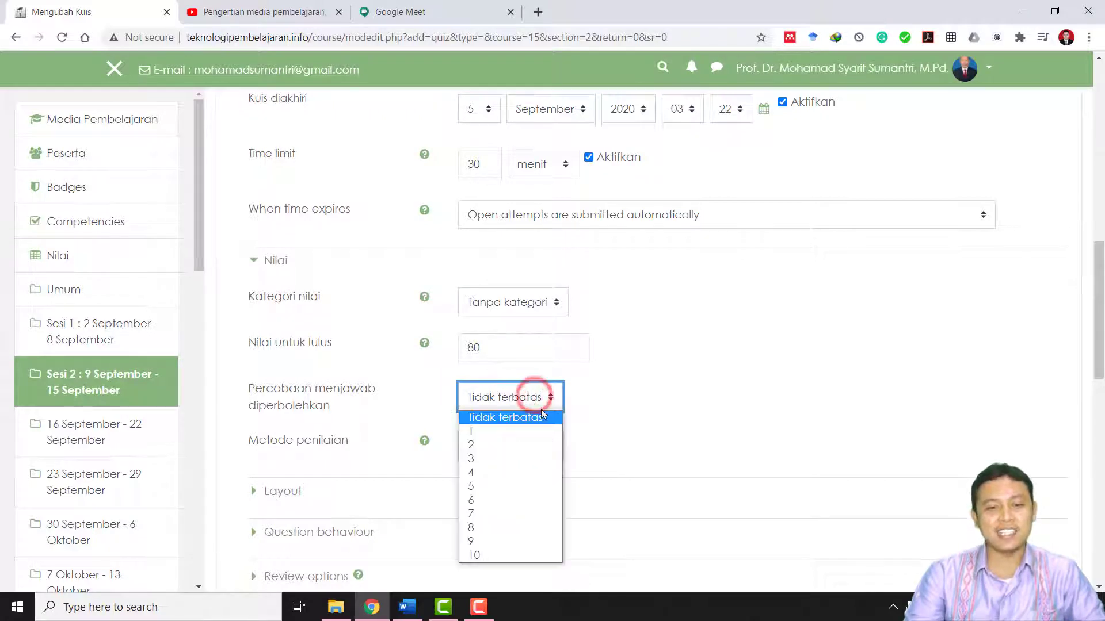
{"action": "left_click", "coordinate": [521, 432]}
- Set the allowed attempts to Tidak terbatas and the grading method (Metode penilaian) to Nilai Tertinggi
{"action": "left_click", "coordinate": [524, 402]}
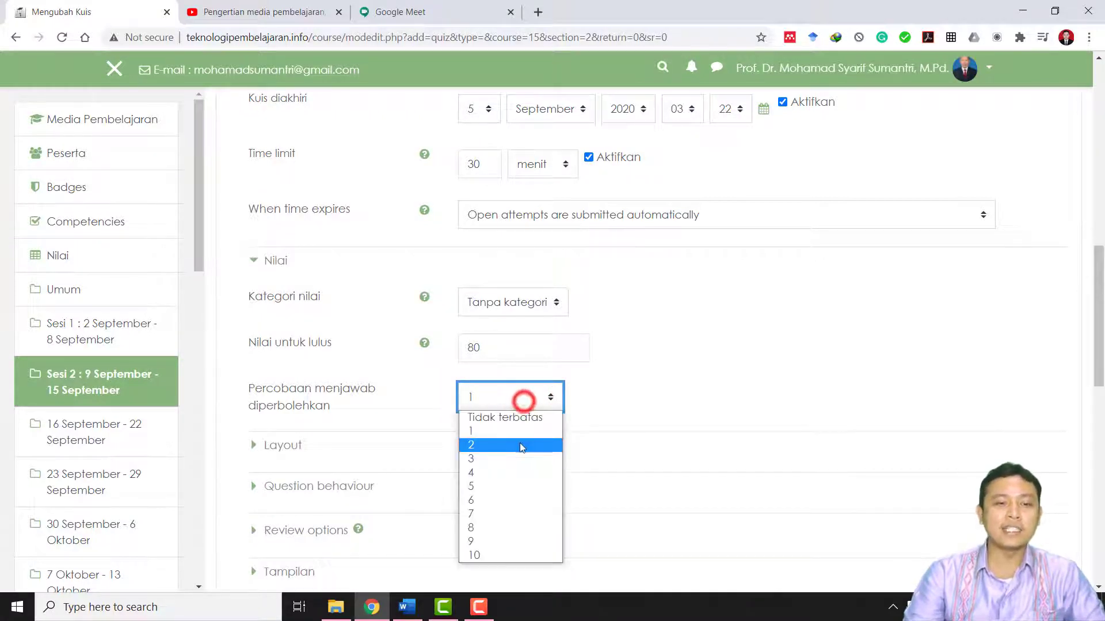
{"action": "left_click", "coordinate": [519, 417]}
{"action": "left_click", "coordinate": [517, 446]}
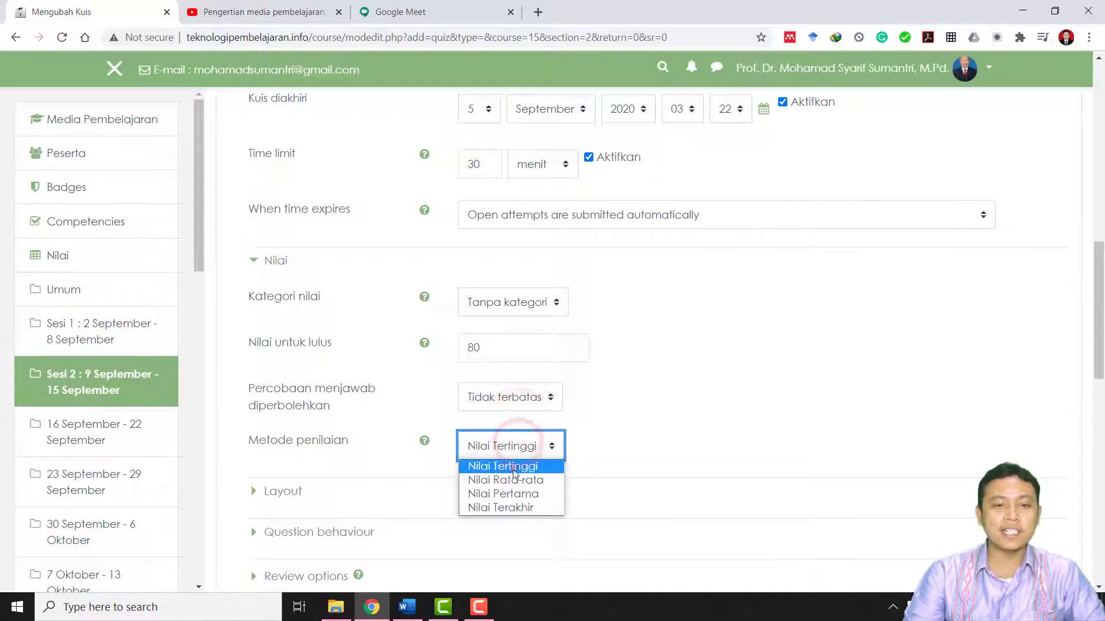
{"action": "left_click", "coordinate": [511, 466]}
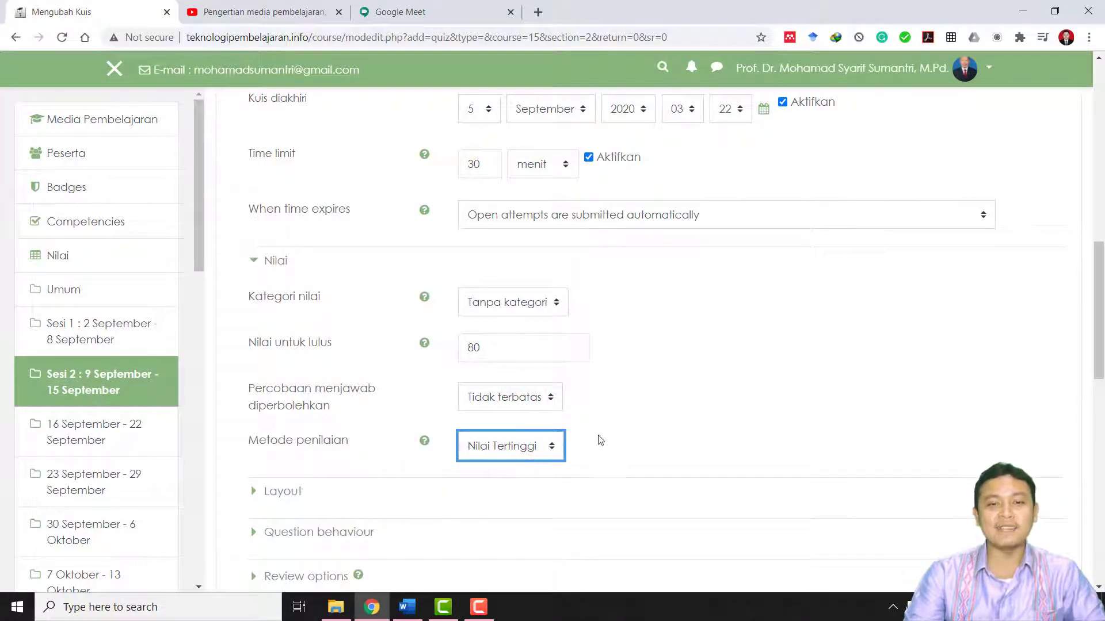
- Review the quiz's Layout and Question behaviour settings
{"action": "scroll", "coordinate": [590, 434], "scroll_direction": "down", "scroll_amount": 1}
{"action": "scroll", "coordinate": [589, 434], "scroll_direction": "down", "scroll_amount": 2}
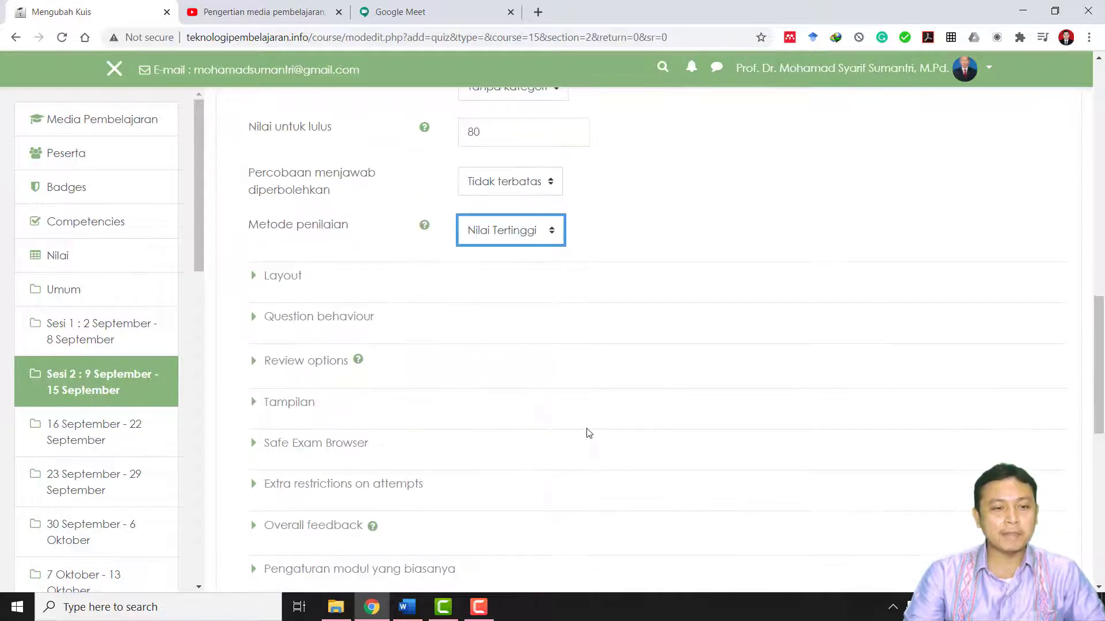
{"action": "left_click", "coordinate": [283, 278]}
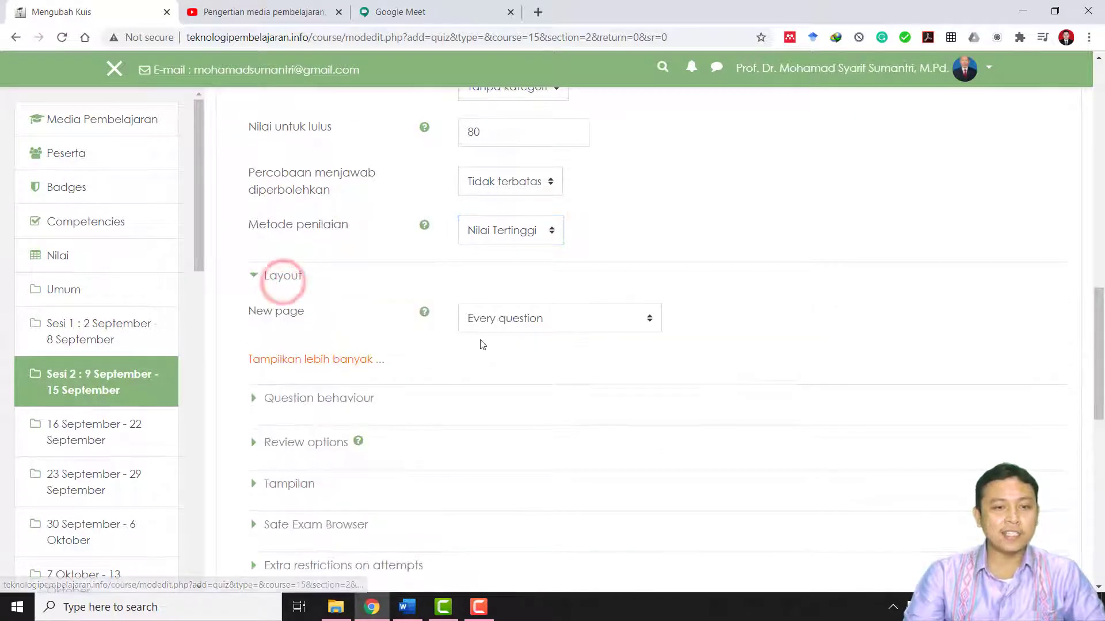
{"action": "left_click", "coordinate": [358, 398]}
{"action": "scroll", "coordinate": [382, 419], "scroll_direction": "down", "scroll_amount": 1}
{"action": "scroll", "coordinate": [335, 465], "scroll_direction": "down", "scroll_amount": 1}
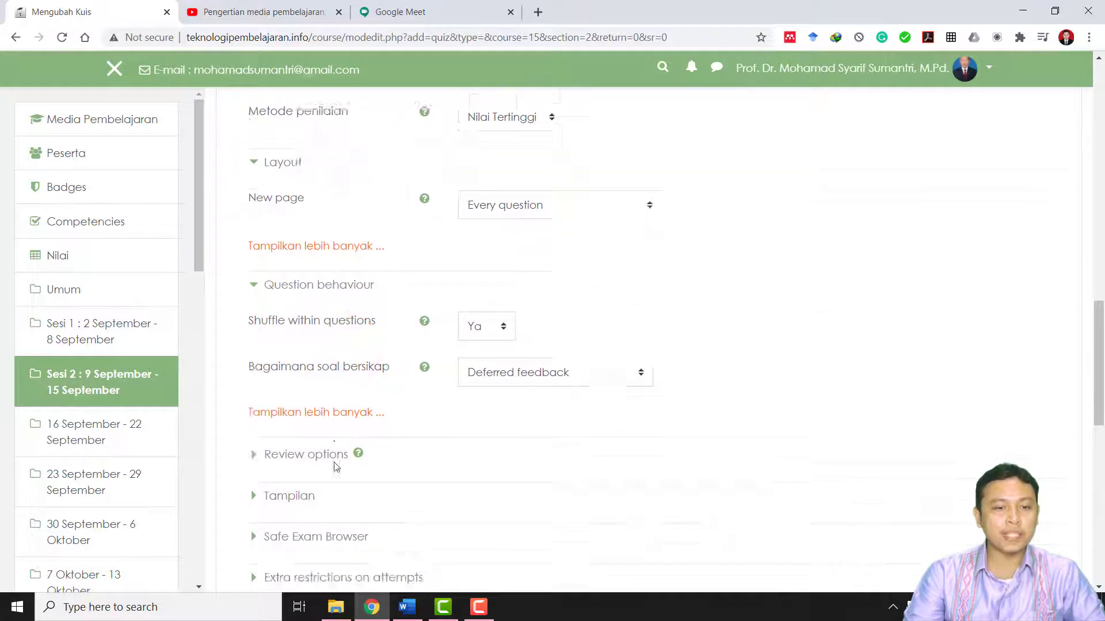
- In the Tampilan settings, show the user's picture as Large image and set the decimal places in grades to 0
{"action": "scroll", "coordinate": [335, 465], "scroll_direction": "down", "scroll_amount": 1}
{"action": "left_click", "coordinate": [291, 395]}
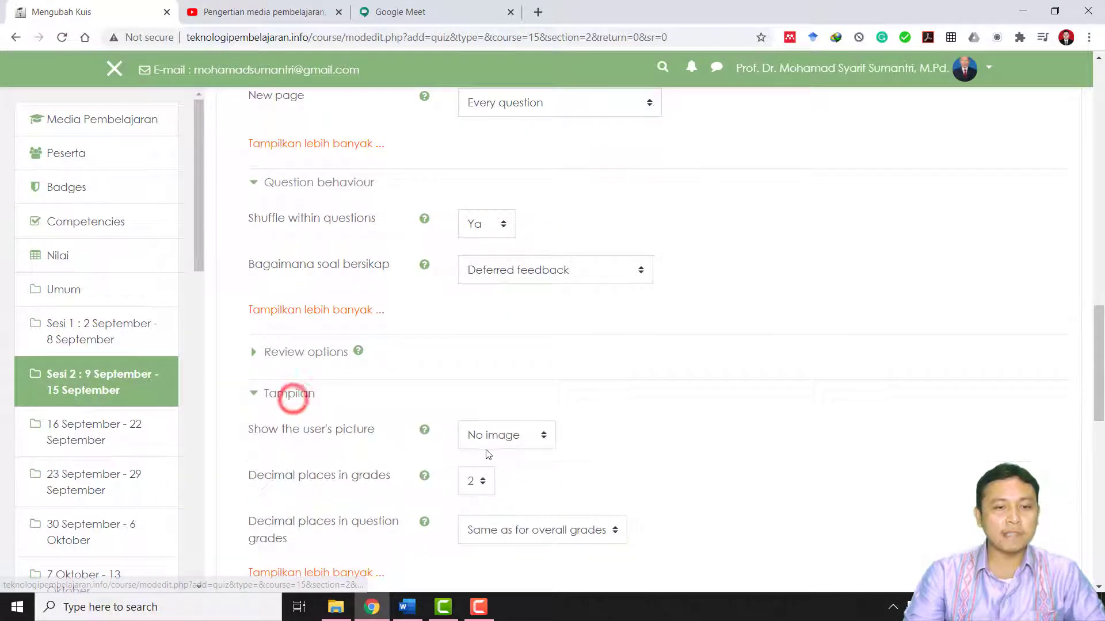
{"action": "left_click", "coordinate": [493, 442]}
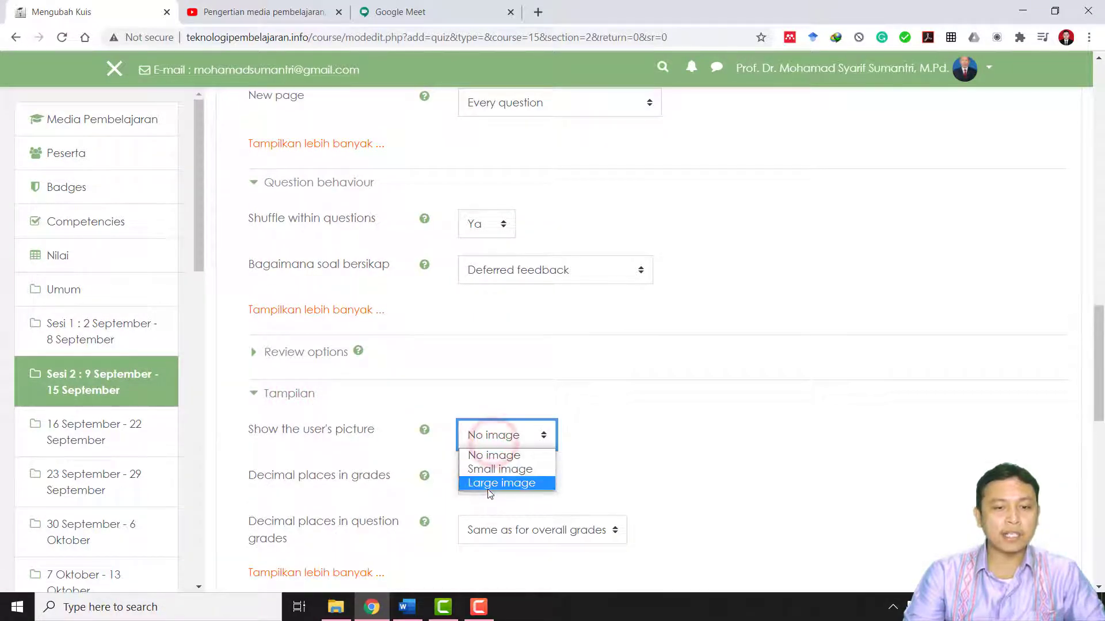
{"action": "left_click", "coordinate": [488, 486]}
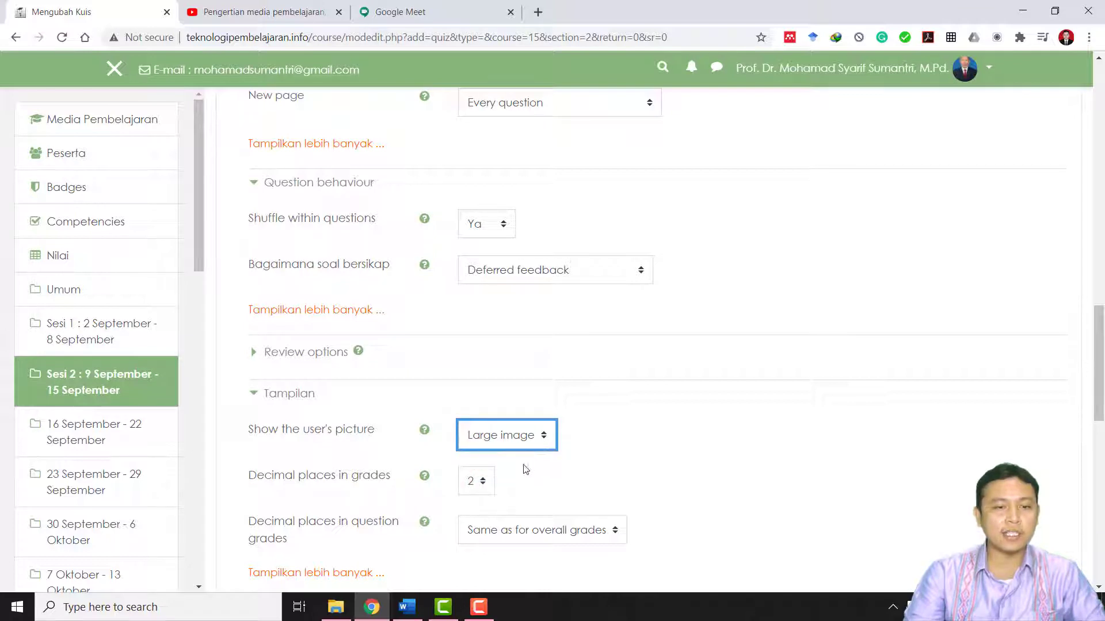
{"action": "left_click", "coordinate": [475, 487]}
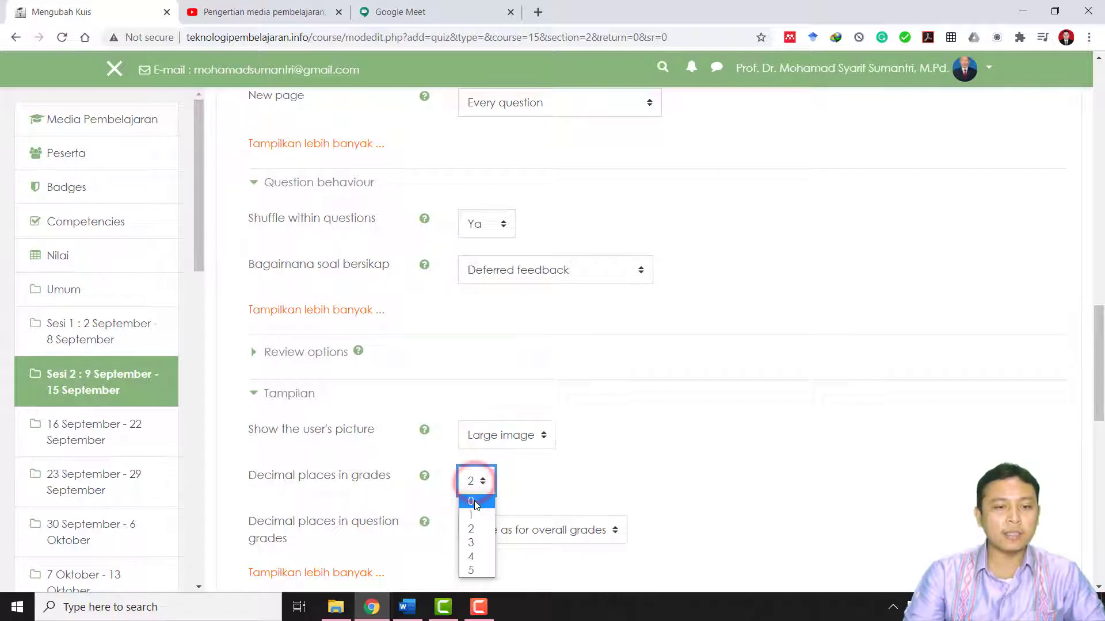
{"action": "left_click", "coordinate": [474, 501]}
- Set the quiz's completion tracking to "Show activity as complete when conditions are met" in the Activity completion settings
{"action": "scroll", "coordinate": [516, 487], "scroll_direction": "down", "scroll_amount": 4}
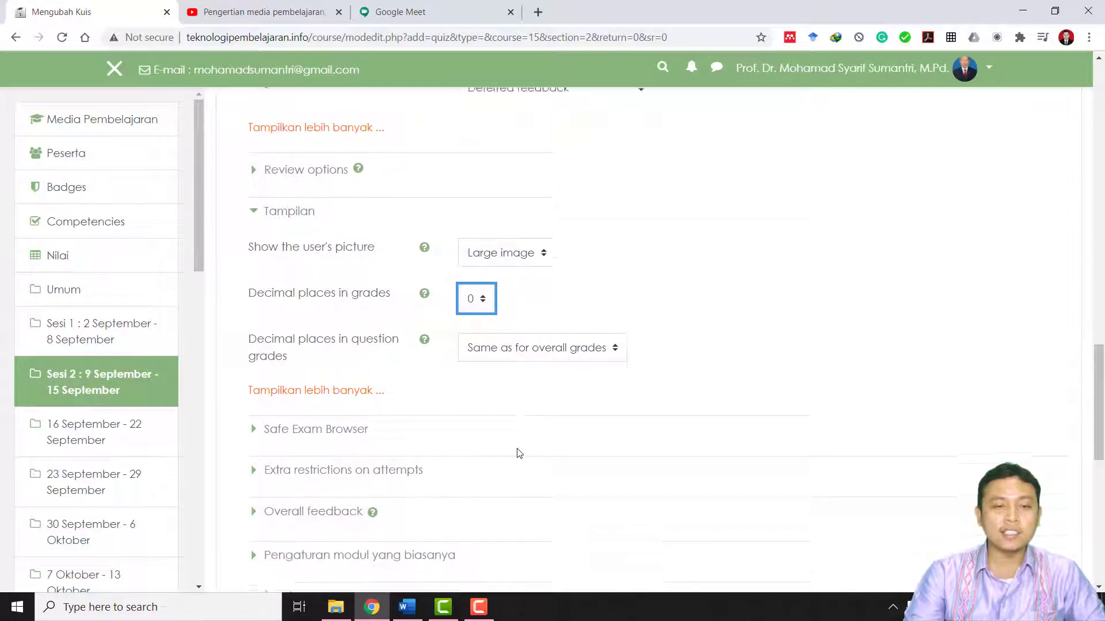
{"action": "scroll", "coordinate": [444, 461], "scroll_direction": "down", "scroll_amount": 5}
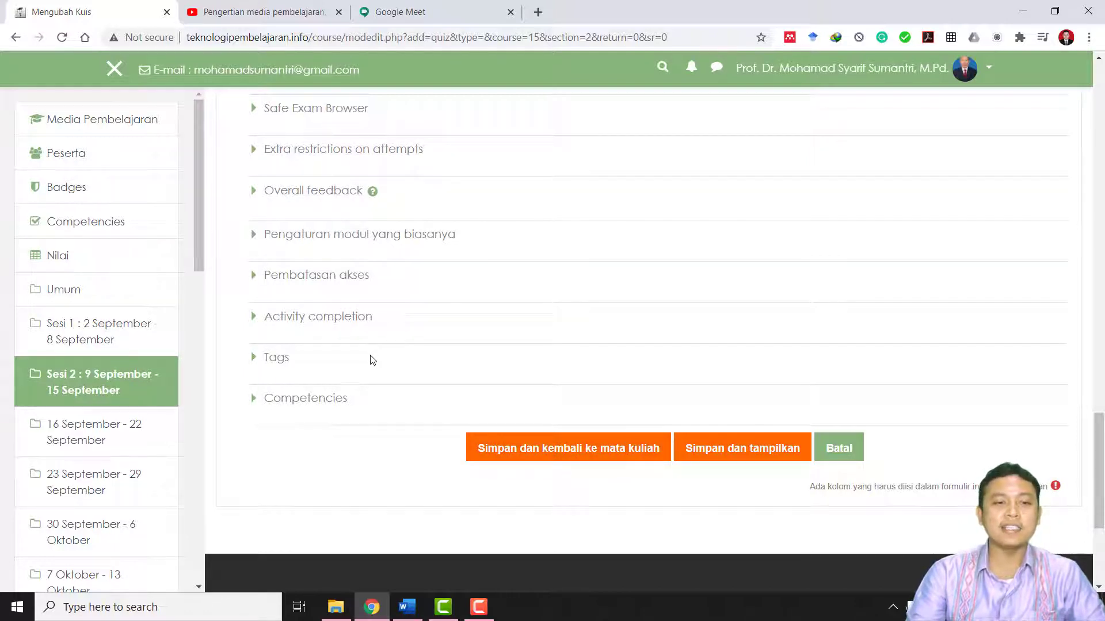
{"action": "left_click", "coordinate": [290, 317]}
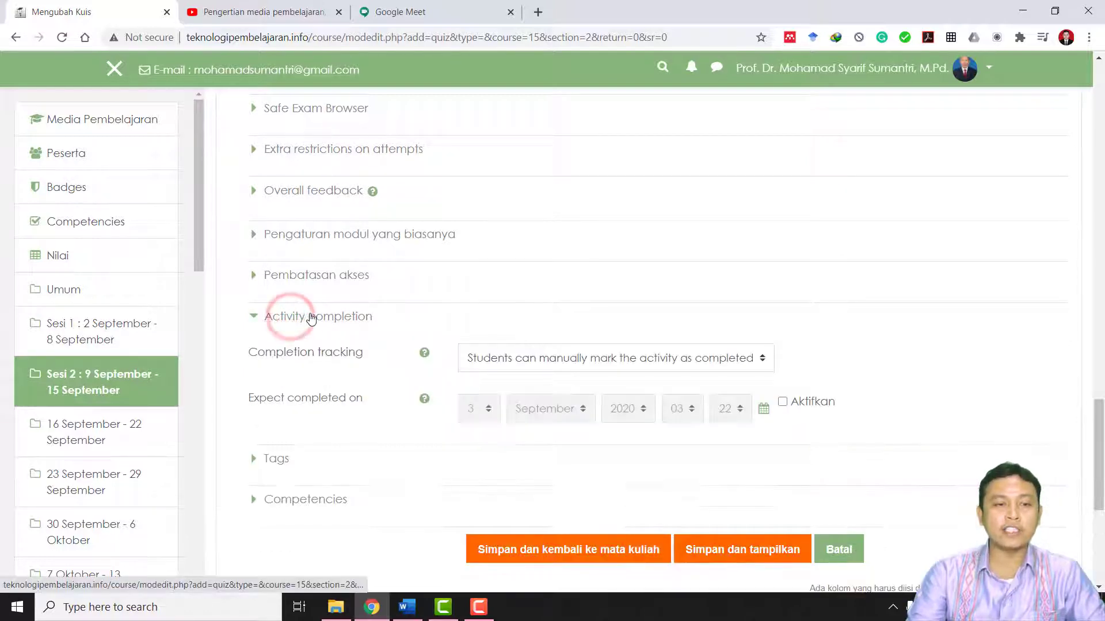
{"action": "left_click", "coordinate": [537, 359]}
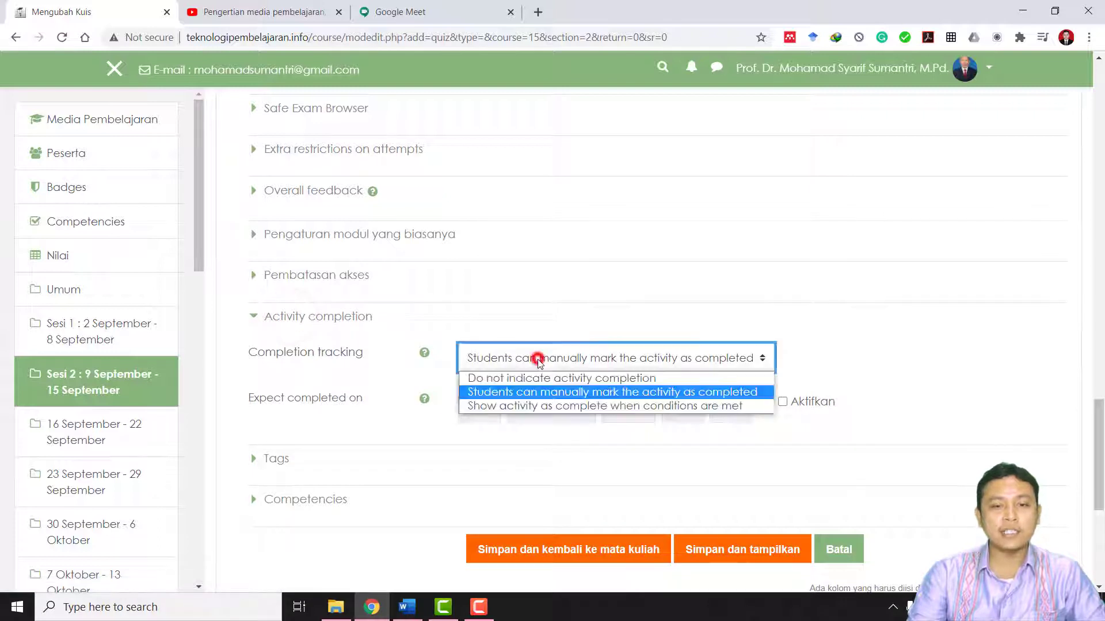
{"action": "left_click", "coordinate": [516, 409]}
{"action": "left_click", "coordinate": [515, 407]}
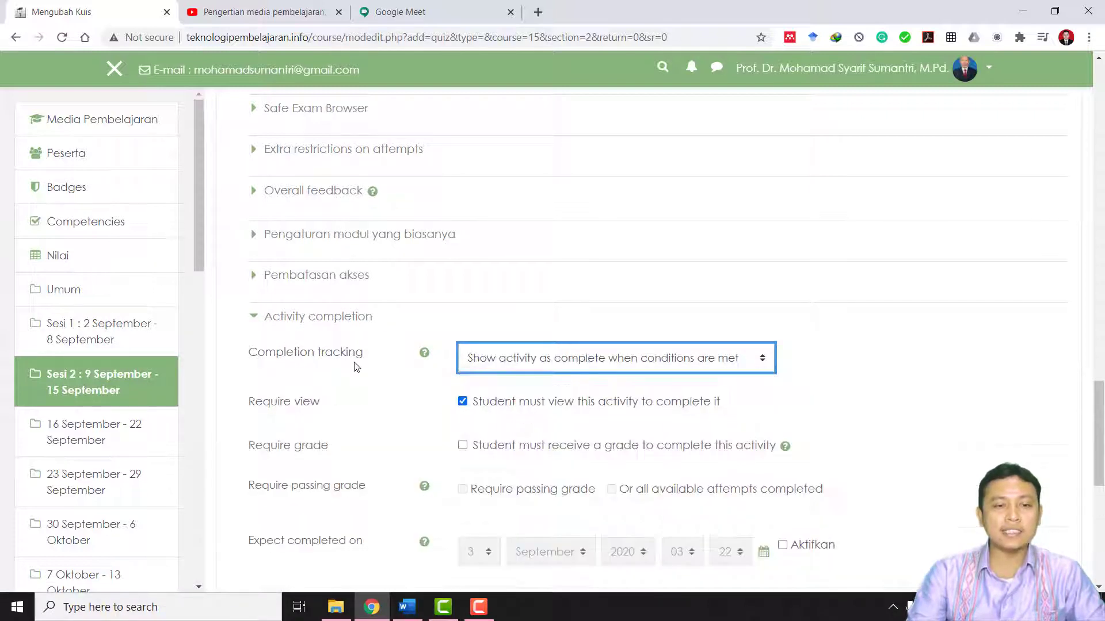
{"action": "left_click", "coordinate": [639, 358]}
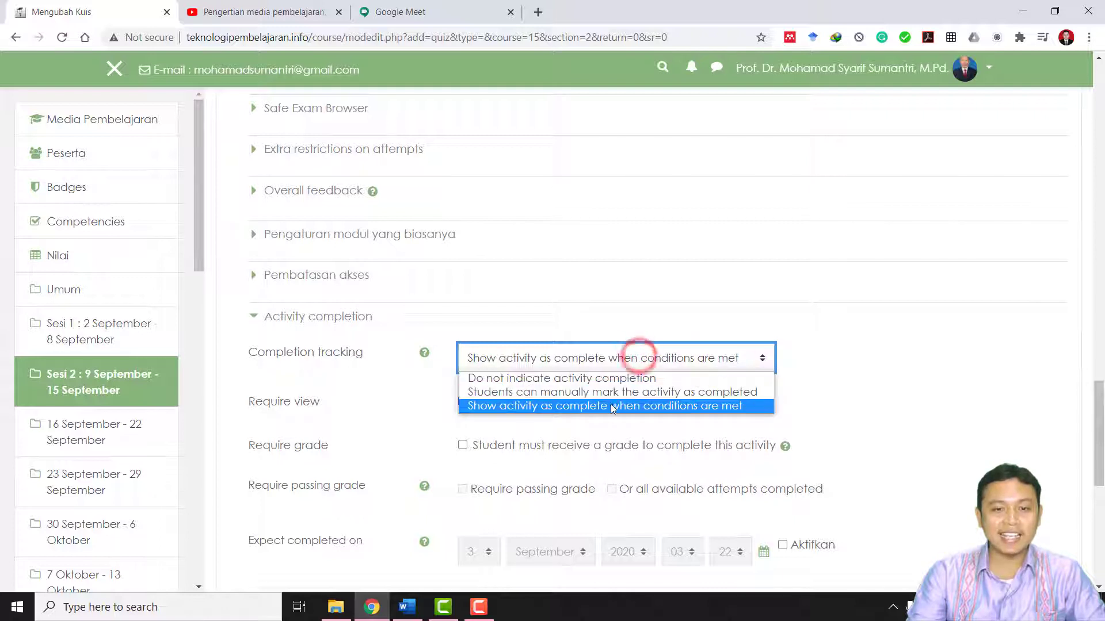
{"action": "left_click", "coordinate": [661, 406]}
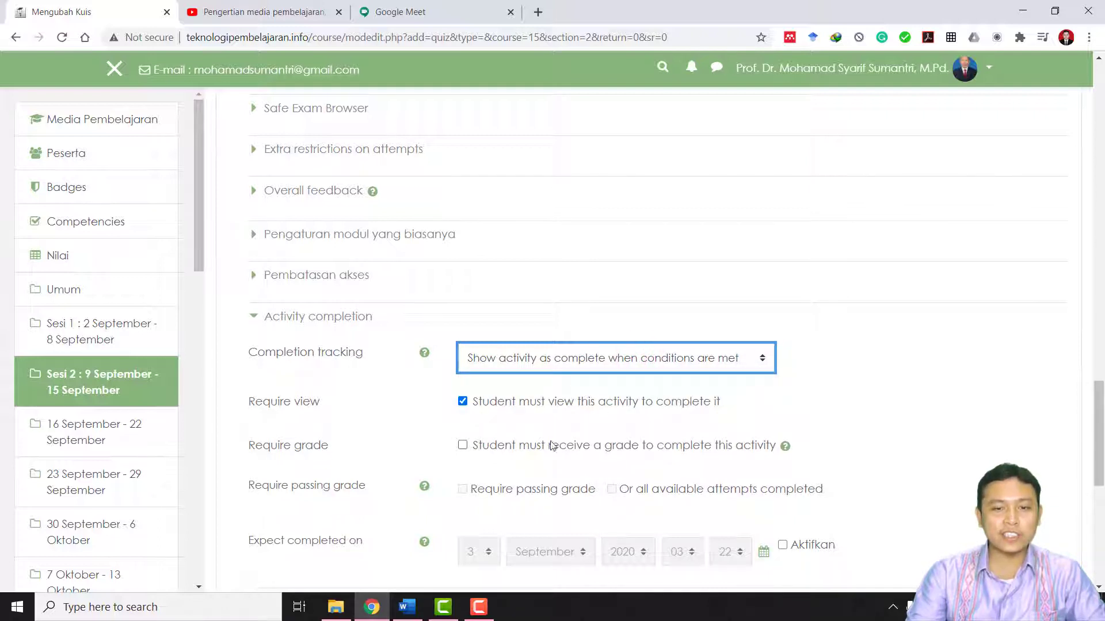
- Require students to receive a grade and reach the passing grade for activity completion, keeping condition-based completion tracking
{"action": "left_click", "coordinate": [463, 446]}
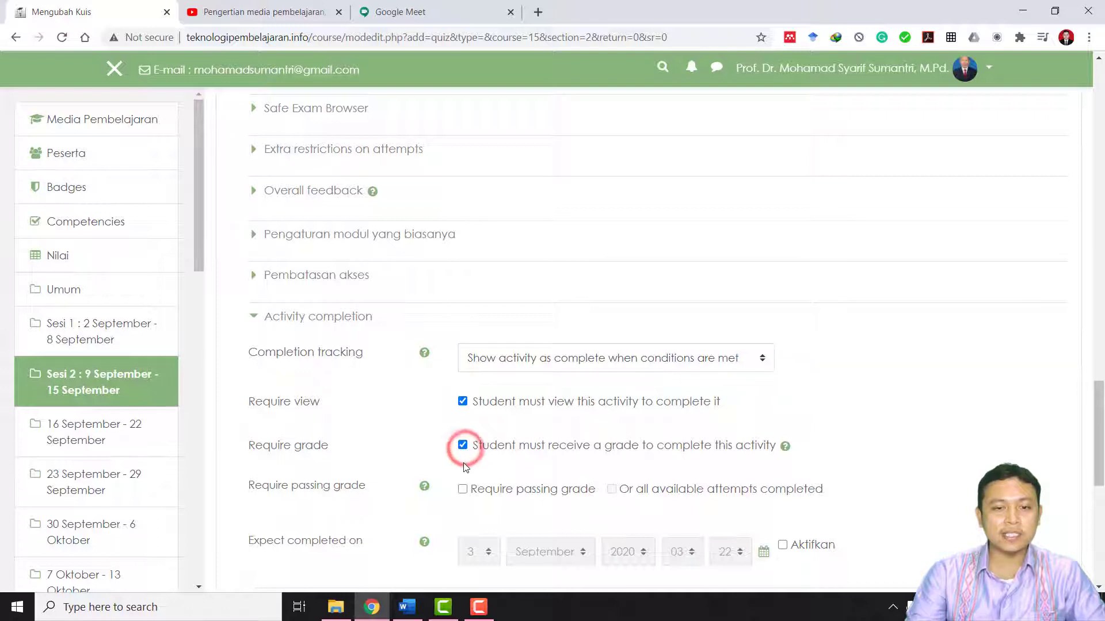
{"action": "left_click", "coordinate": [462, 490]}
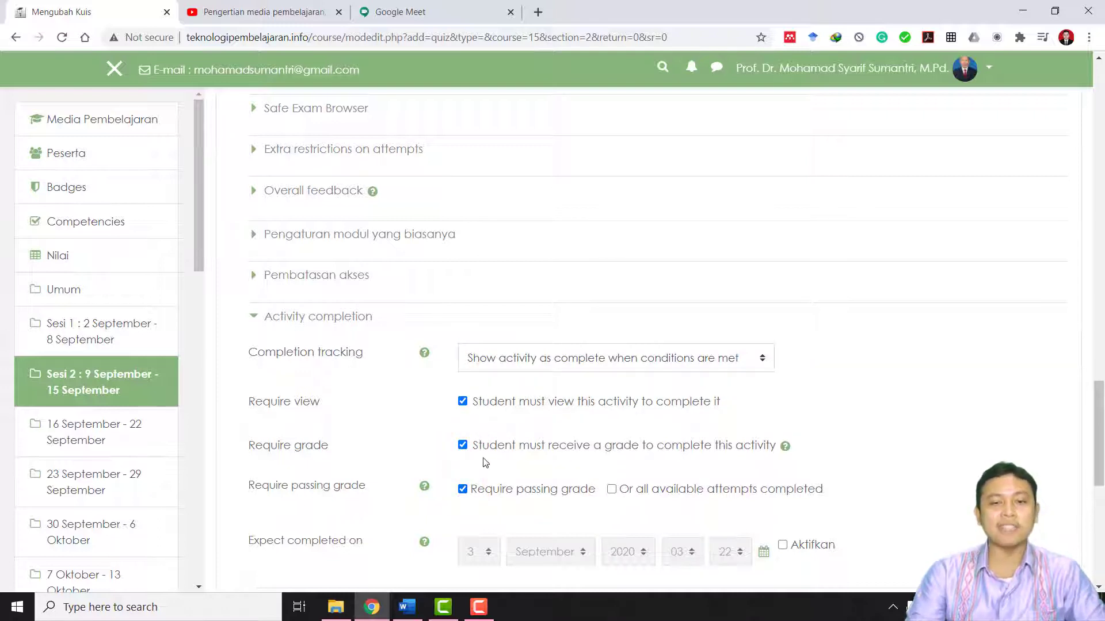
{"action": "left_click", "coordinate": [486, 358]}
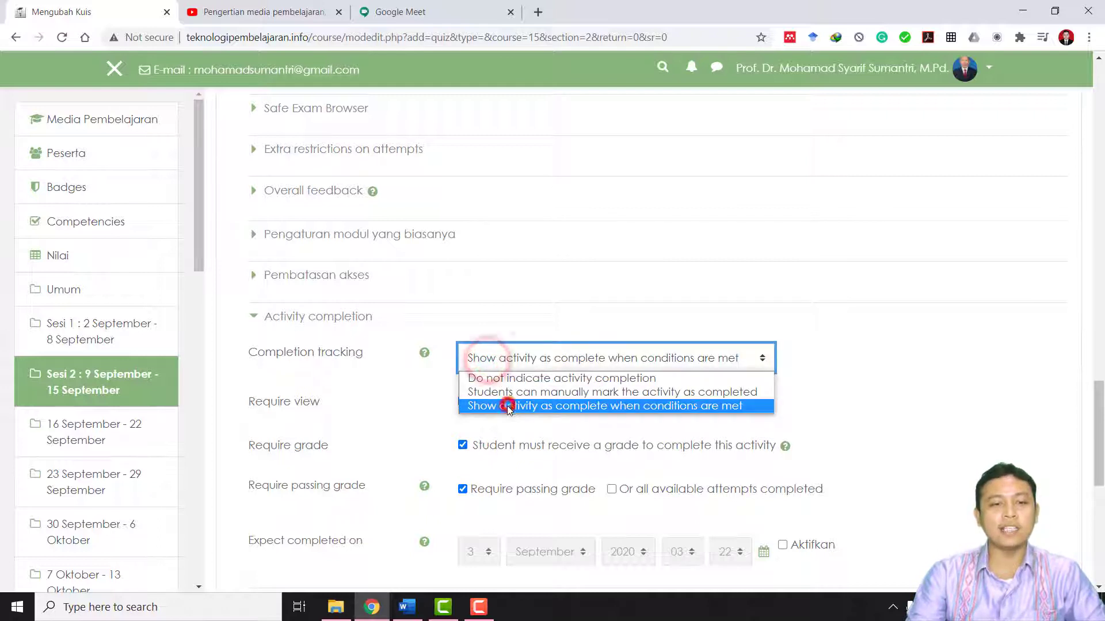
{"action": "left_click", "coordinate": [507, 405]}
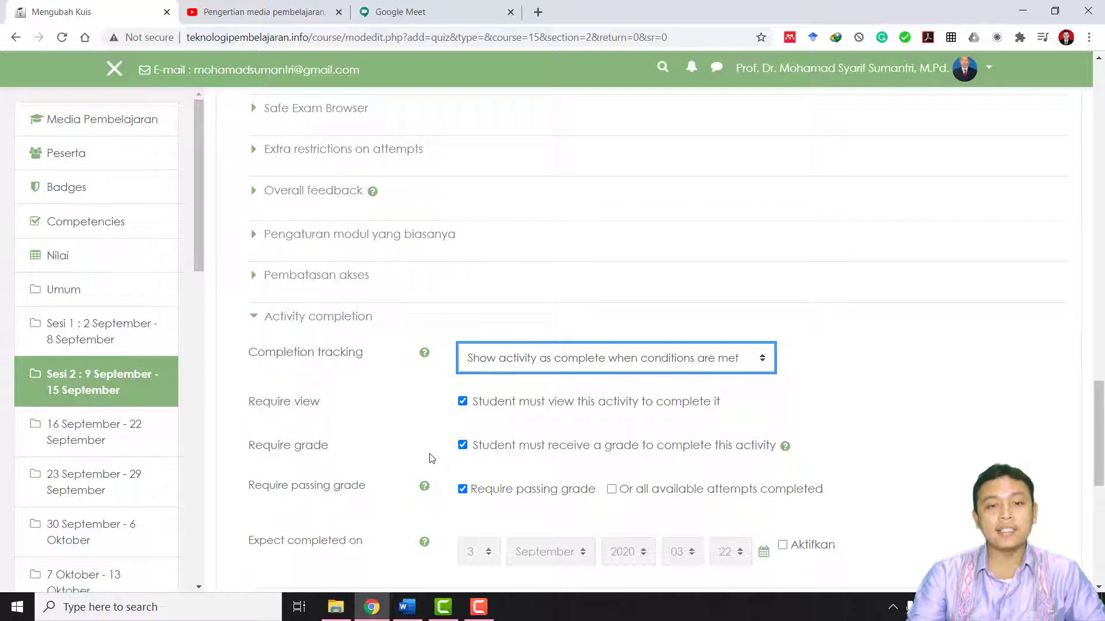
- Lower the quiz's passing grade (Nilai untuk lulus) to 8 and save the quiz, returning to the course
{"action": "scroll", "coordinate": [435, 458], "scroll_direction": "down", "scroll_amount": 3}
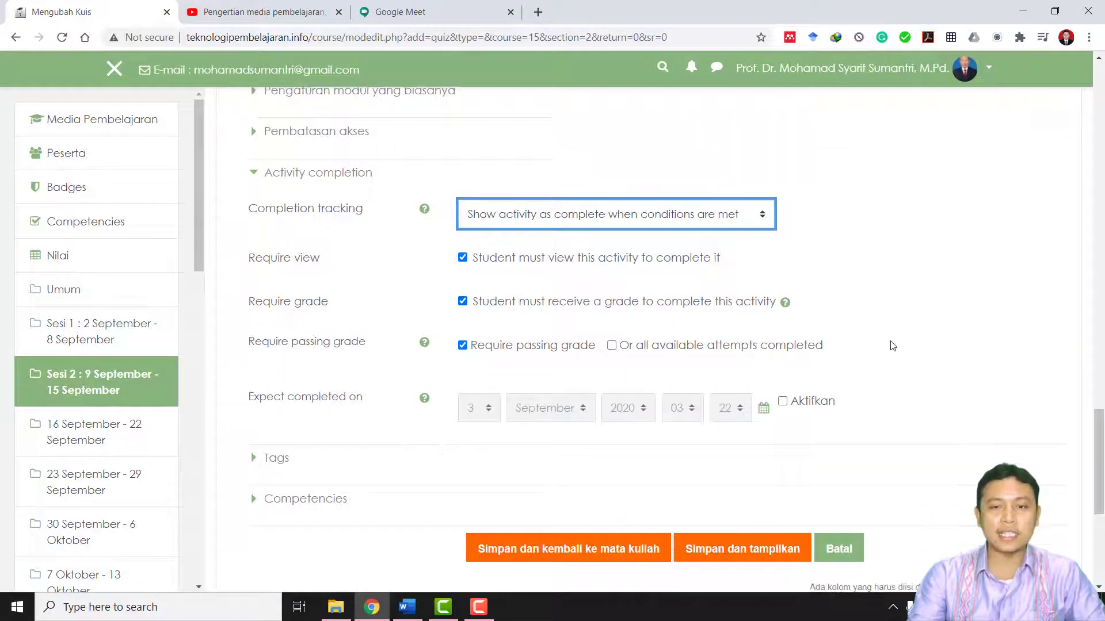
{"action": "left_click", "coordinate": [567, 557]}
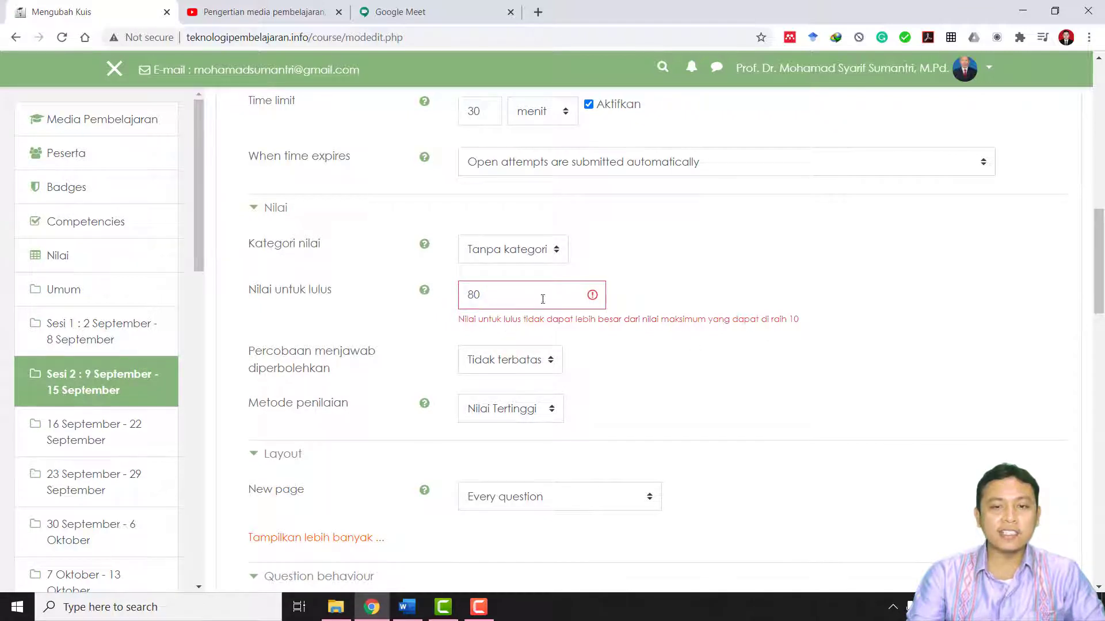
{"action": "left_click", "coordinate": [520, 294]}
{"action": "key", "text": "BackSpace"}
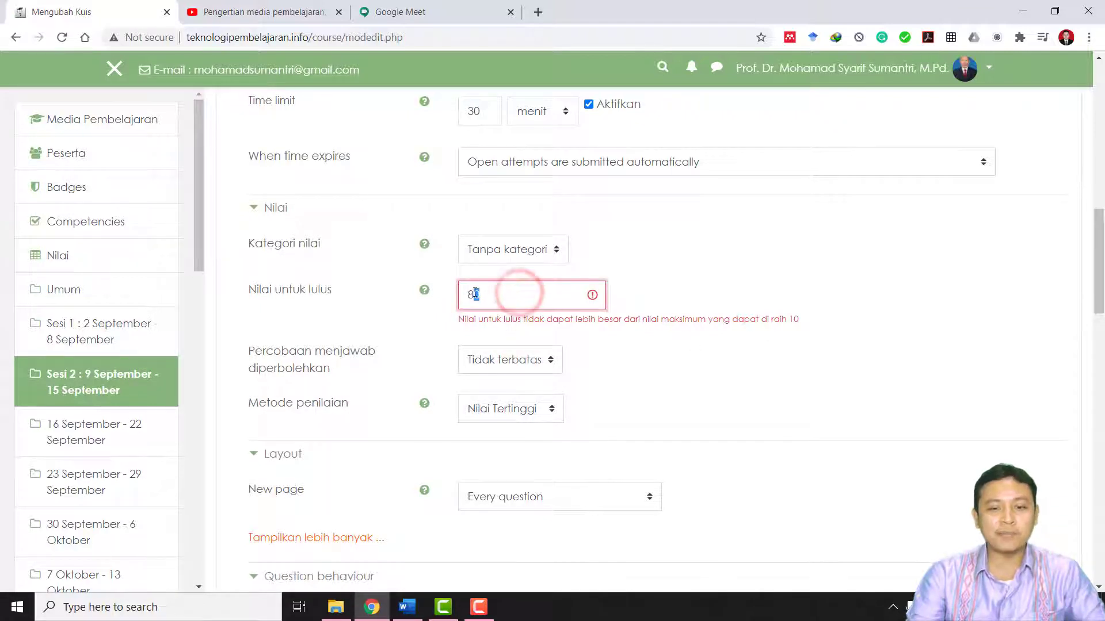
{"action": "scroll", "coordinate": [624, 420], "scroll_direction": "down", "scroll_amount": 10}
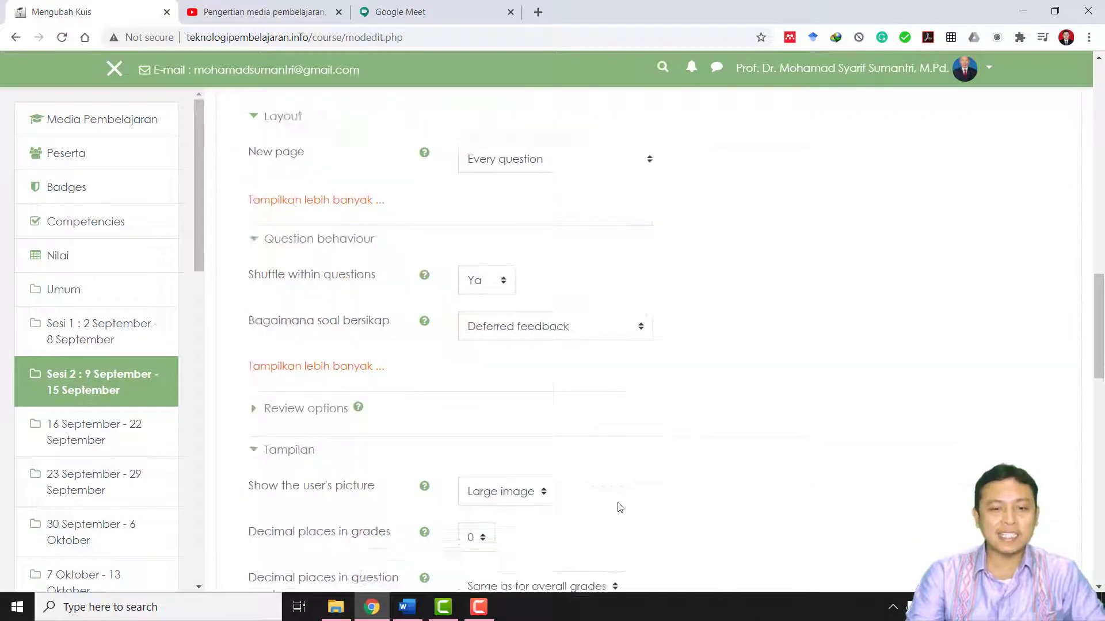
{"action": "scroll", "coordinate": [556, 519], "scroll_direction": "down", "scroll_amount": 6}
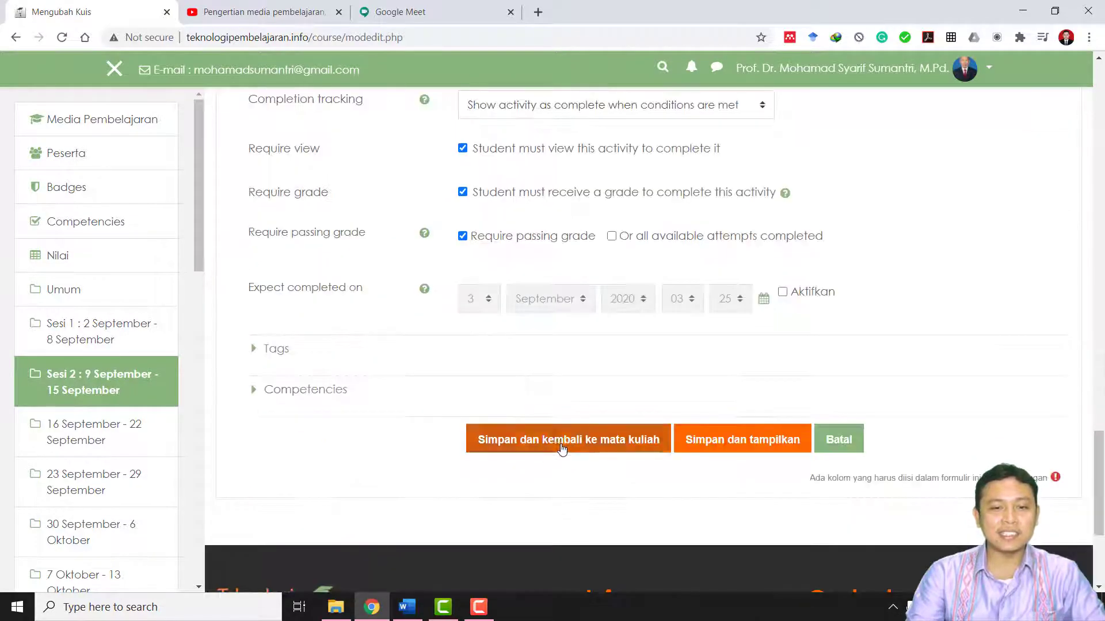
{"action": "left_click", "coordinate": [581, 450]}
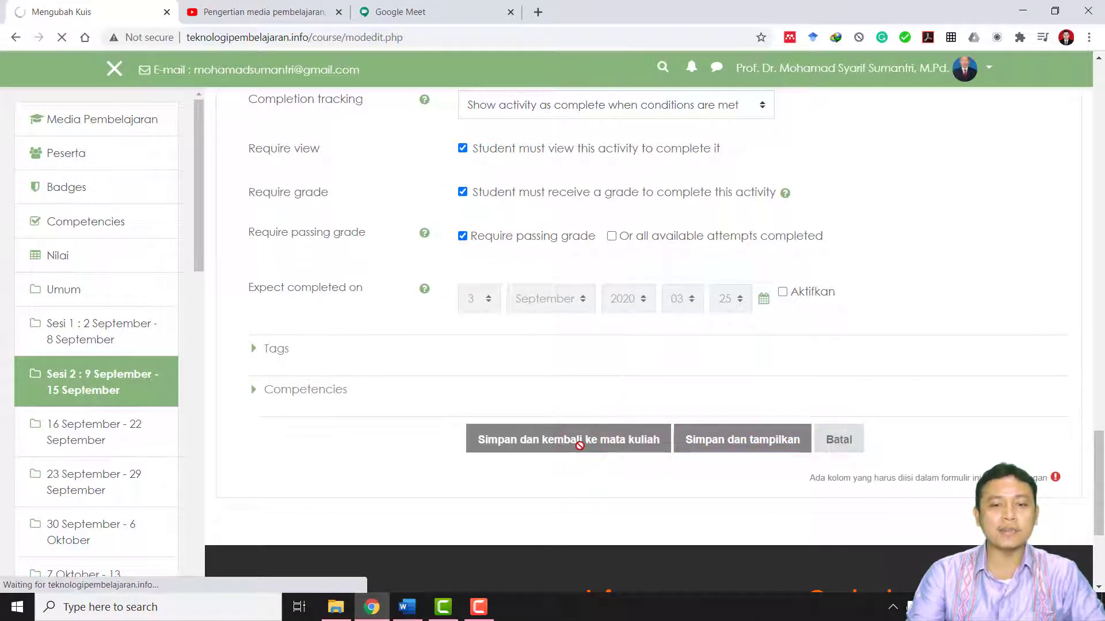
{"action": "scroll", "coordinate": [604, 440], "scroll_direction": "up", "scroll_amount": 4}
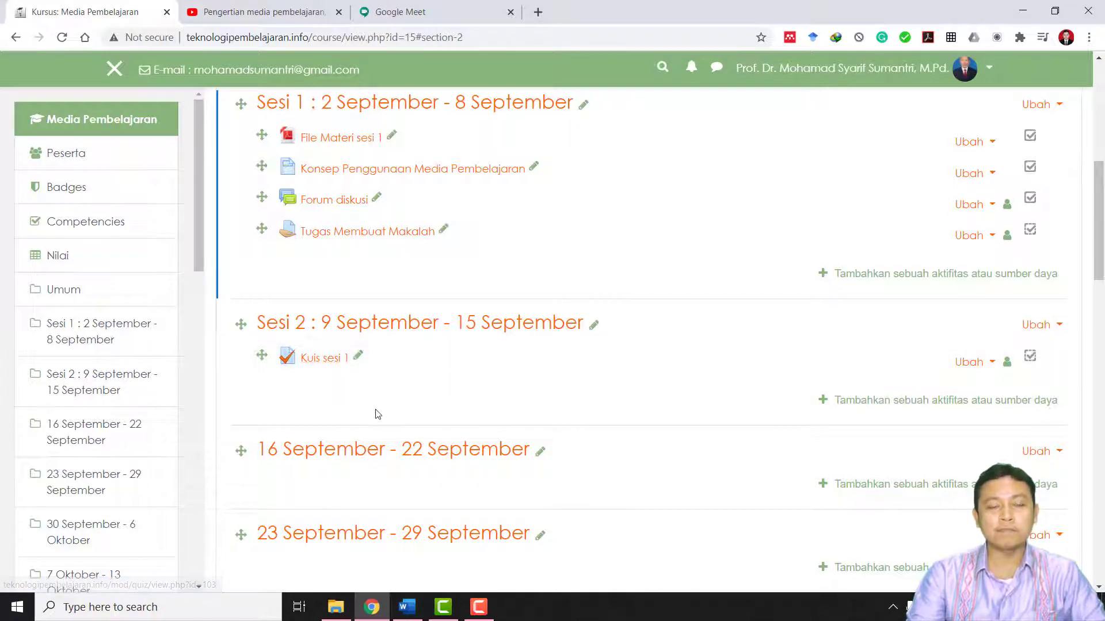
- In the question editor of Kuis sesi 1, save a maximum grade of 100 and enable question shuffling (Kocok pertanyaan)
{"action": "left_click", "coordinate": [316, 359]}
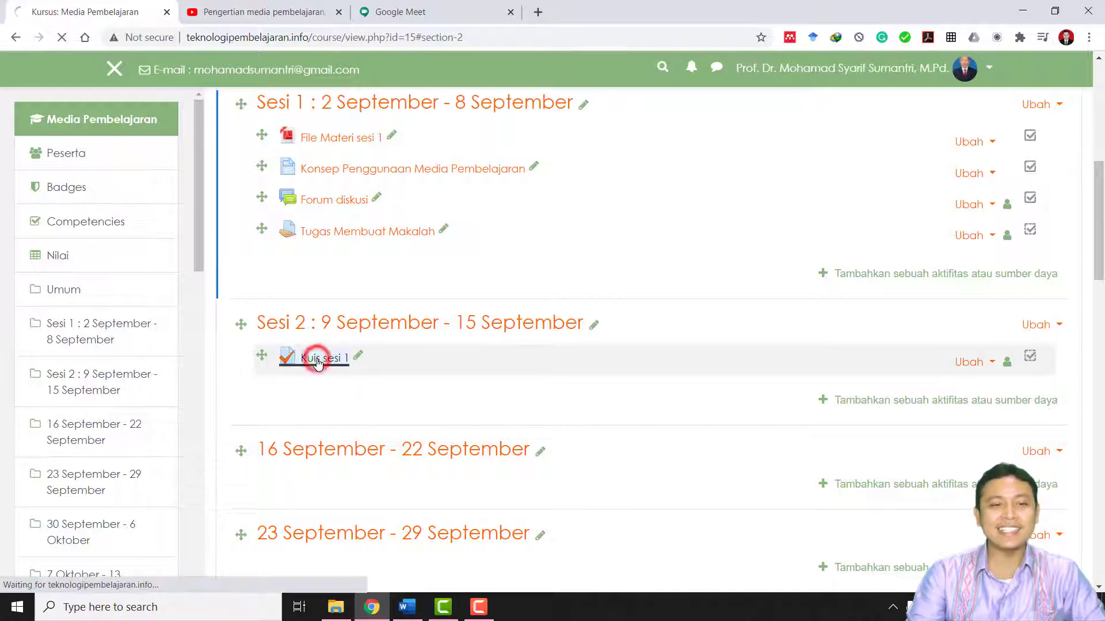
{"action": "scroll", "coordinate": [556, 413], "scroll_direction": "down", "scroll_amount": 1}
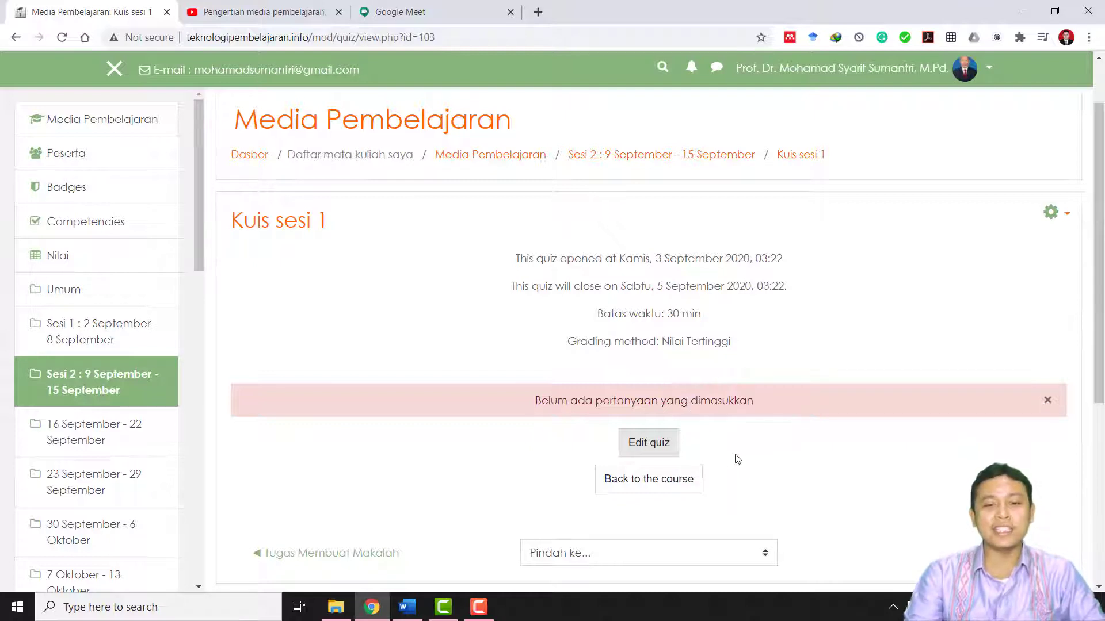
{"action": "left_click", "coordinate": [648, 450]}
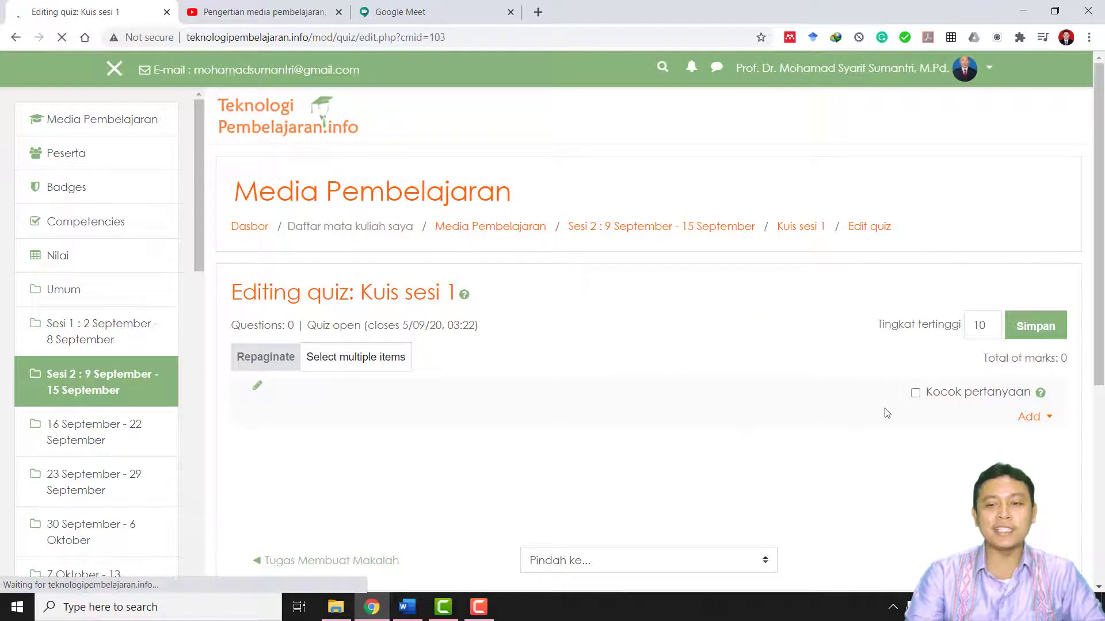
{"action": "left_click", "coordinate": [991, 326]}
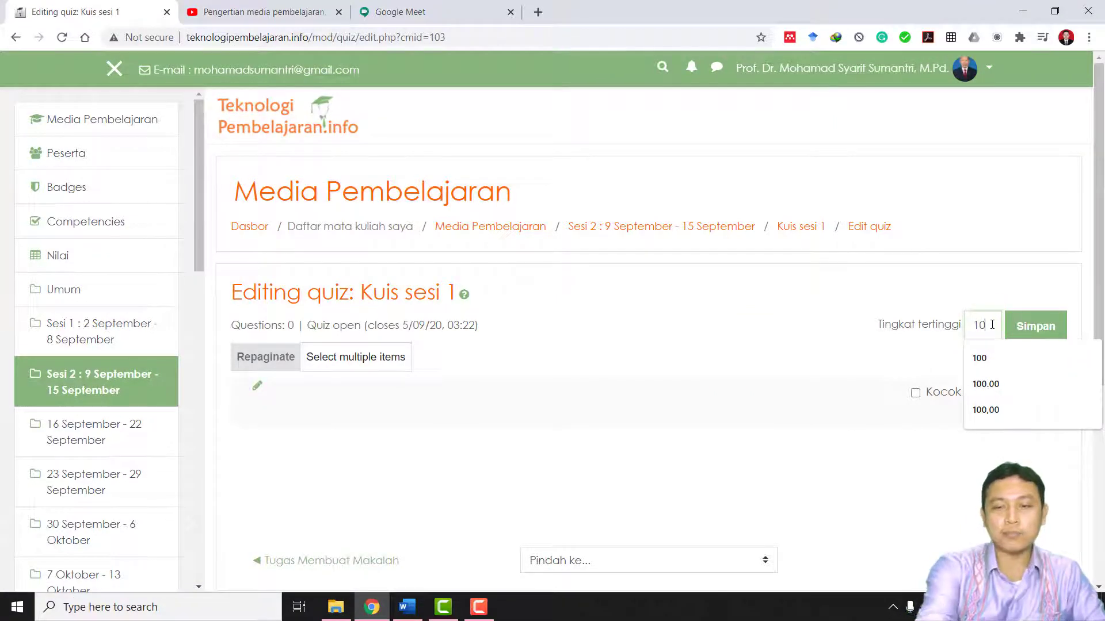
{"action": "type", "text": "0"}
{"action": "left_click", "coordinate": [1023, 338]}
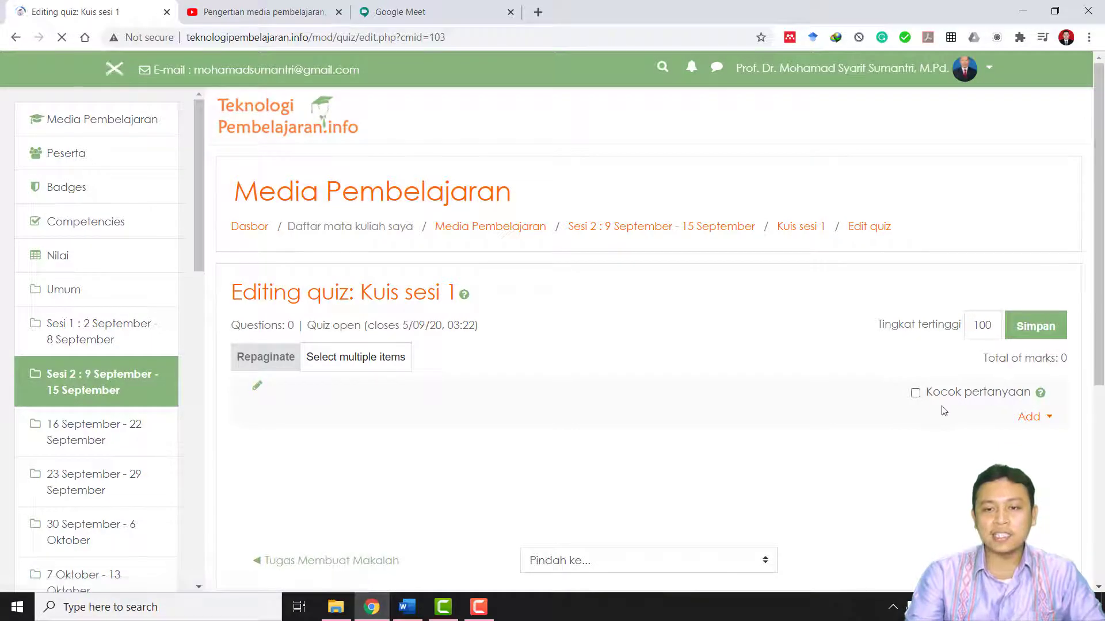
{"action": "left_click", "coordinate": [914, 393]}
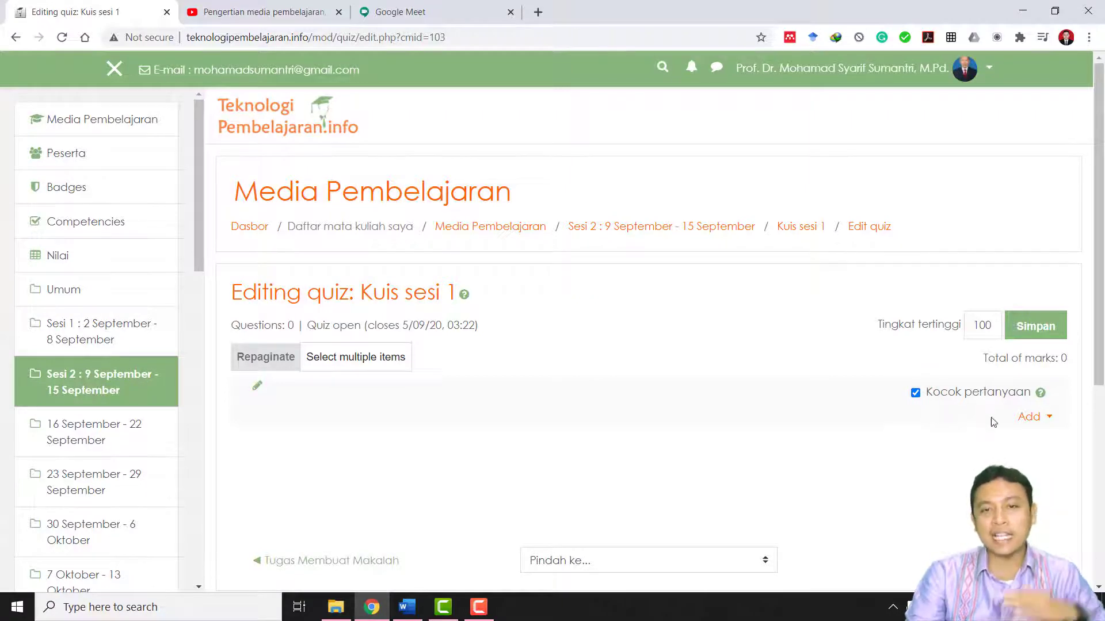
- Add a new question of the Pilihan ganda (multiple choice) type to the quiz
{"action": "left_click", "coordinate": [1038, 421]}
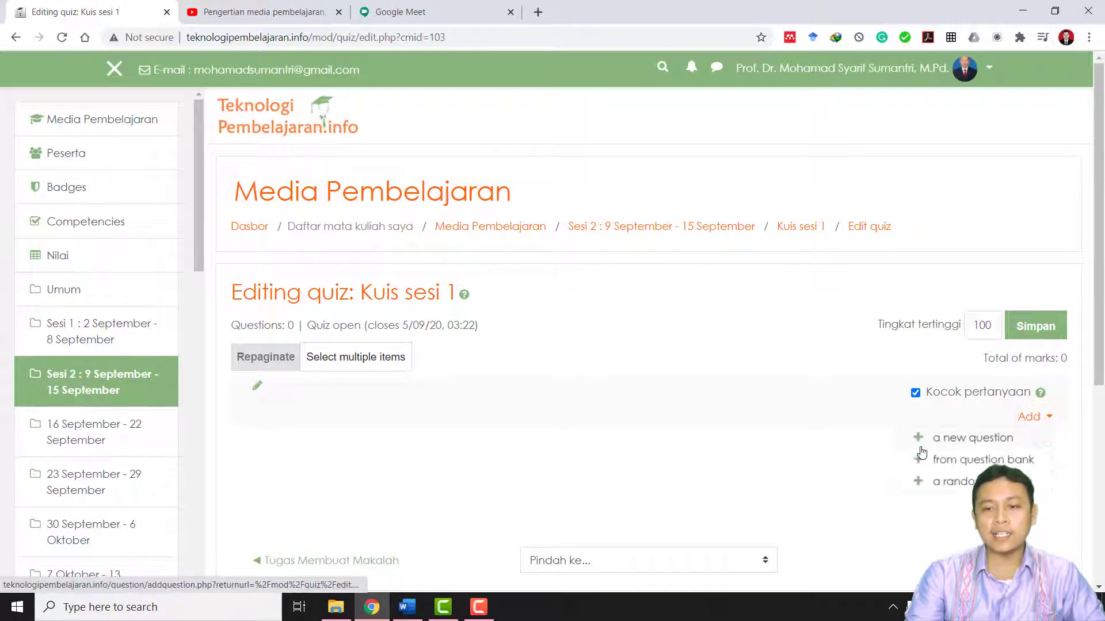
{"action": "left_click", "coordinate": [962, 442]}
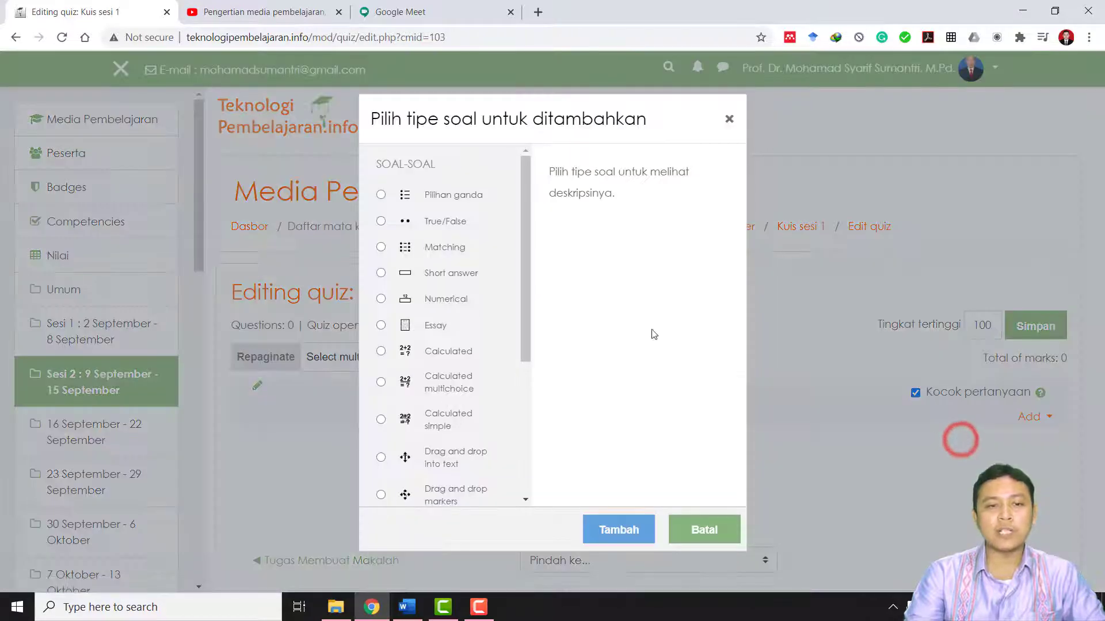
{"action": "left_click", "coordinate": [405, 198]}
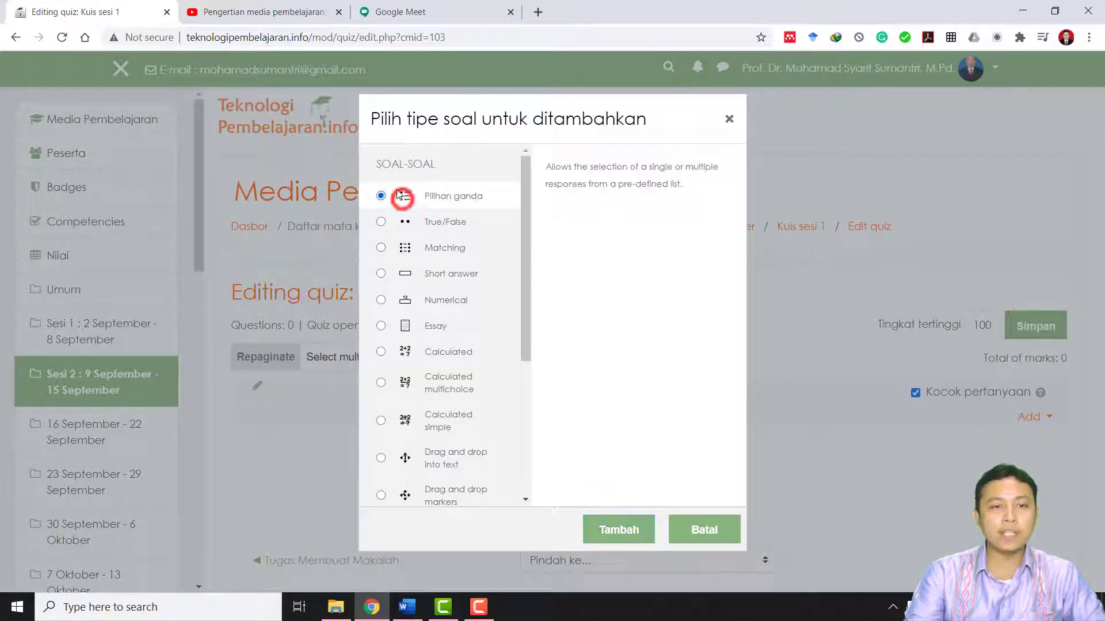
{"action": "left_click", "coordinate": [381, 196]}
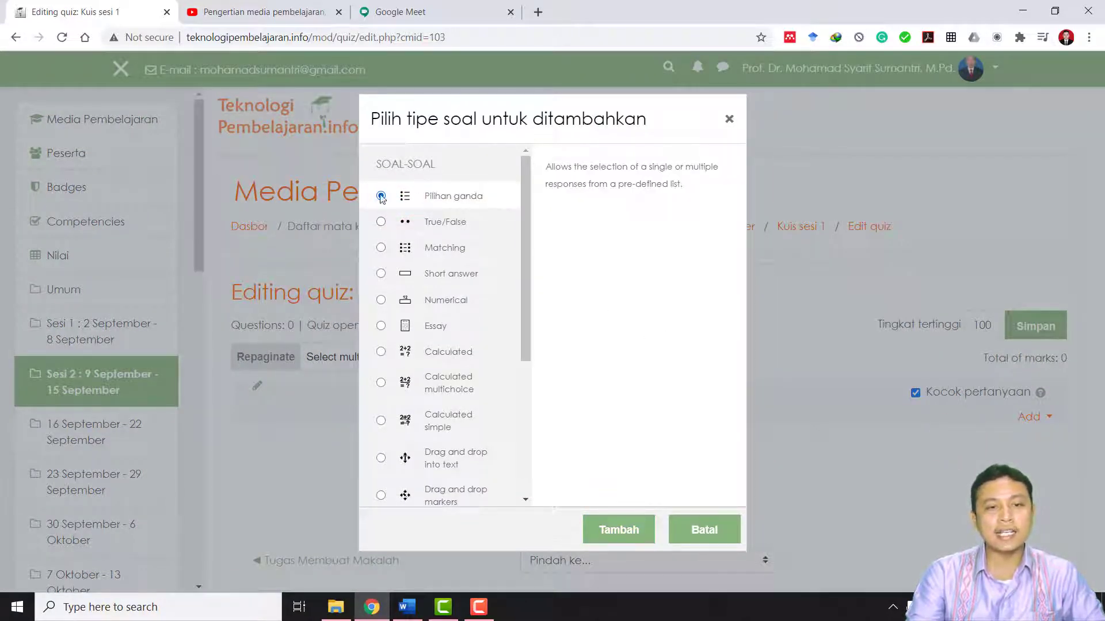
{"action": "left_click", "coordinate": [645, 528]}
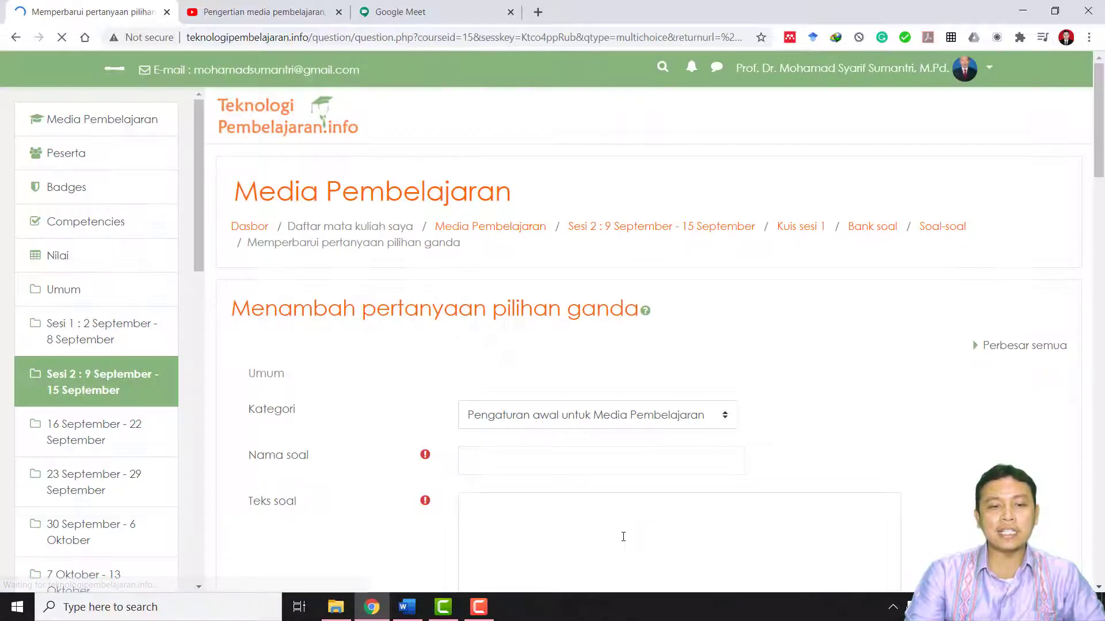
- Name the multiple-choice question "Media secara bahasa berarti..."
{"action": "scroll", "coordinate": [515, 440], "scroll_direction": "down", "scroll_amount": 2}
{"action": "left_click", "coordinate": [507, 320]}
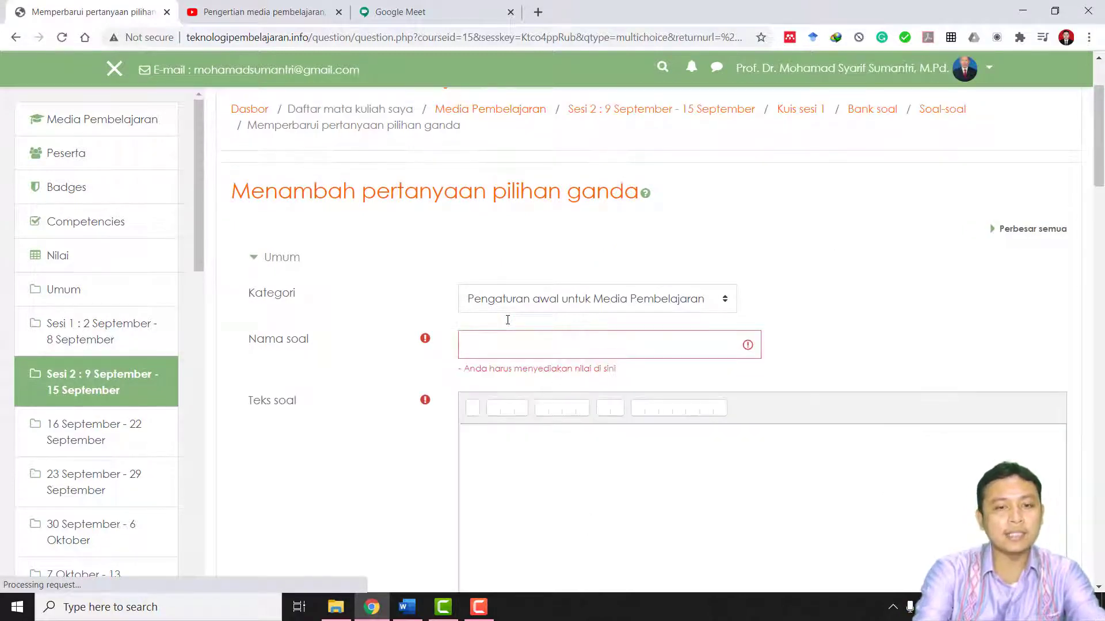
{"action": "left_click", "coordinate": [526, 354]}
{"action": "type", "text": "Medi"}
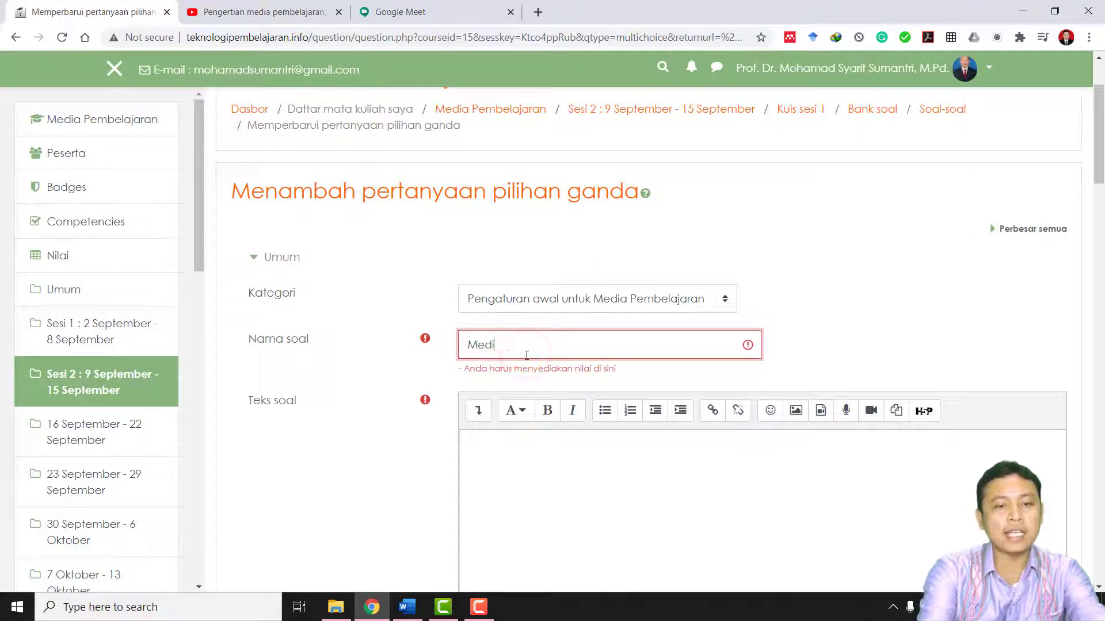
{"action": "type", "text": "a secara bahasa"}
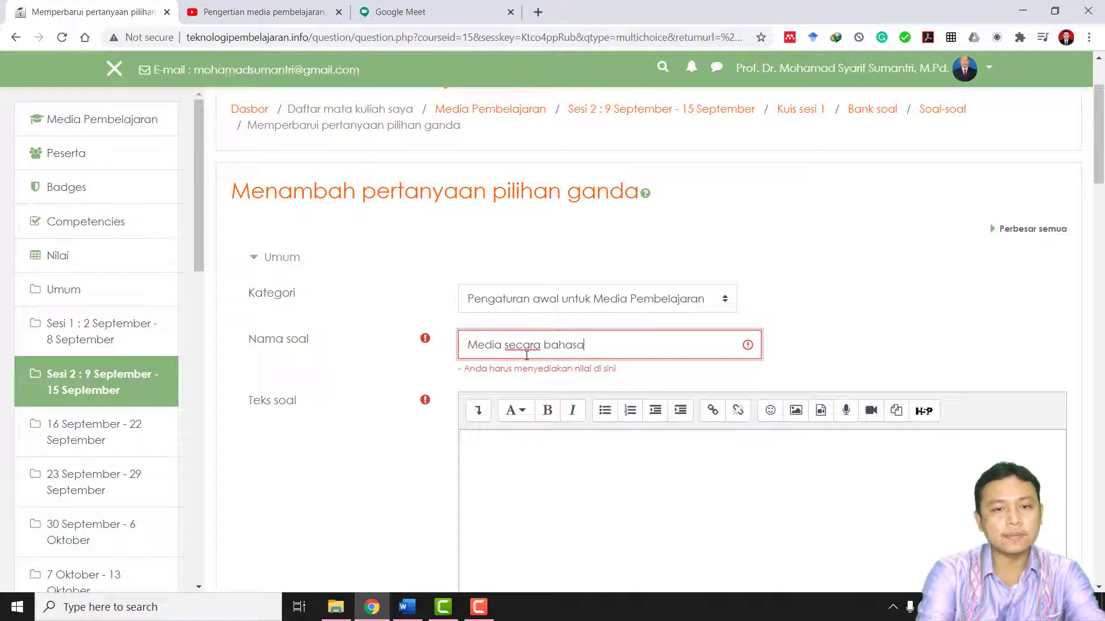
{"action": "type", "text": " adbera"}
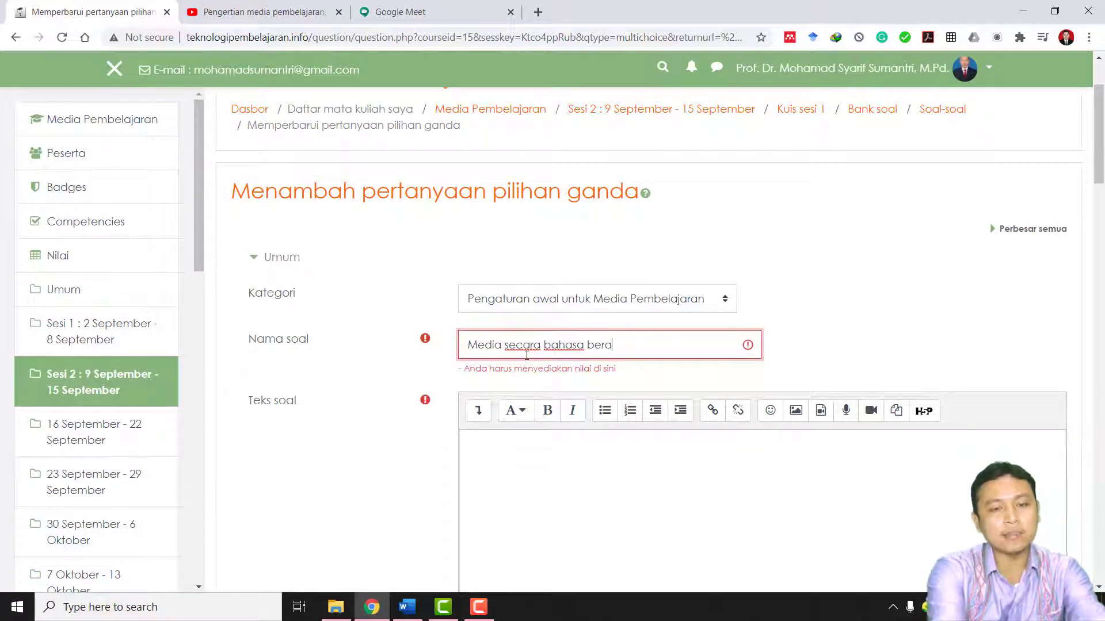
{"action": "type", "text": "rti..."}
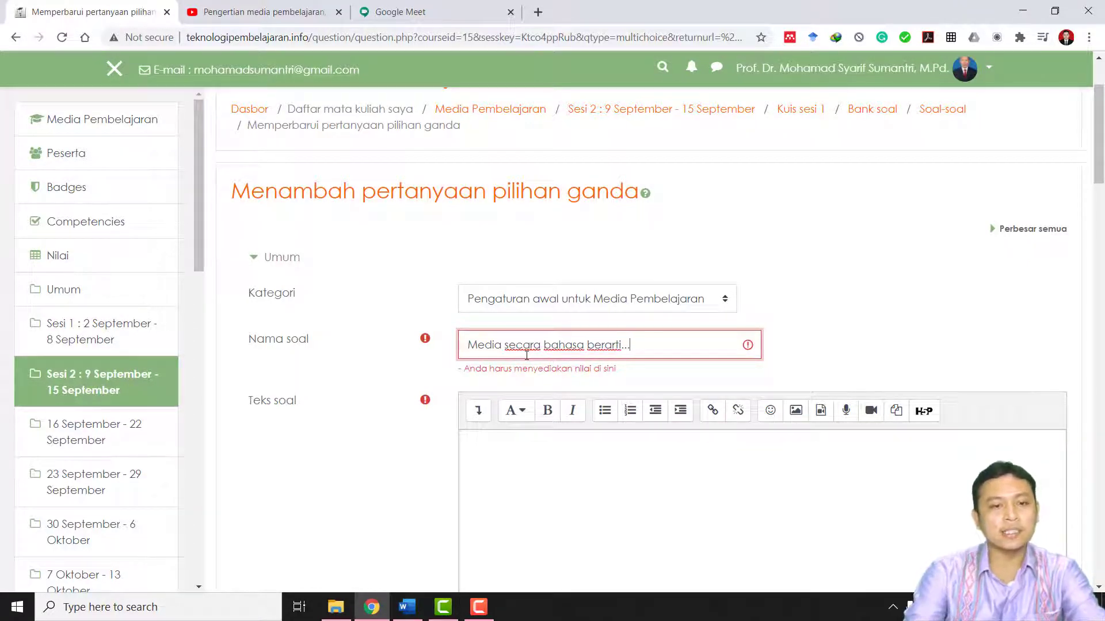
- Copy the question name "Media secara bahasa berarti..." into the question text (Teks soal)
{"action": "key", "text": "ctrl+a"}
{"action": "key", "text": "ctrl+c"}
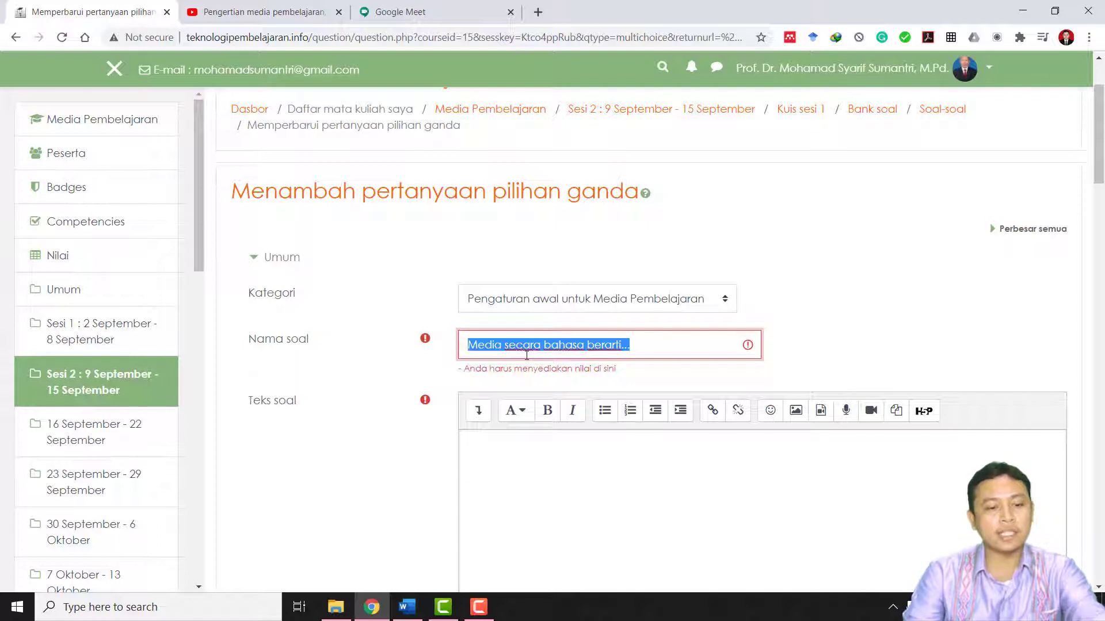
{"action": "left_click", "coordinate": [481, 444]}
{"action": "key", "text": "ctrl+v"}
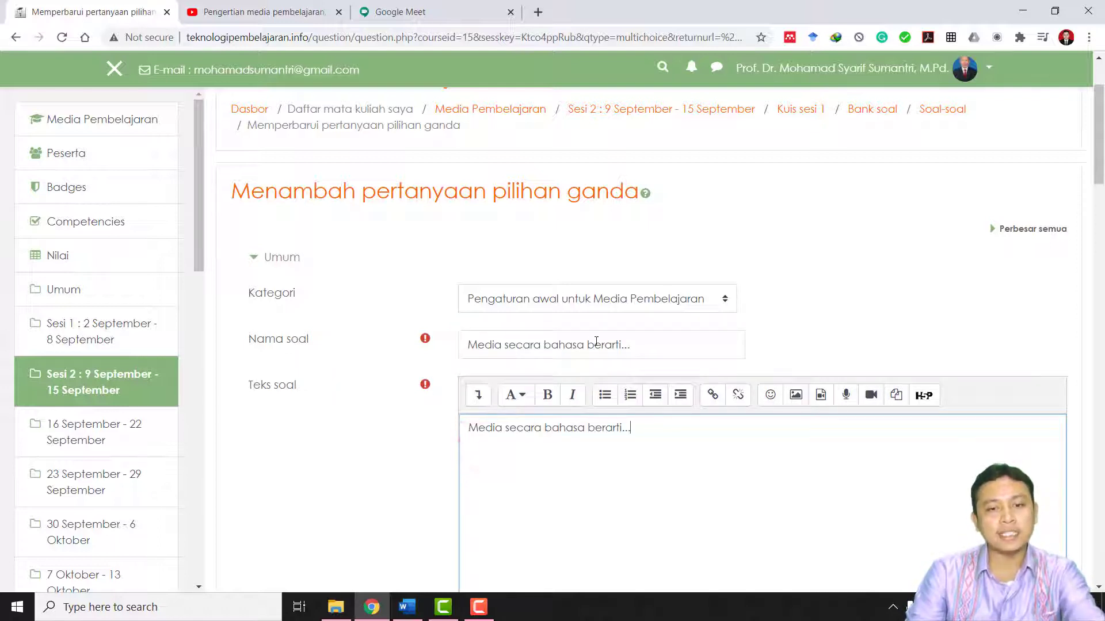
{"action": "left_click", "coordinate": [595, 341]}
{"action": "left_click", "coordinate": [589, 438]}
{"action": "left_click", "coordinate": [568, 352]}
{"action": "left_click", "coordinate": [654, 430]}
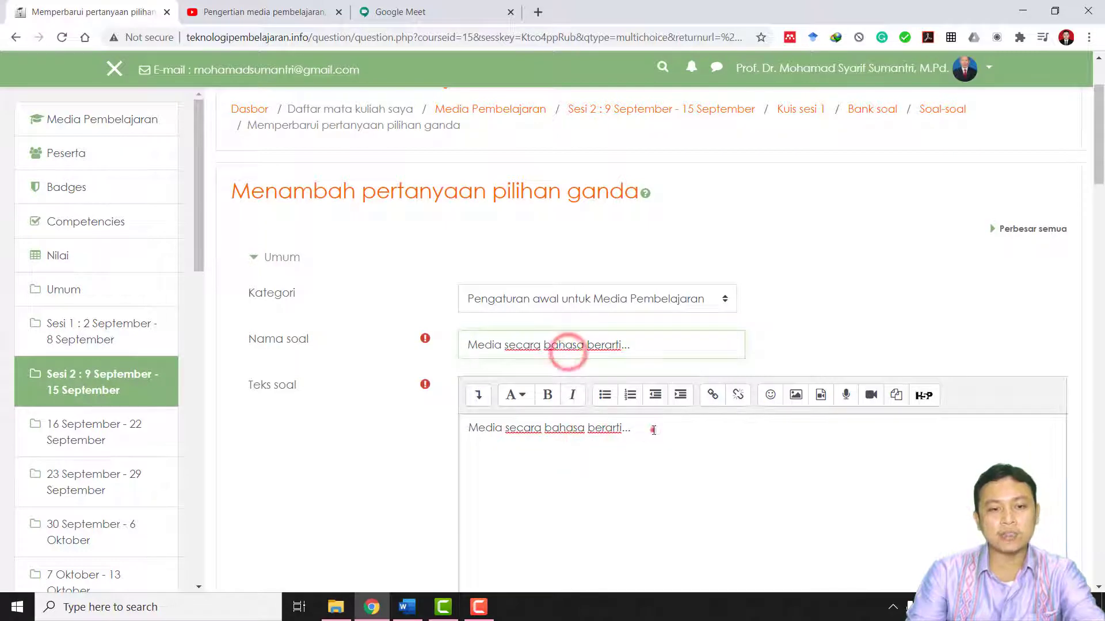
- Review the question's default mark, general feedback, single or multiple answer, choice shuffling, numbering and answer sections
{"action": "scroll", "coordinate": [617, 473], "scroll_direction": "down", "scroll_amount": 4}
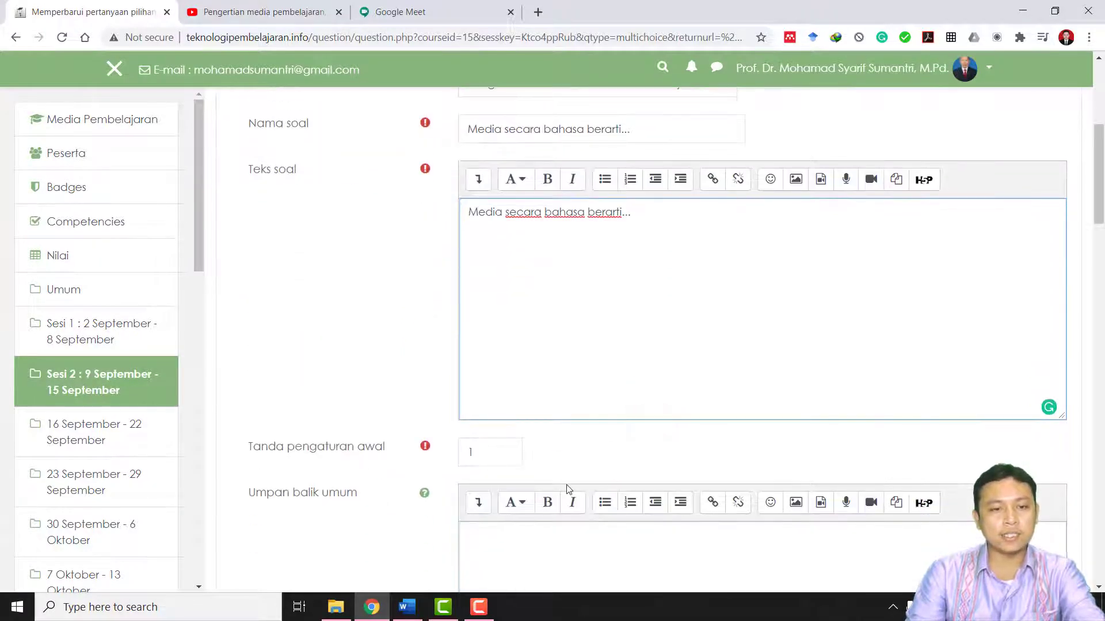
{"action": "scroll", "coordinate": [560, 469], "scroll_direction": "up", "scroll_amount": 3}
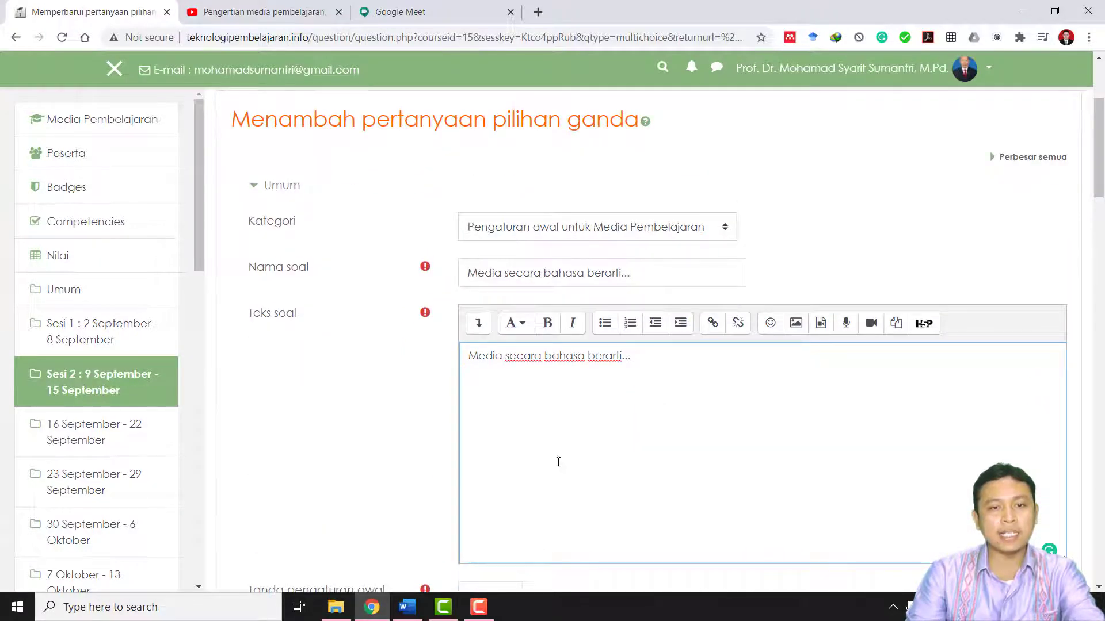
{"action": "scroll", "coordinate": [558, 462], "scroll_direction": "down", "scroll_amount": 3}
{"action": "double_click", "coordinate": [472, 453]}
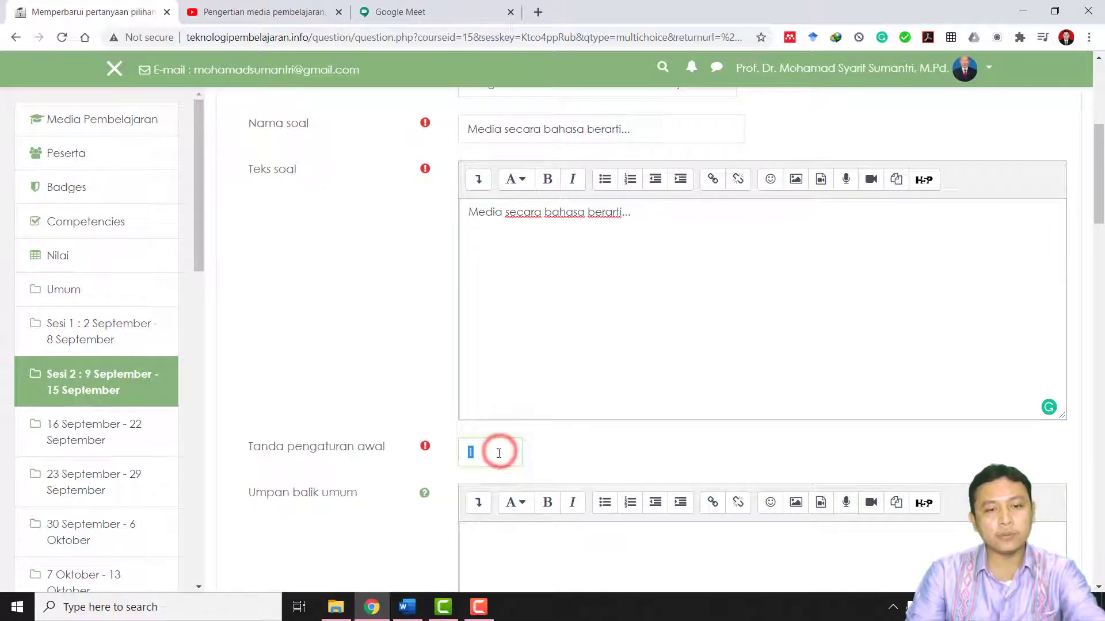
{"action": "left_click", "coordinate": [493, 454]}
{"action": "scroll", "coordinate": [481, 375], "scroll_direction": "down", "scroll_amount": 3}
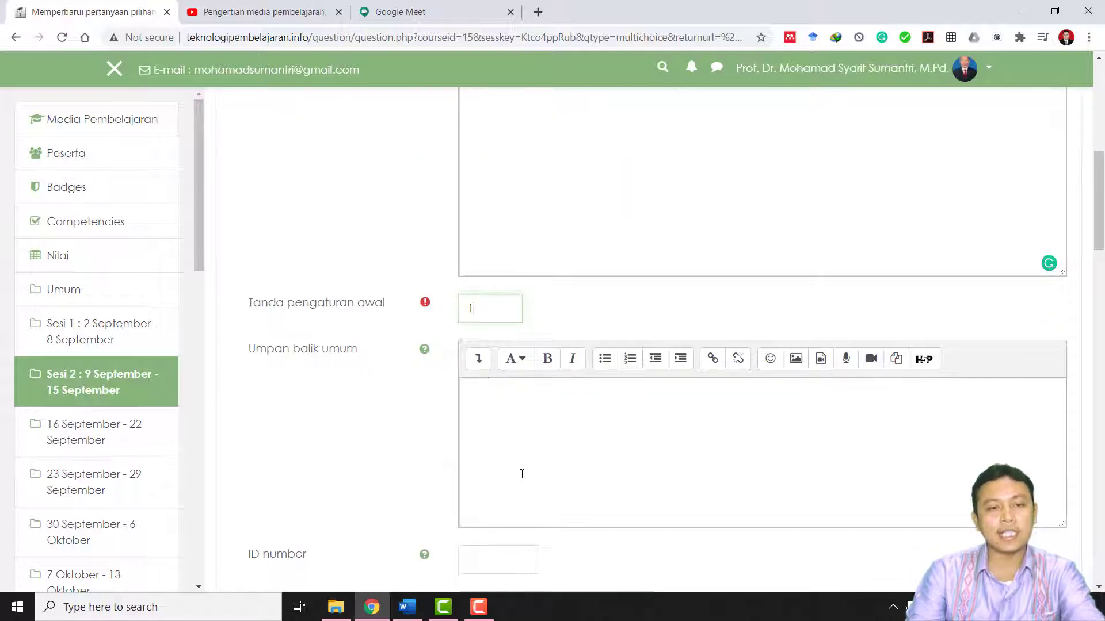
{"action": "left_click", "coordinate": [495, 426]}
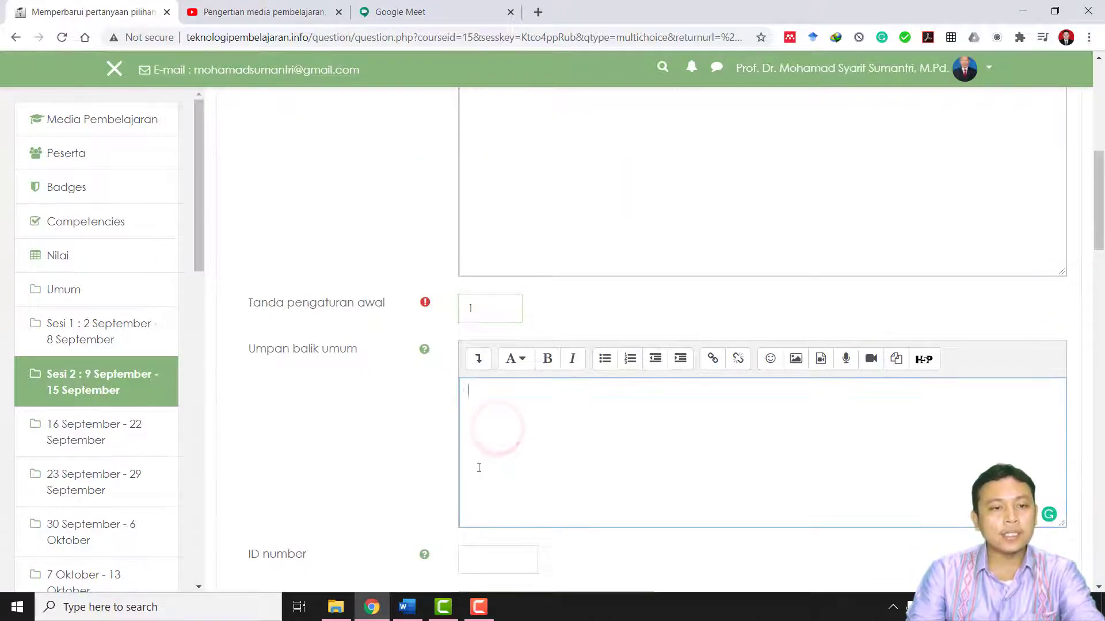
{"action": "scroll", "coordinate": [478, 467], "scroll_direction": "down", "scroll_amount": 3}
{"action": "scroll", "coordinate": [504, 472], "scroll_direction": "down", "scroll_amount": 3}
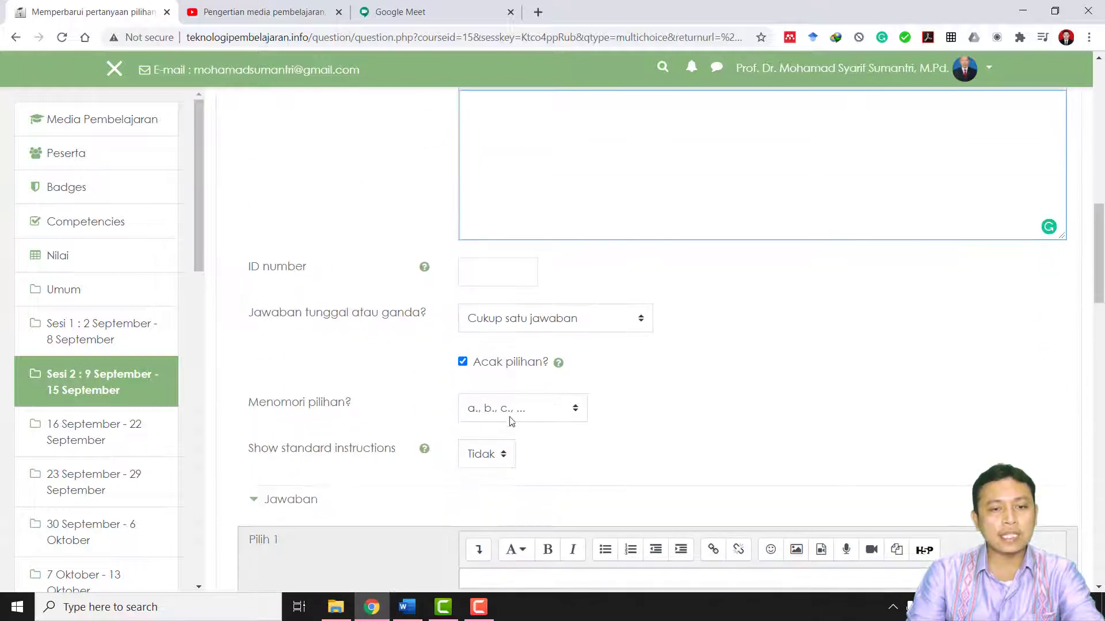
{"action": "scroll", "coordinate": [498, 449], "scroll_direction": "down", "scroll_amount": 5}
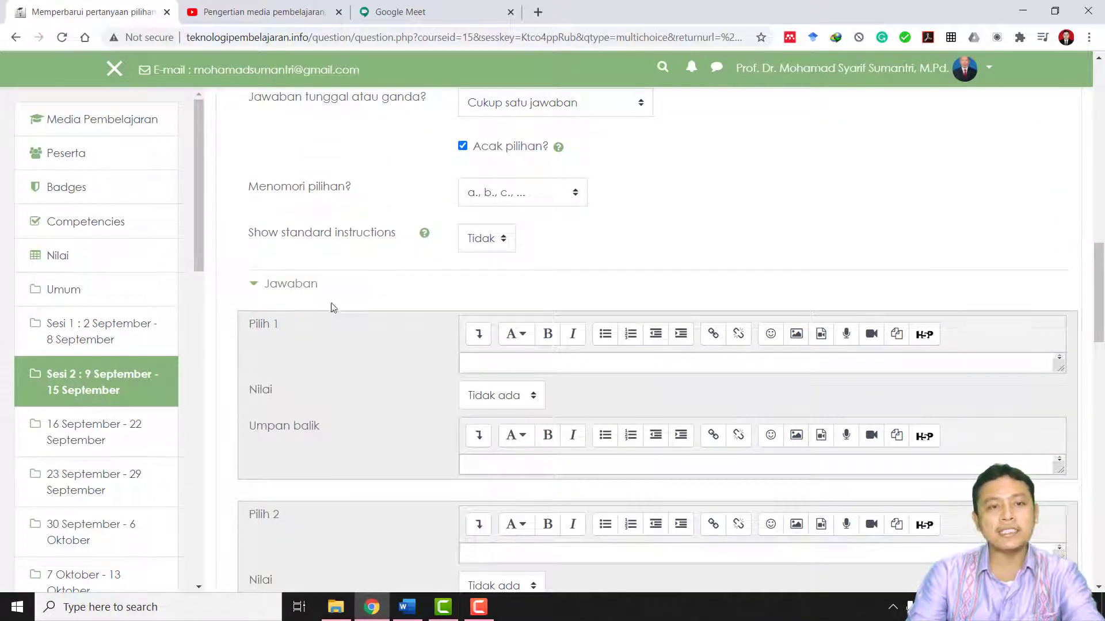
- Enter "Sumber" as the text of answer choice Pilih 1
{"action": "left_click", "coordinate": [500, 366]}
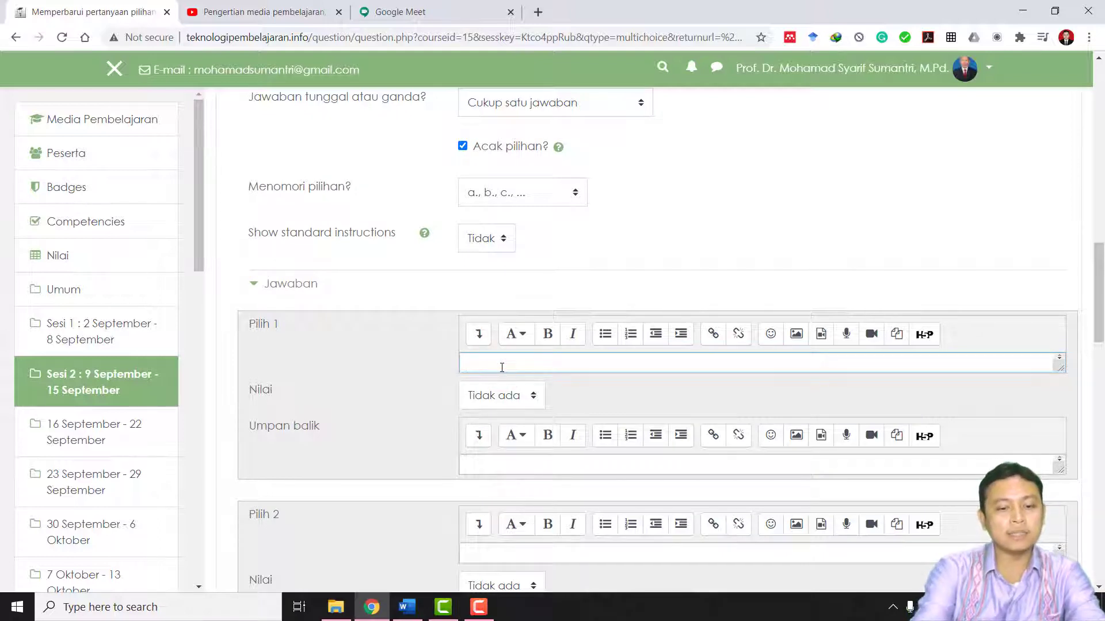
{"action": "type", "text": "Sumber"}
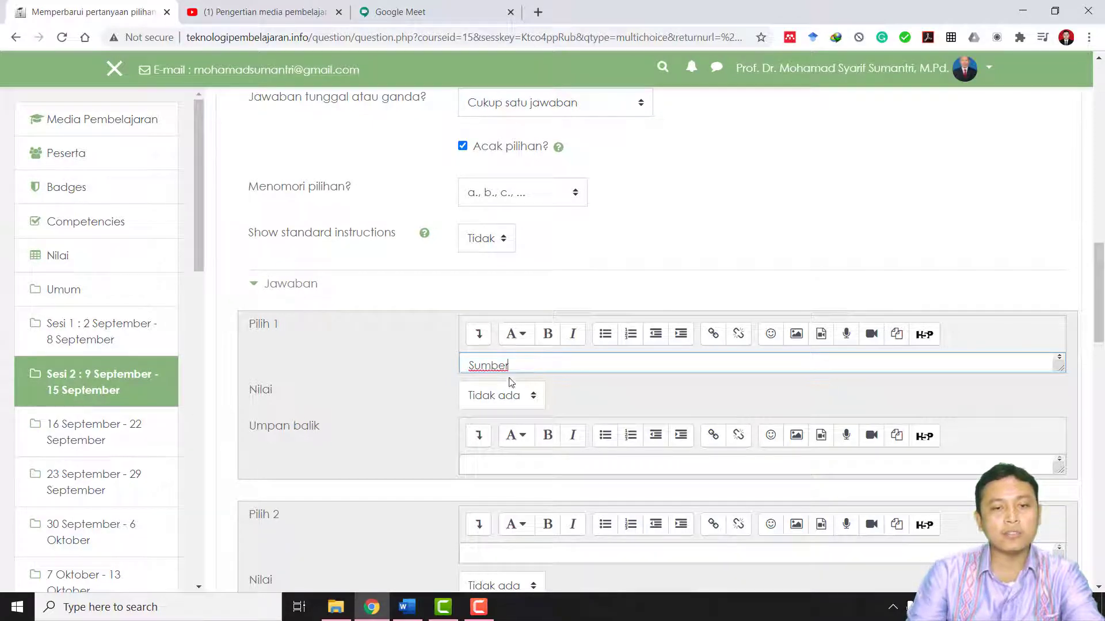
- Enter "Pengantar" as answer choice Pilih 2 and set its grade (Nilai) to 100%
{"action": "scroll", "coordinate": [514, 527], "scroll_direction": "down", "scroll_amount": 1}
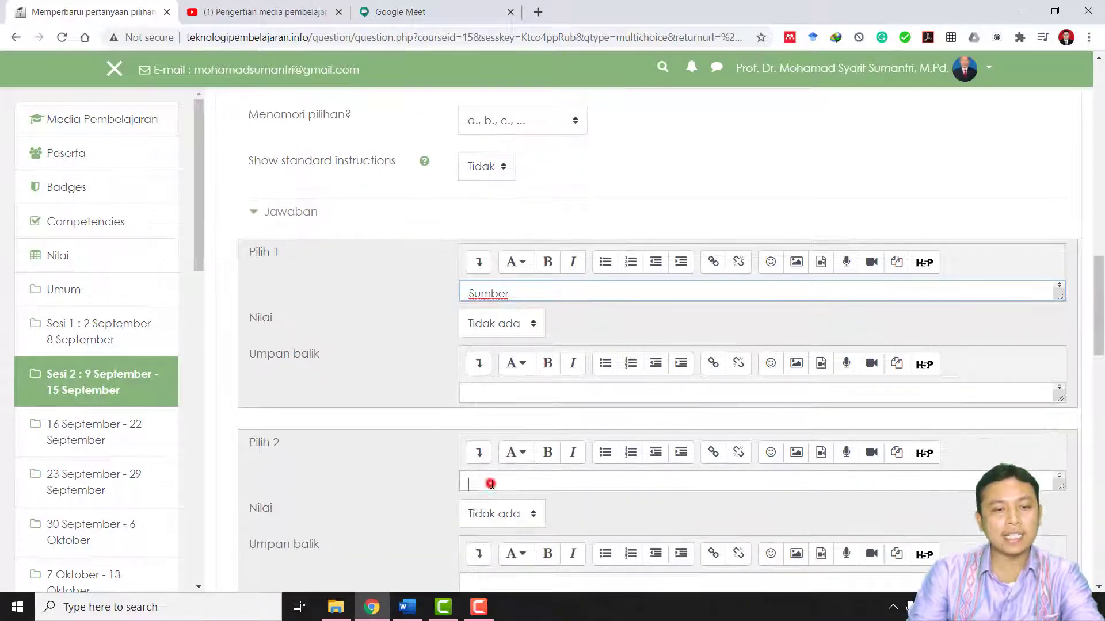
{"action": "left_click", "coordinate": [490, 484]}
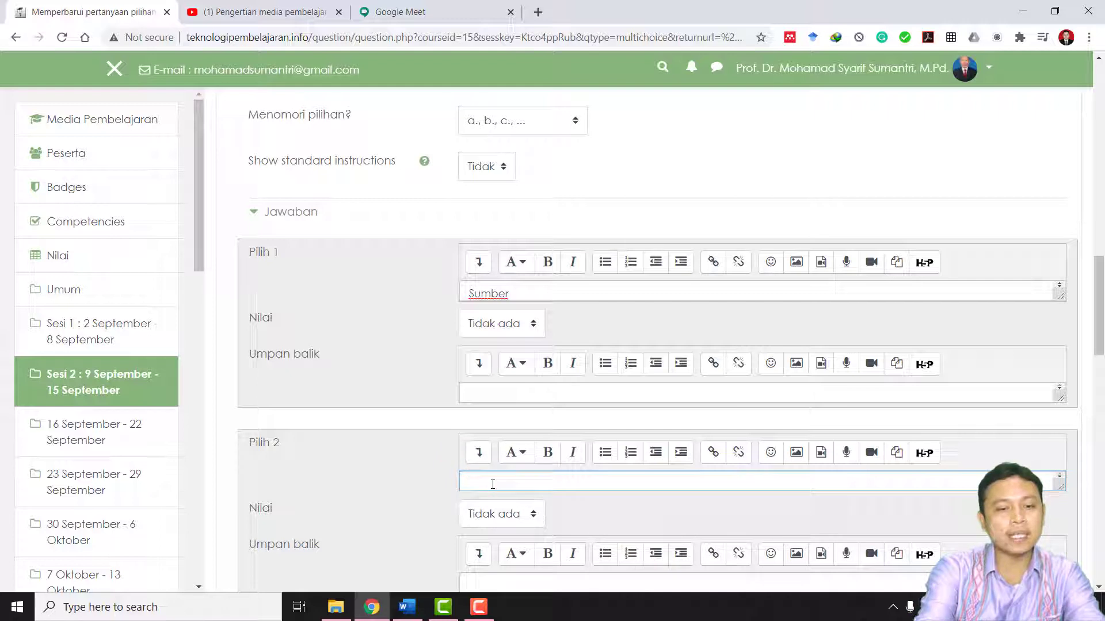
{"action": "type", "text": "Penga"}
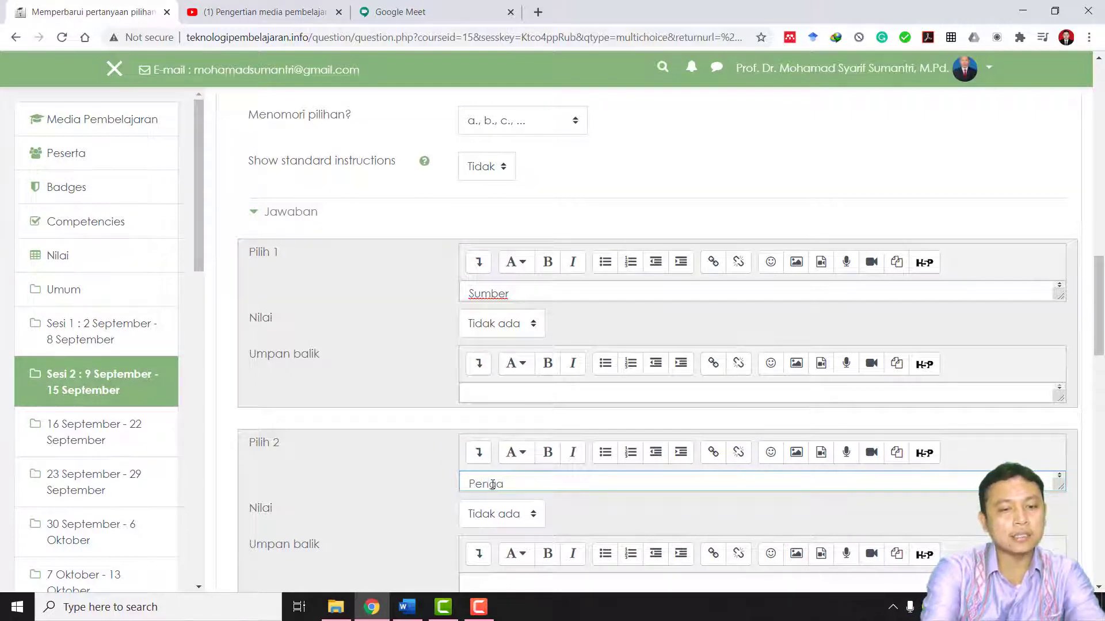
{"action": "type", "text": "ntar"}
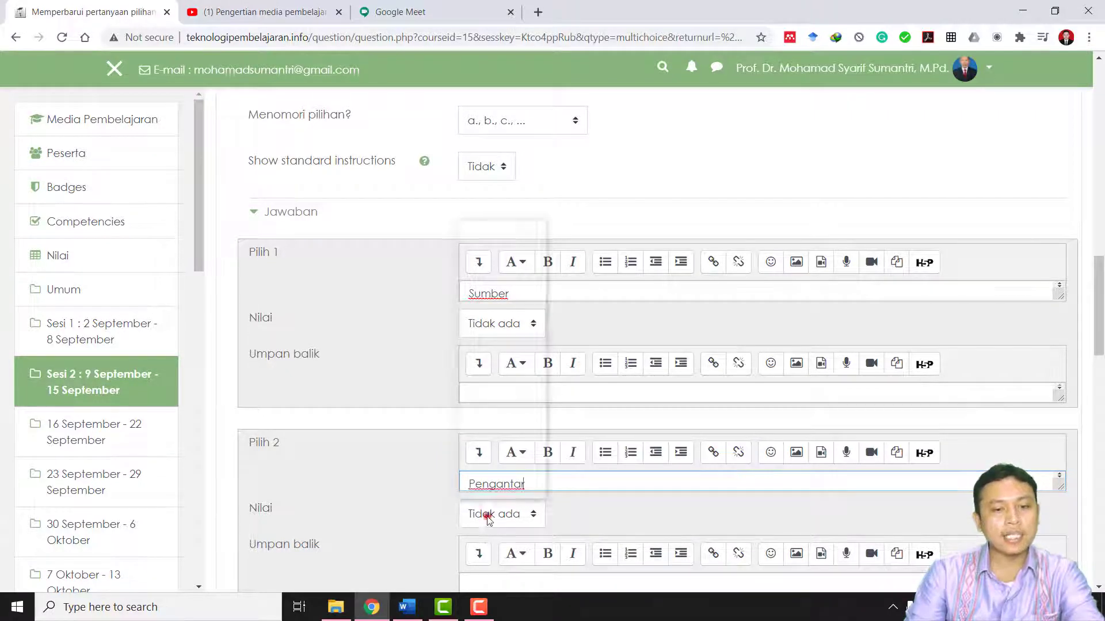
{"action": "left_click", "coordinate": [490, 514]}
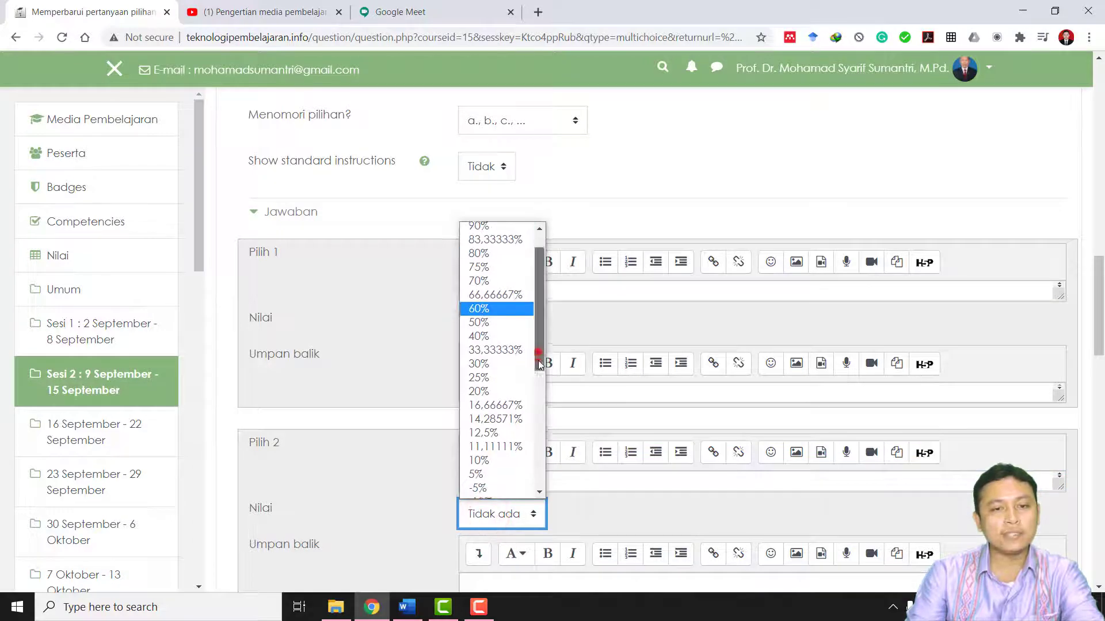
{"action": "scroll", "coordinate": [537, 352], "scroll_direction": "down", "scroll_amount": 4}
{"action": "scroll", "coordinate": [537, 352], "scroll_direction": "up", "scroll_amount": 5}
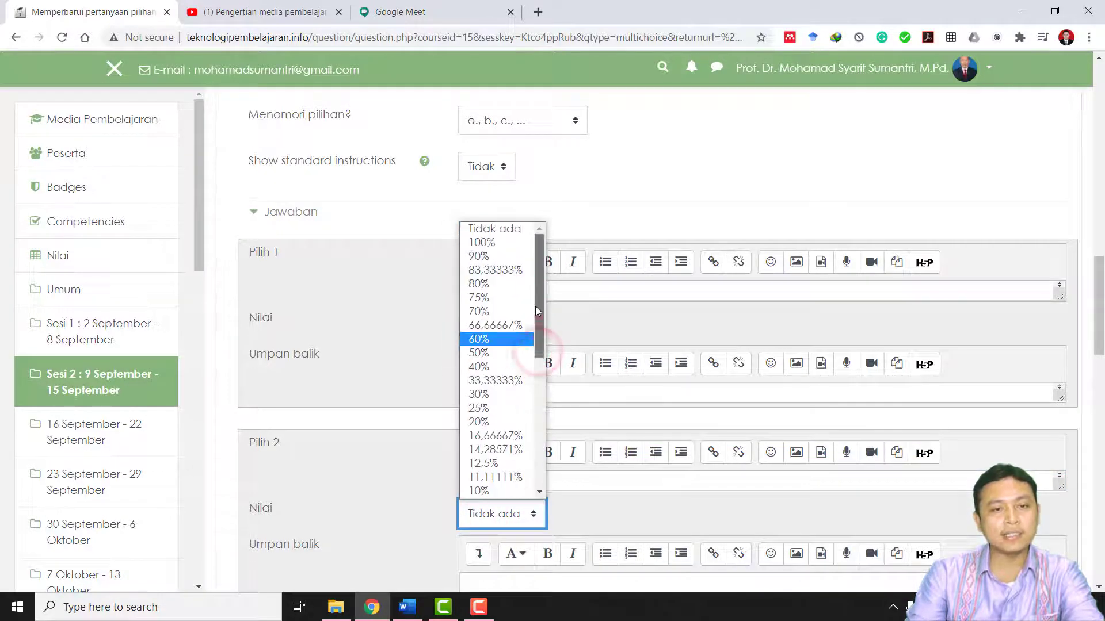
{"action": "left_click", "coordinate": [480, 243]}
- Enter "Penerima" as answer choice Pilih 3 and "Tujuan" as answer choice Pilih 4
{"action": "scroll", "coordinate": [490, 516], "scroll_direction": "down", "scroll_amount": 4}
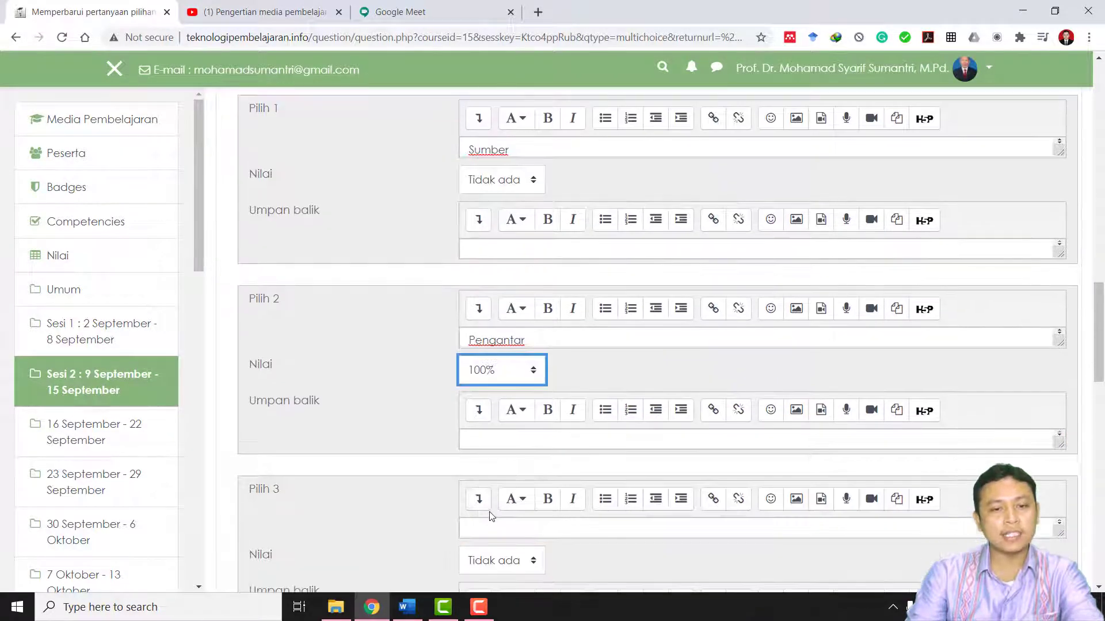
{"action": "left_click", "coordinate": [500, 454]}
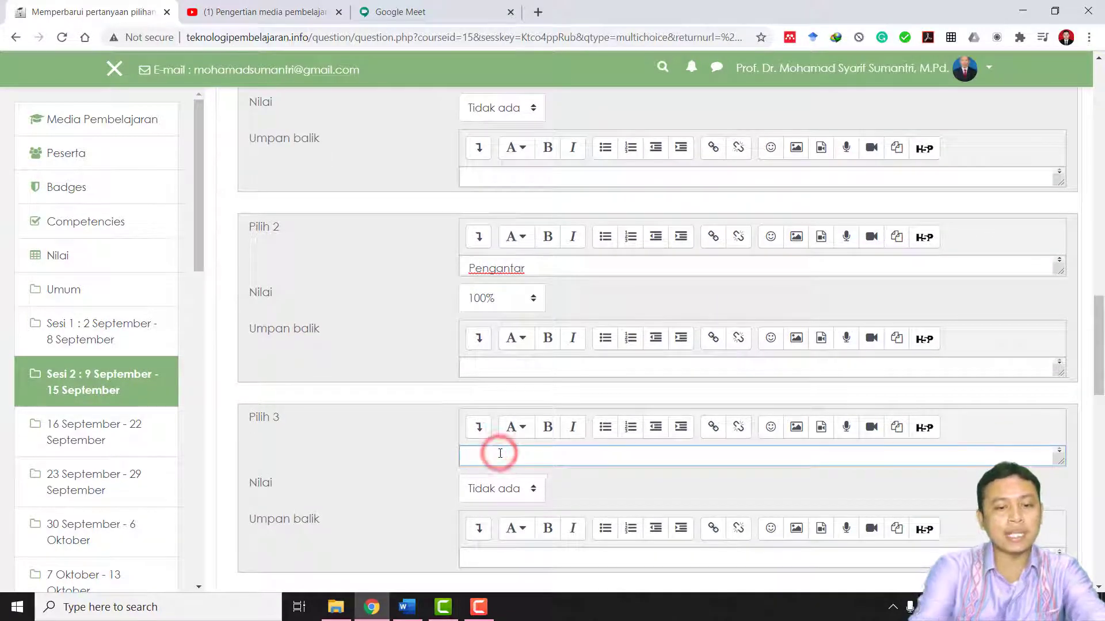
{"action": "type", "text": "Penerima"}
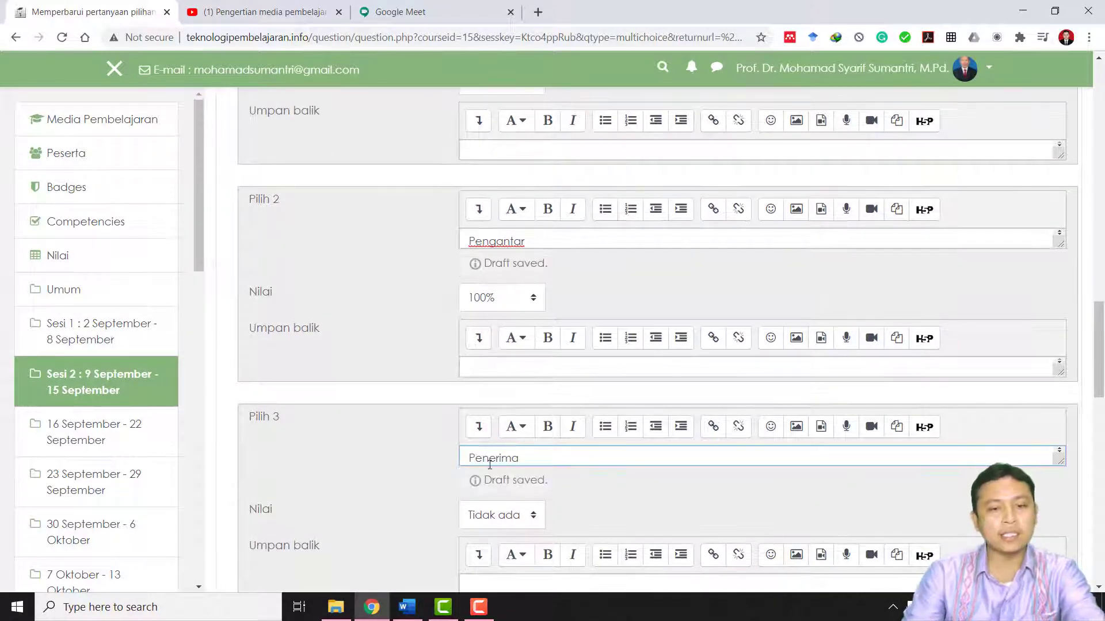
{"action": "scroll", "coordinate": [512, 517], "scroll_direction": "down", "scroll_amount": 3}
{"action": "scroll", "coordinate": [512, 517], "scroll_direction": "down", "scroll_amount": 2}
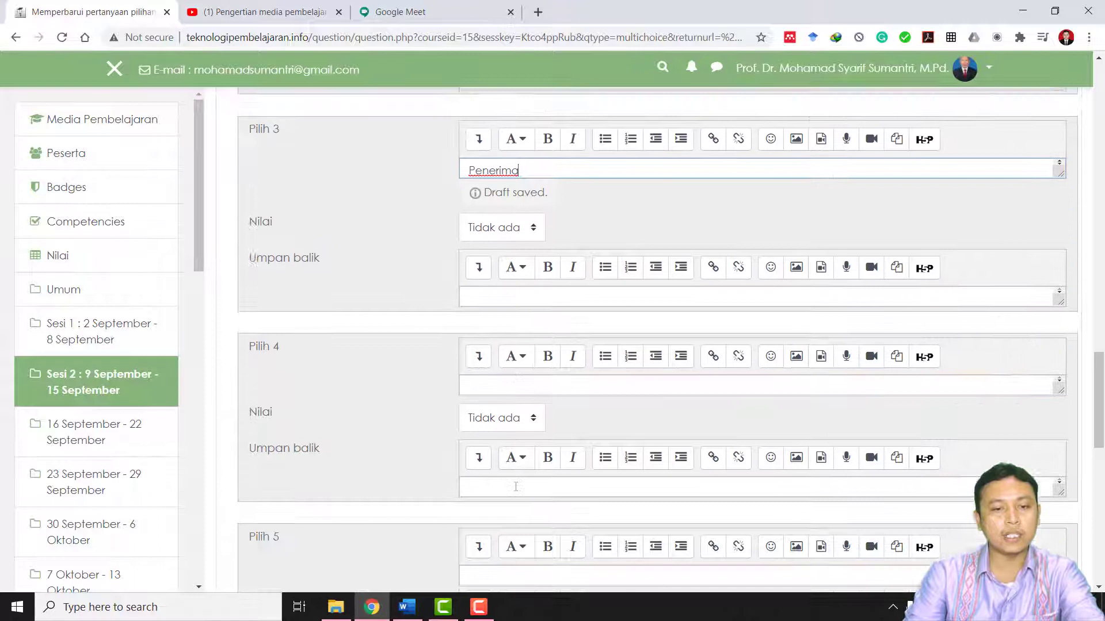
{"action": "left_click", "coordinate": [528, 378]}
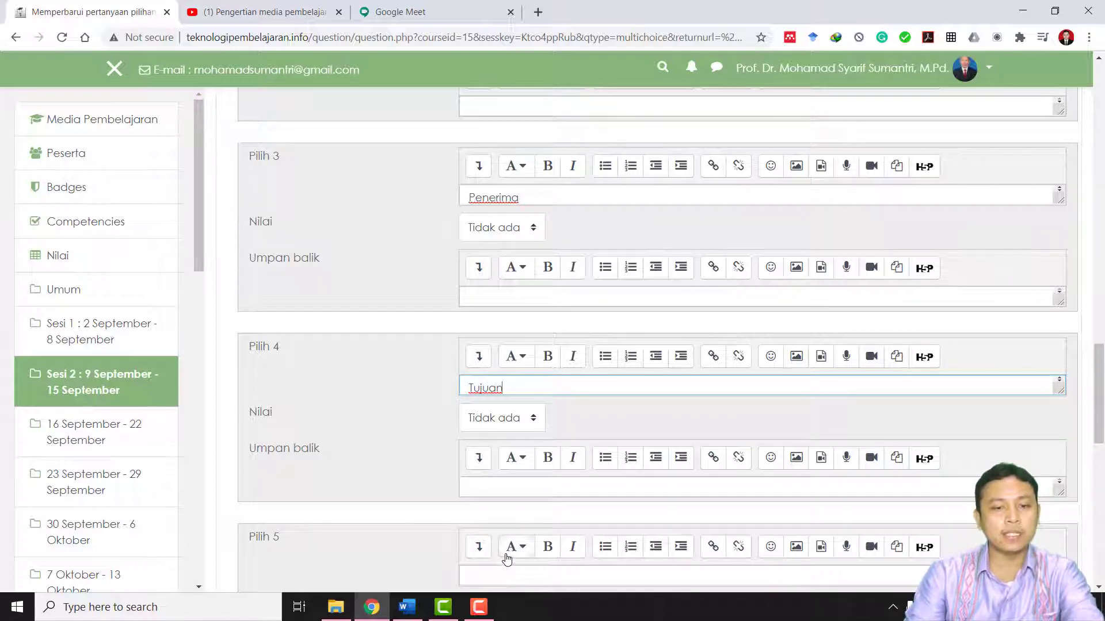
- Enter "Penyelesaian" as the text of answer choice Pilih 5
{"action": "scroll", "coordinate": [506, 558], "scroll_direction": "down", "scroll_amount": 3}
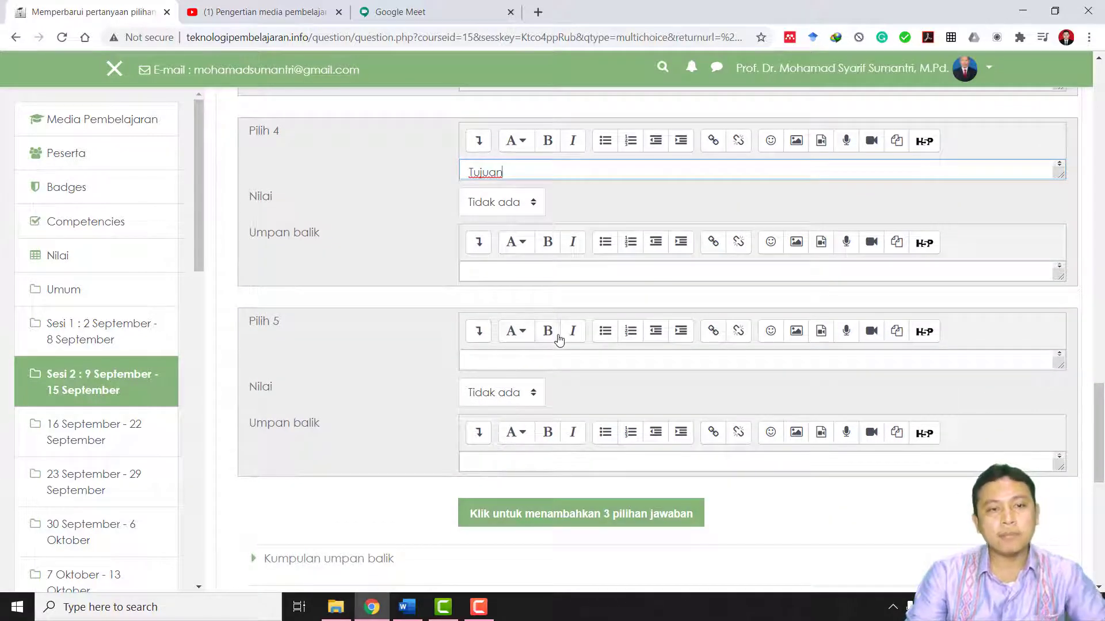
{"action": "scroll", "coordinate": [559, 339], "scroll_direction": "up", "scroll_amount": 8}
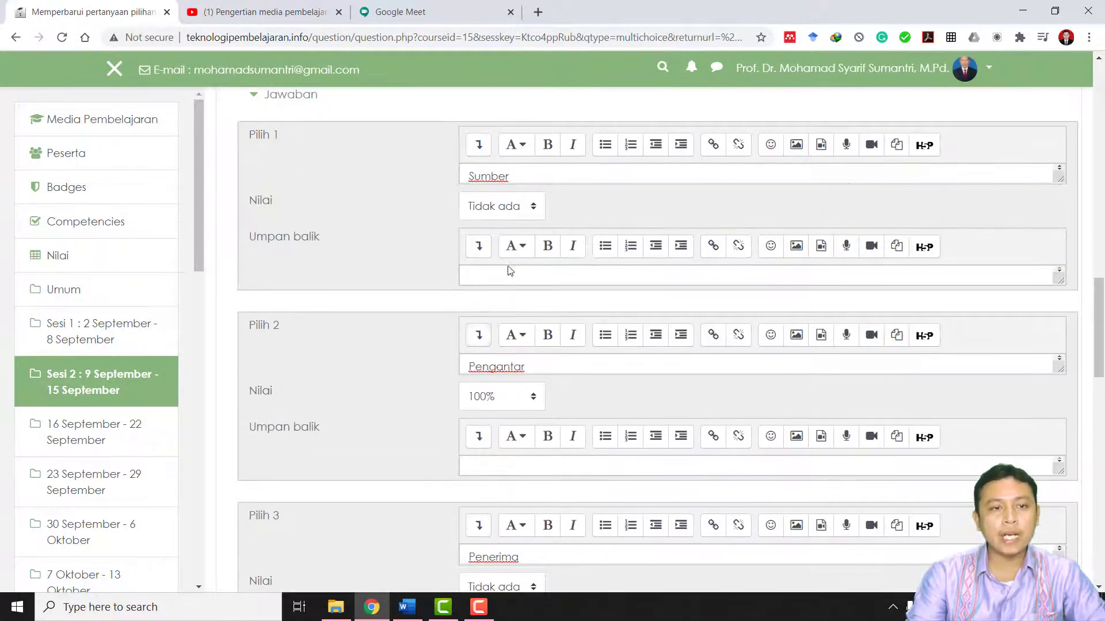
{"action": "scroll", "coordinate": [529, 275], "scroll_direction": "down", "scroll_amount": 5}
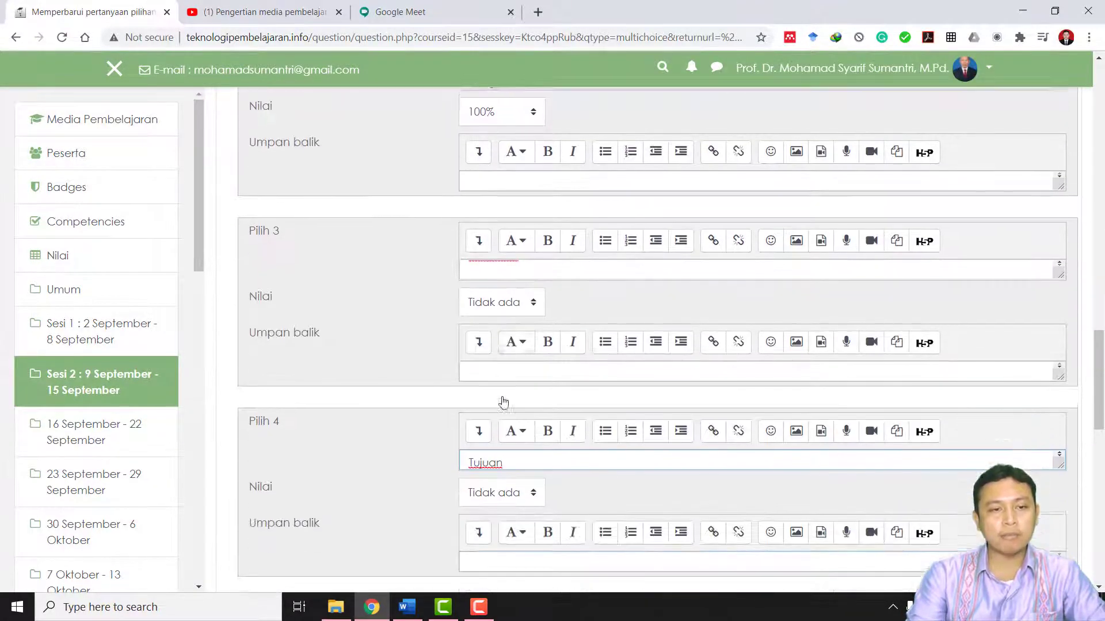
{"action": "left_click", "coordinate": [513, 448]}
{"action": "scroll", "coordinate": [518, 460], "scroll_direction": "down", "scroll_amount": 5}
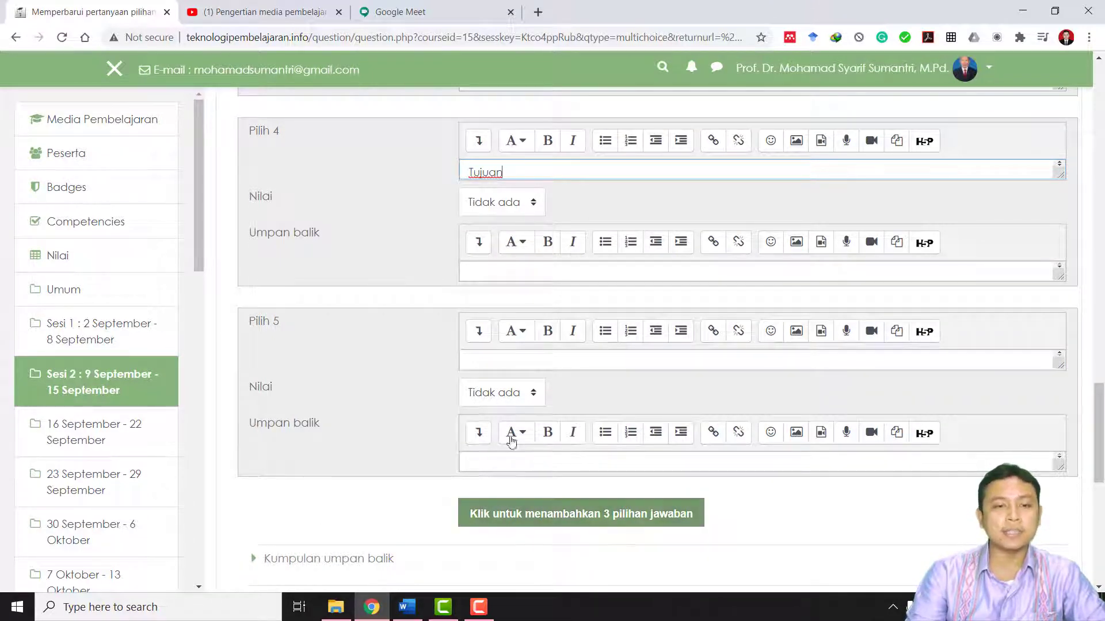
{"action": "left_click", "coordinate": [486, 365]}
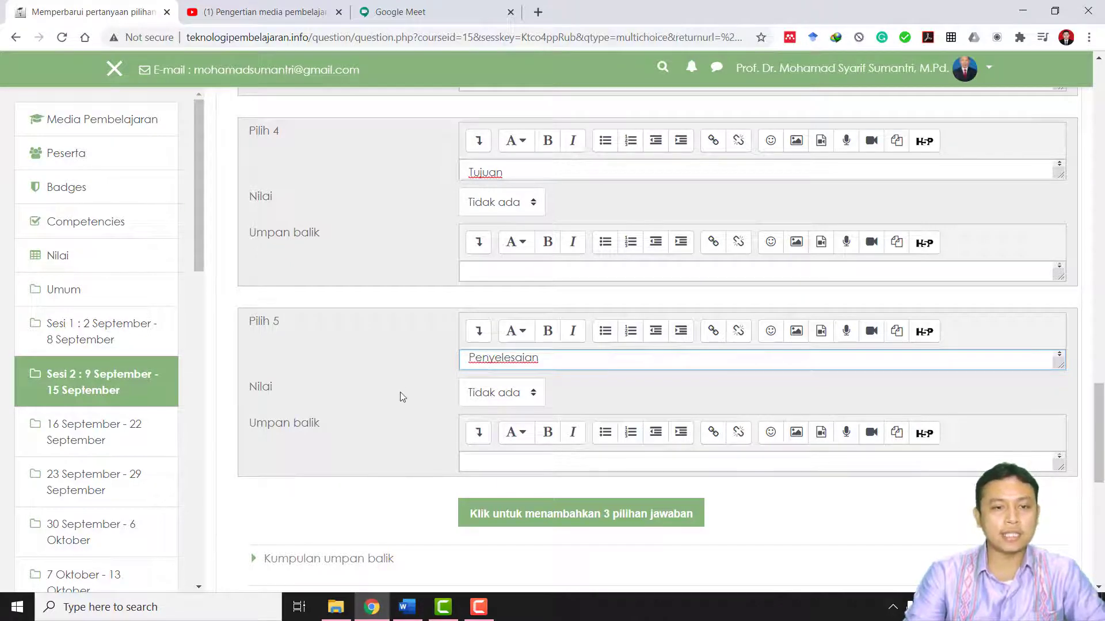
- Check the grade options of Pilih 2 and Pilih 1, keeping 100% for Pilih 2 and "Tidak ada" for Pilih 1
{"action": "scroll", "coordinate": [499, 427], "scroll_direction": "up", "scroll_amount": 4}
{"action": "scroll", "coordinate": [501, 427], "scroll_direction": "up", "scroll_amount": 7}
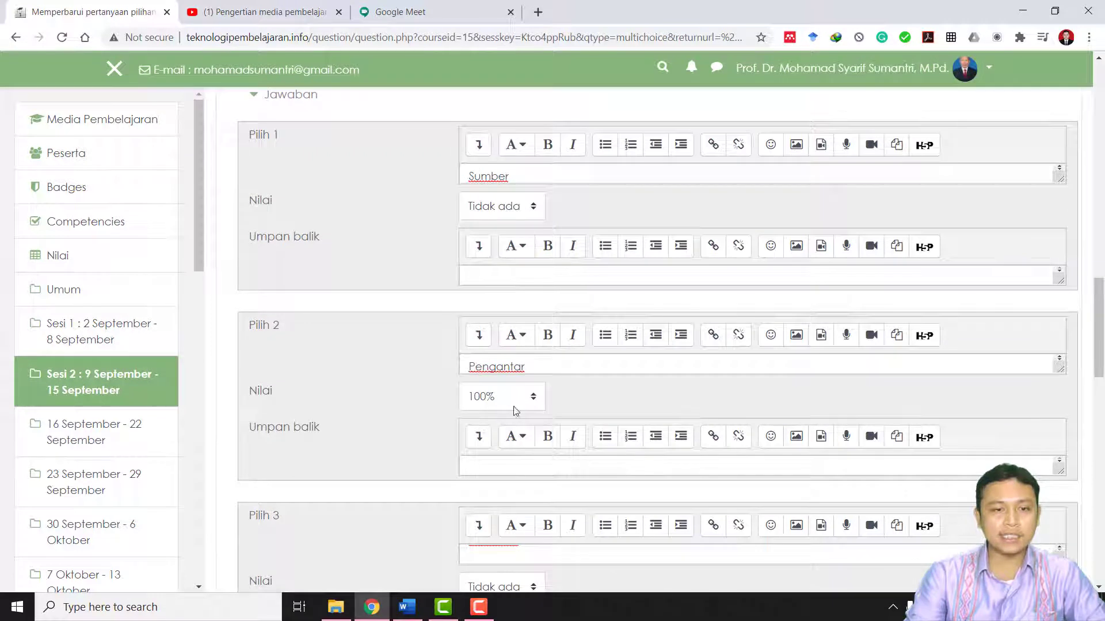
{"action": "left_click", "coordinate": [515, 409]}
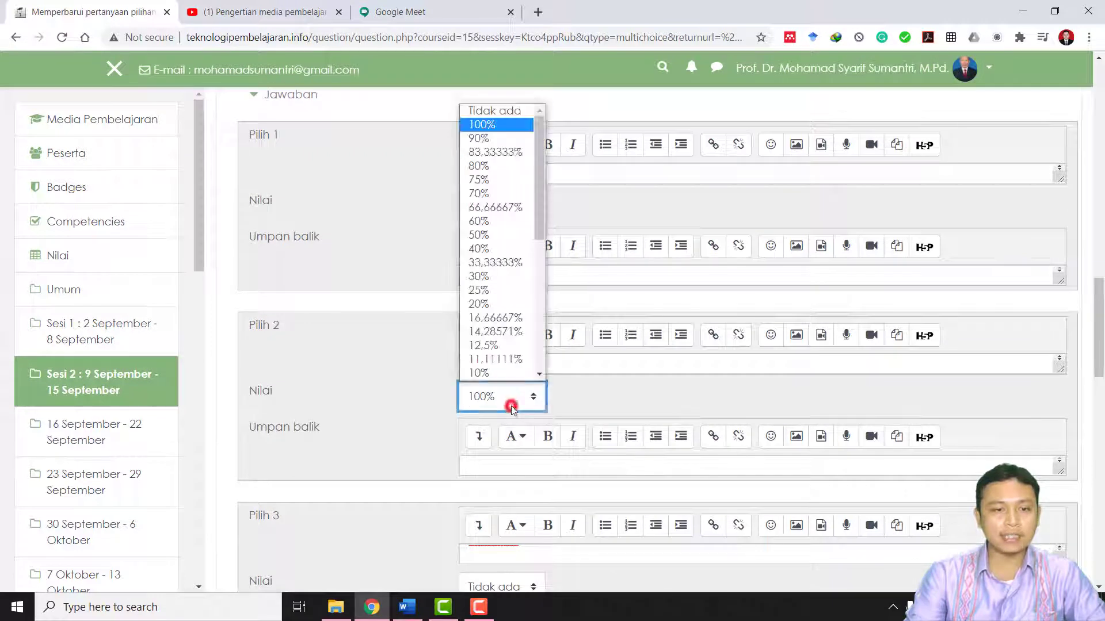
{"action": "scroll", "coordinate": [493, 217], "scroll_direction": "down", "scroll_amount": 1}
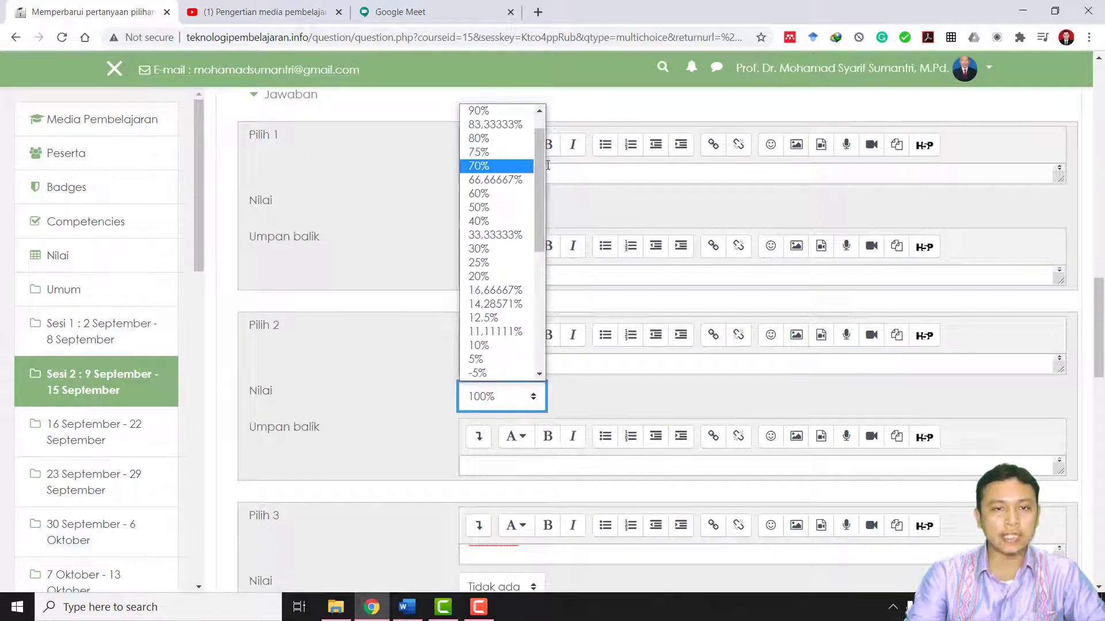
{"action": "scroll", "coordinate": [530, 167], "scroll_direction": "up", "scroll_amount": 1}
{"action": "left_click", "coordinate": [504, 125]}
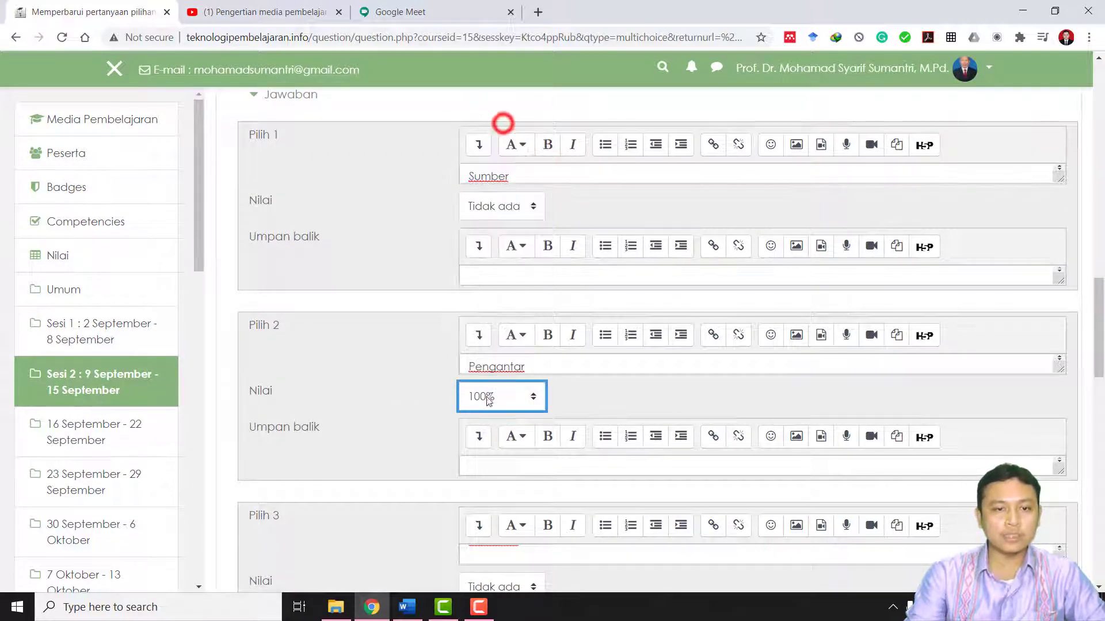
{"action": "left_click", "coordinate": [506, 212]}
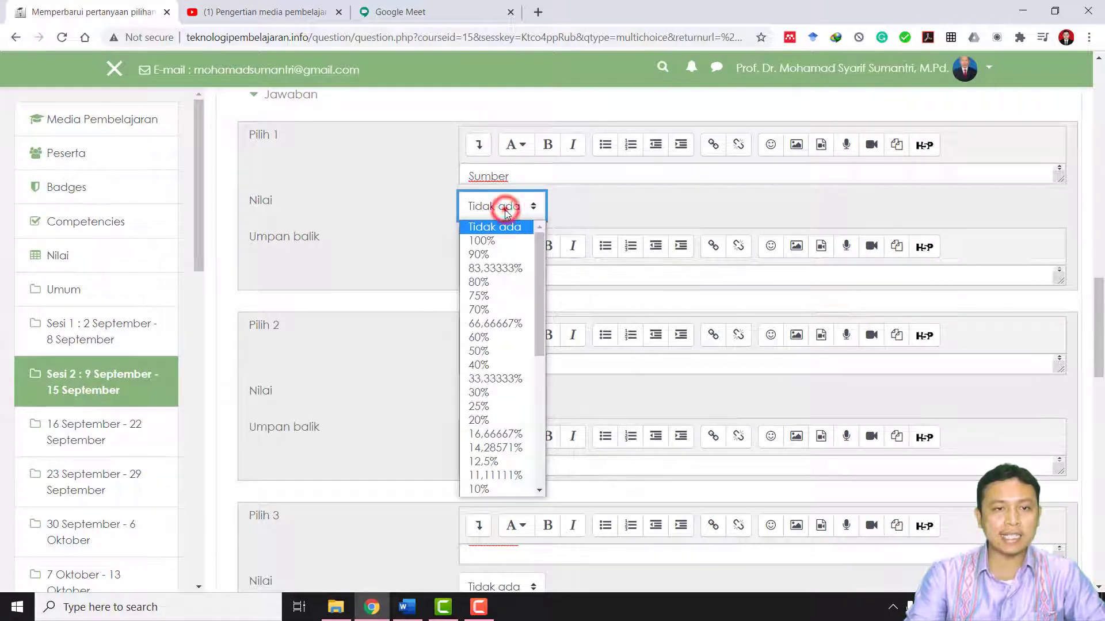
{"action": "left_click", "coordinate": [506, 210]}
{"action": "left_click", "coordinate": [375, 382]}
- Save the completed multiple-choice question to the quiz
{"action": "scroll", "coordinate": [501, 489], "scroll_direction": "down", "scroll_amount": 3}
{"action": "scroll", "coordinate": [500, 489], "scroll_direction": "down", "scroll_amount": 3}
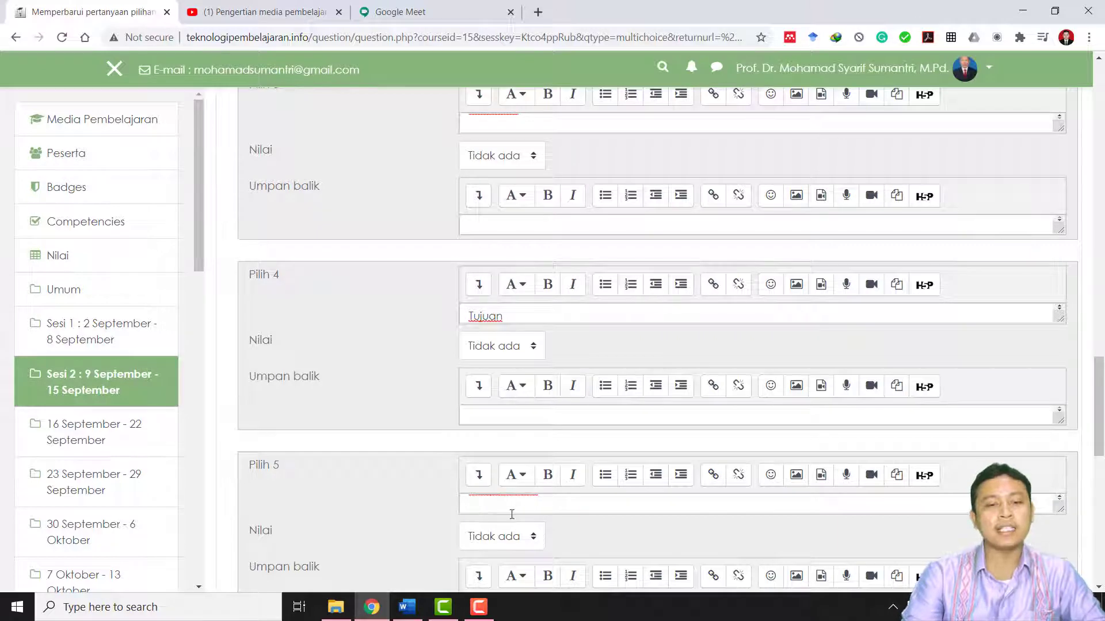
{"action": "scroll", "coordinate": [506, 512], "scroll_direction": "down", "scroll_amount": 7}
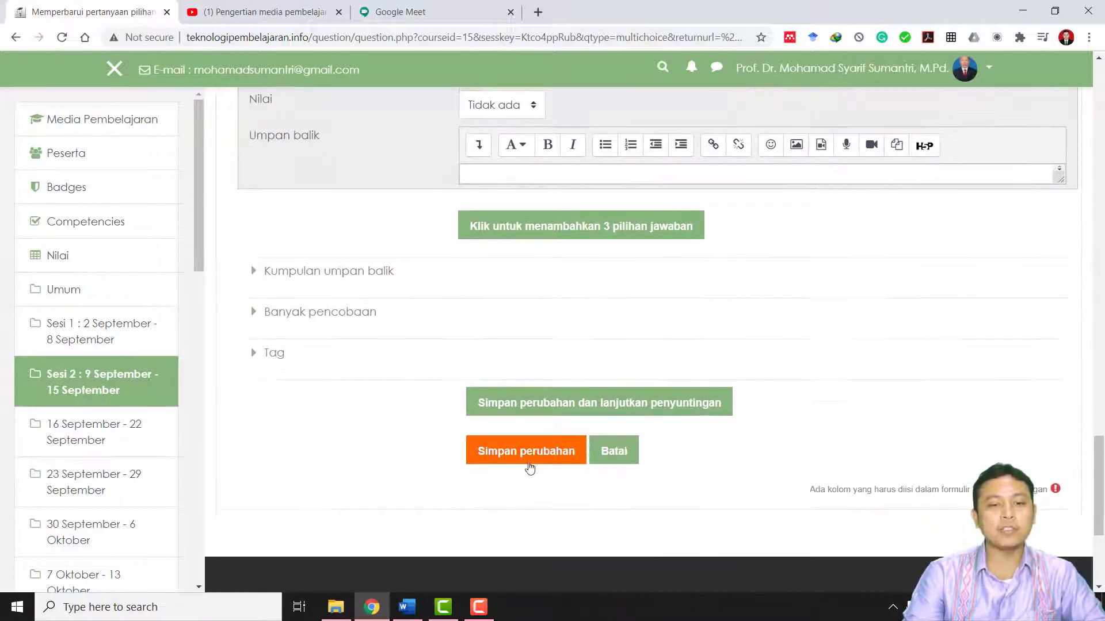
{"action": "left_click", "coordinate": [531, 460]}
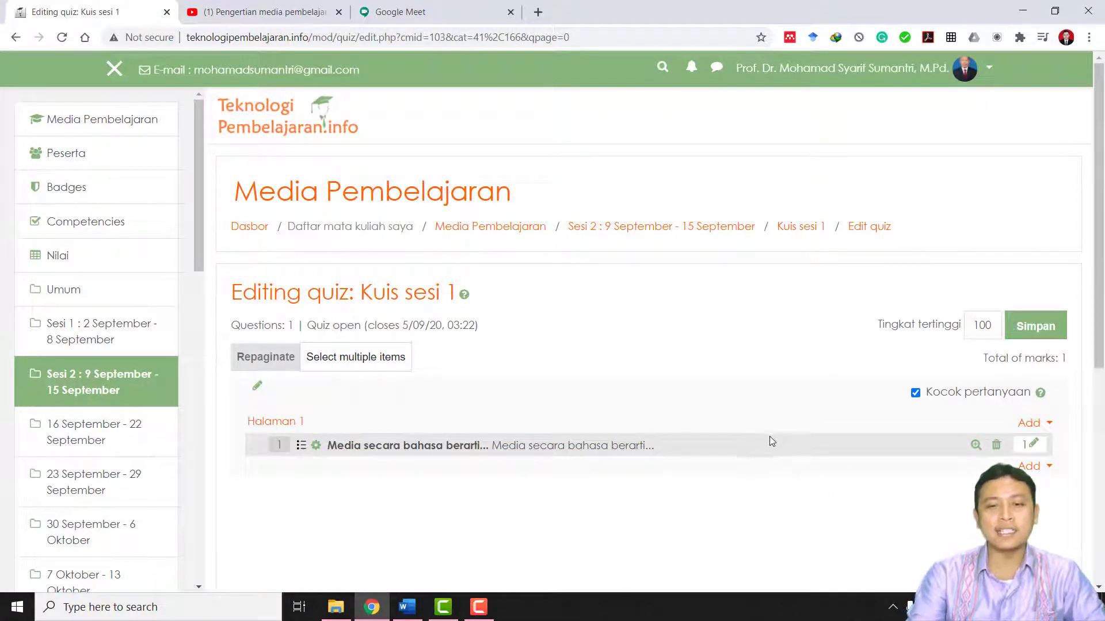
- Add a new question of type Essay to Kuis sesi 1 below the multiple-choice question
{"action": "left_click", "coordinate": [1030, 466]}
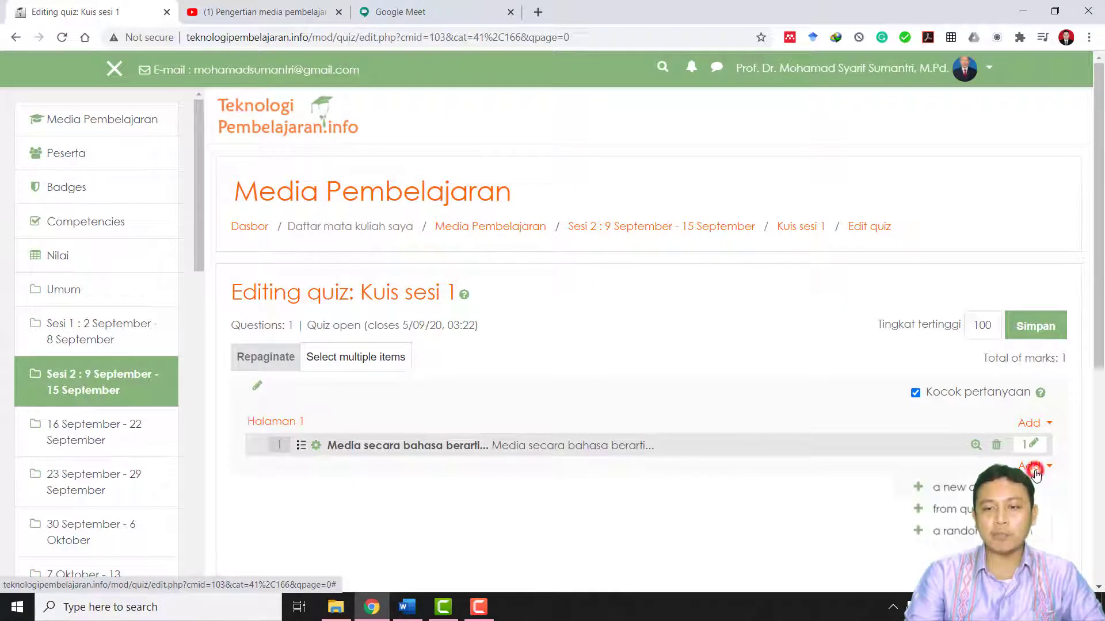
{"action": "left_click", "coordinate": [963, 489]}
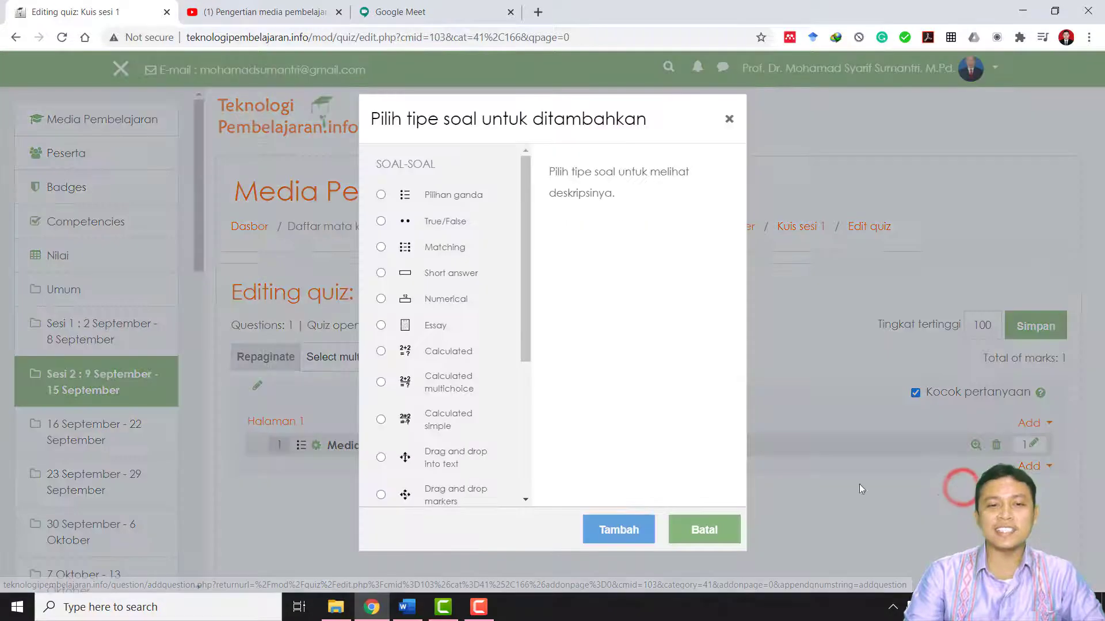
{"action": "left_click", "coordinate": [411, 328]}
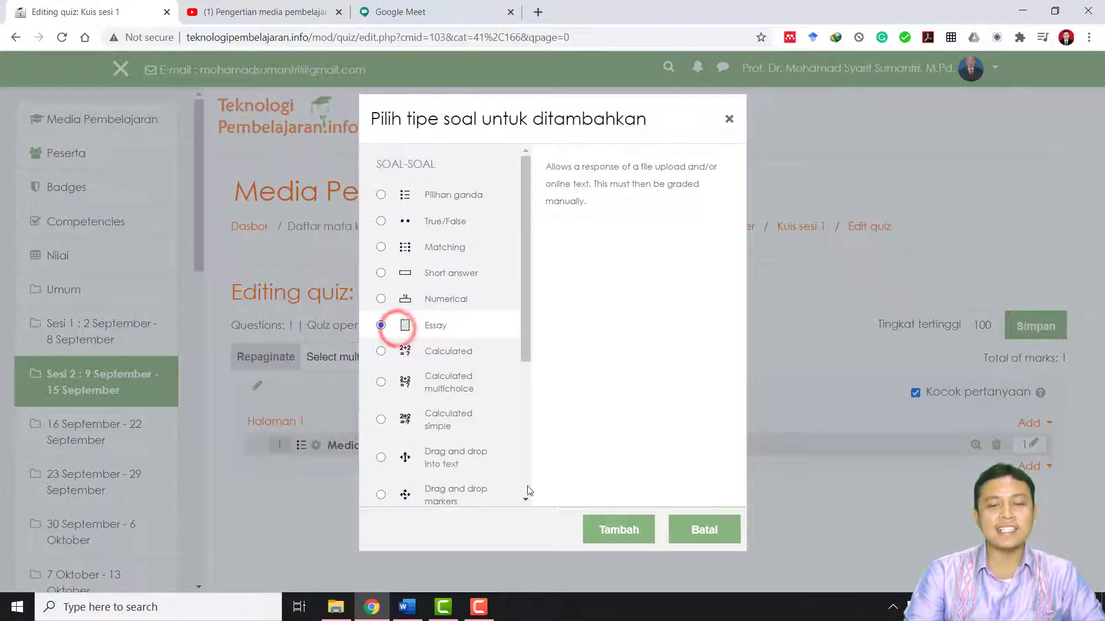
{"action": "left_click", "coordinate": [637, 529]}
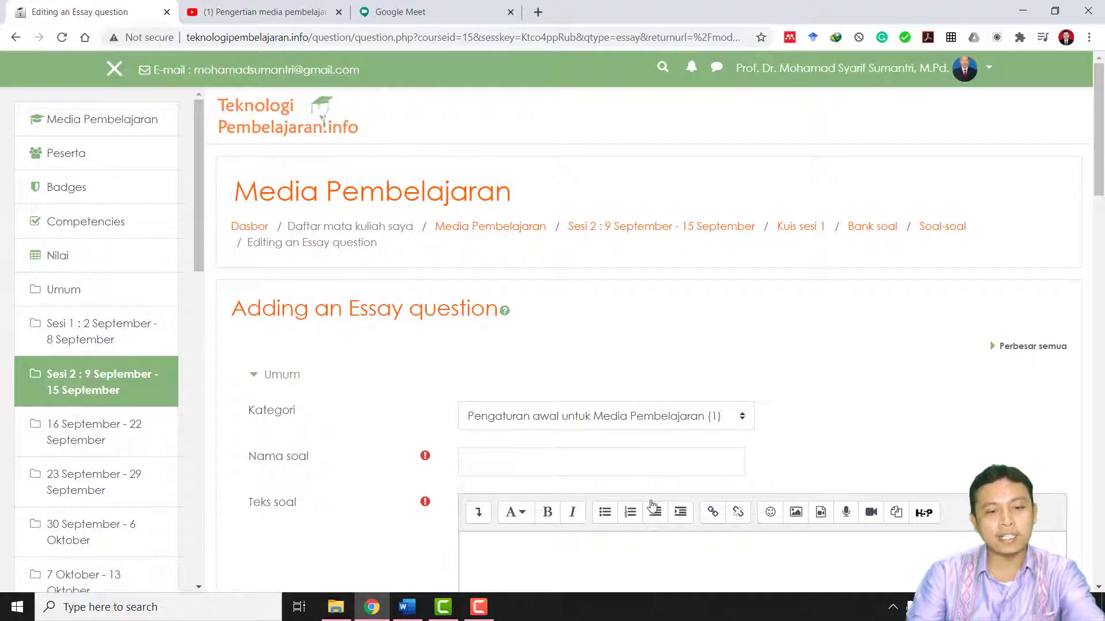
- Name the essay question "Jelaskan urgensi penggunaan media pembelajaran?"
{"action": "left_click", "coordinate": [608, 466]}
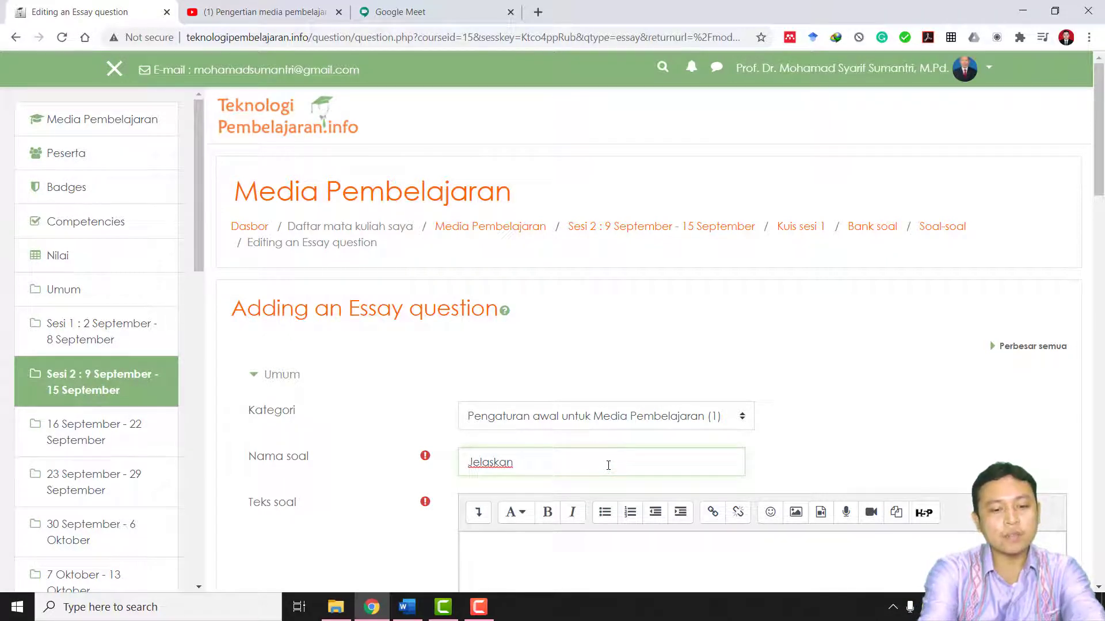
{"action": "type", "text": "Jelaskan urgensi penggun"}
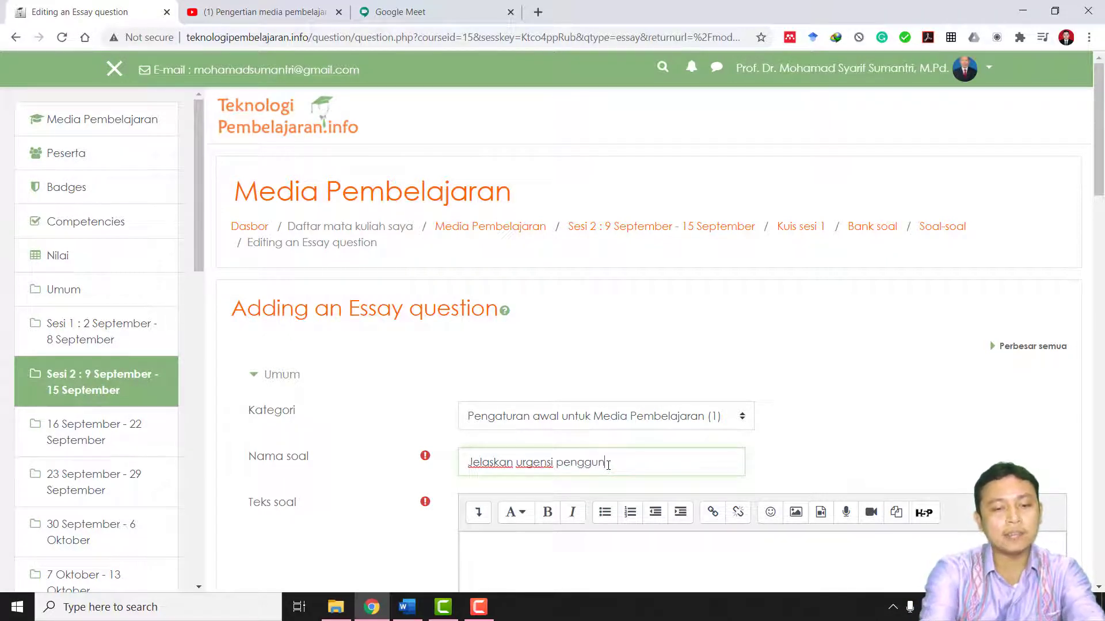
{"action": "type", "text": "aan media pembelaj"}
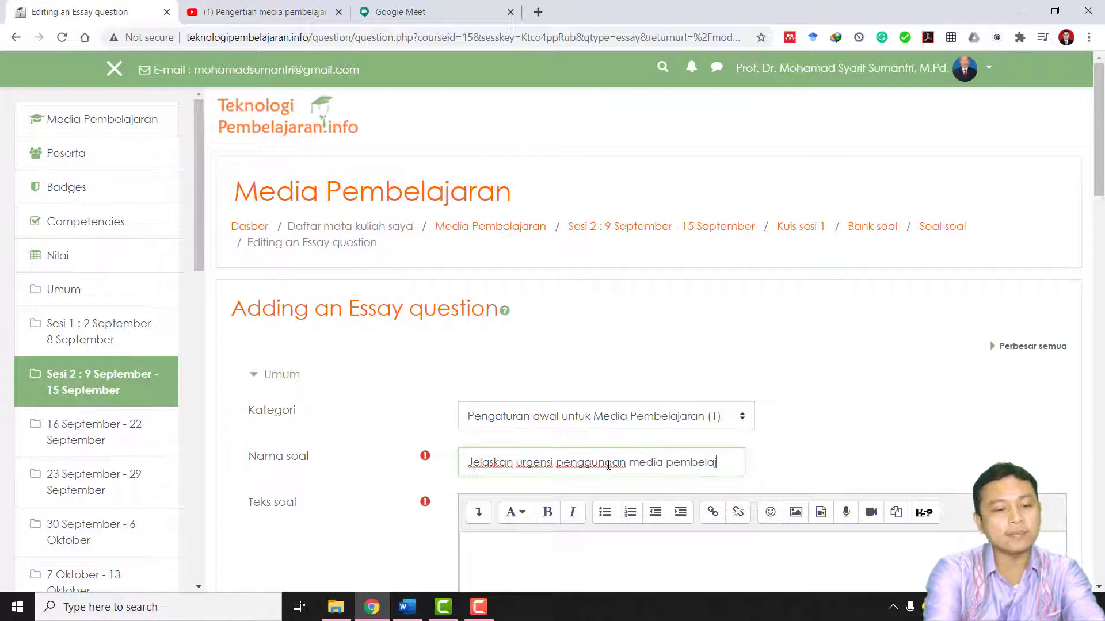
{"action": "type", "text": "aran?"}
- Copy the essay question's name "Jelaskan urgensi penggunaan media pembelajaran?" into its question text (Teks soal)
{"action": "key", "text": "ctrl+a"}
{"action": "key", "text": "ctrl+c"}
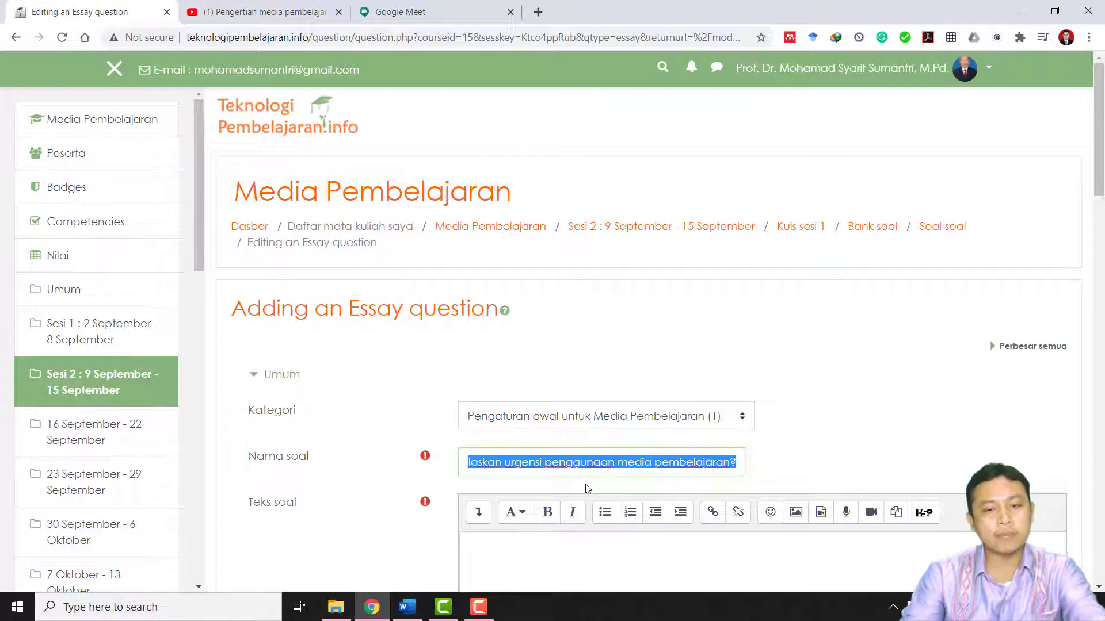
{"action": "left_click", "coordinate": [522, 561]}
{"action": "key", "text": "ctrl+v"}
- Save the essay question to the quiz, leaving its response options and grader information at their defaults
{"action": "scroll", "coordinate": [555, 498], "scroll_direction": "down", "scroll_amount": 4}
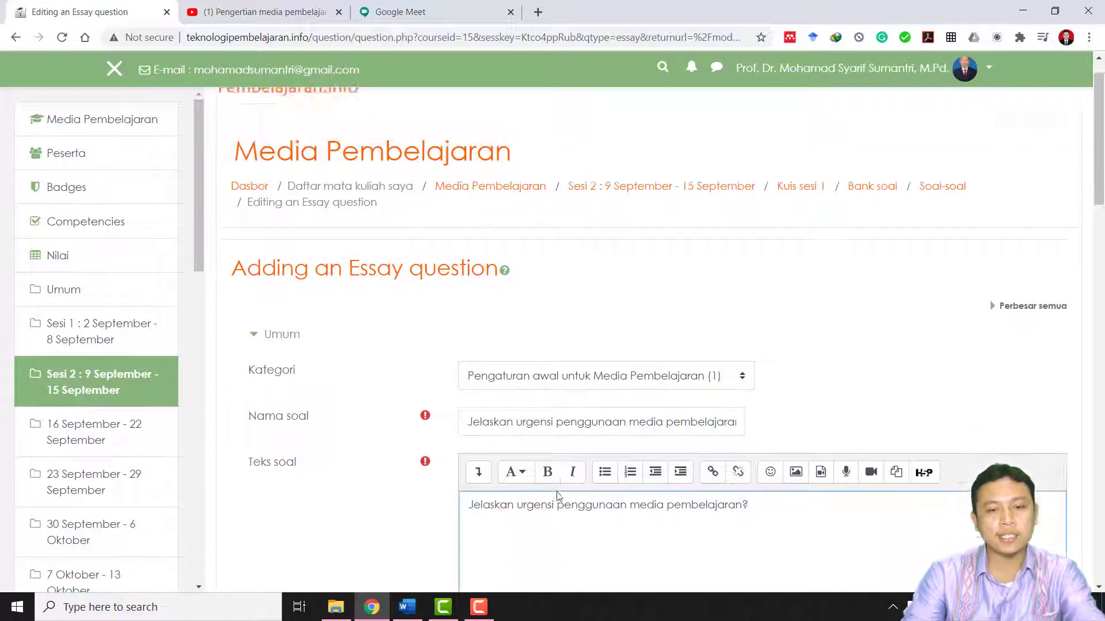
{"action": "scroll", "coordinate": [614, 403], "scroll_direction": "down", "scroll_amount": 10}
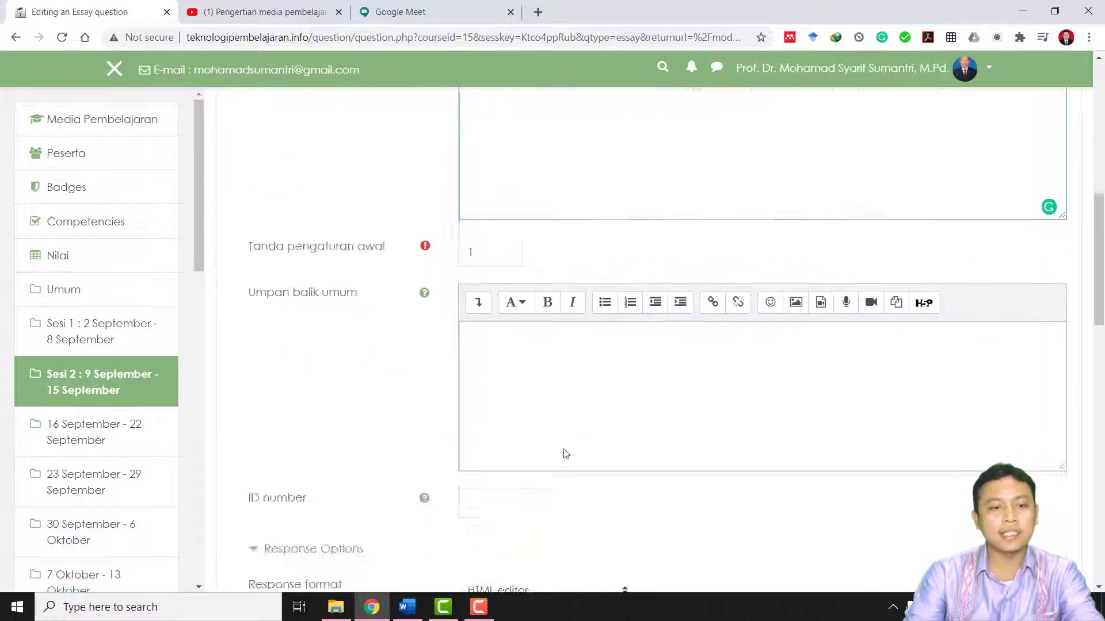
{"action": "scroll", "coordinate": [553, 470], "scroll_direction": "down", "scroll_amount": 4}
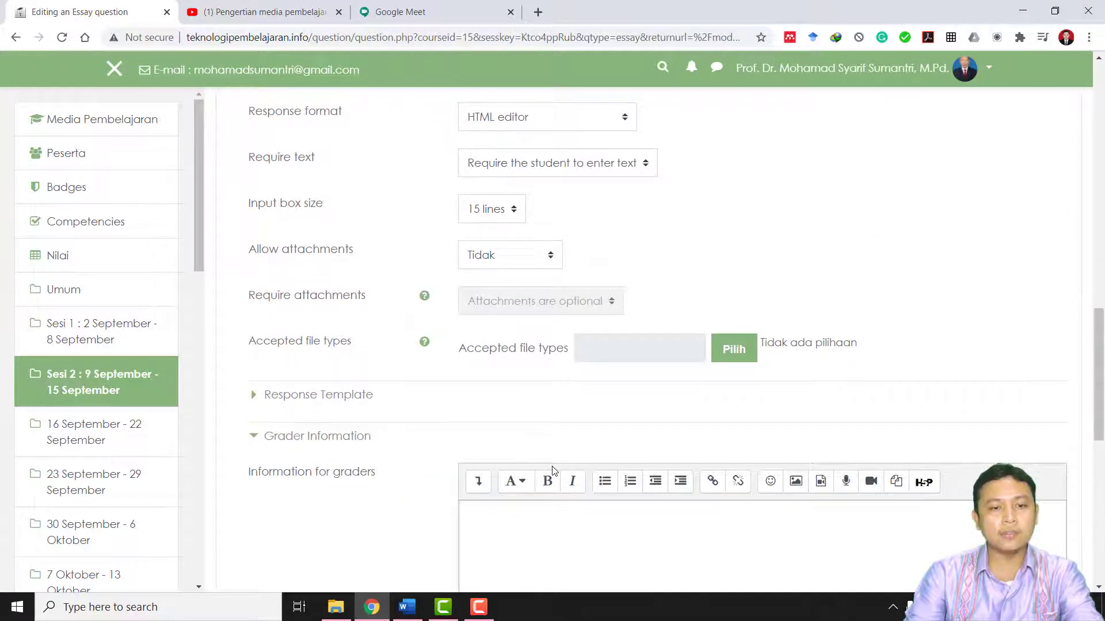
{"action": "scroll", "coordinate": [546, 480], "scroll_direction": "down", "scroll_amount": 5}
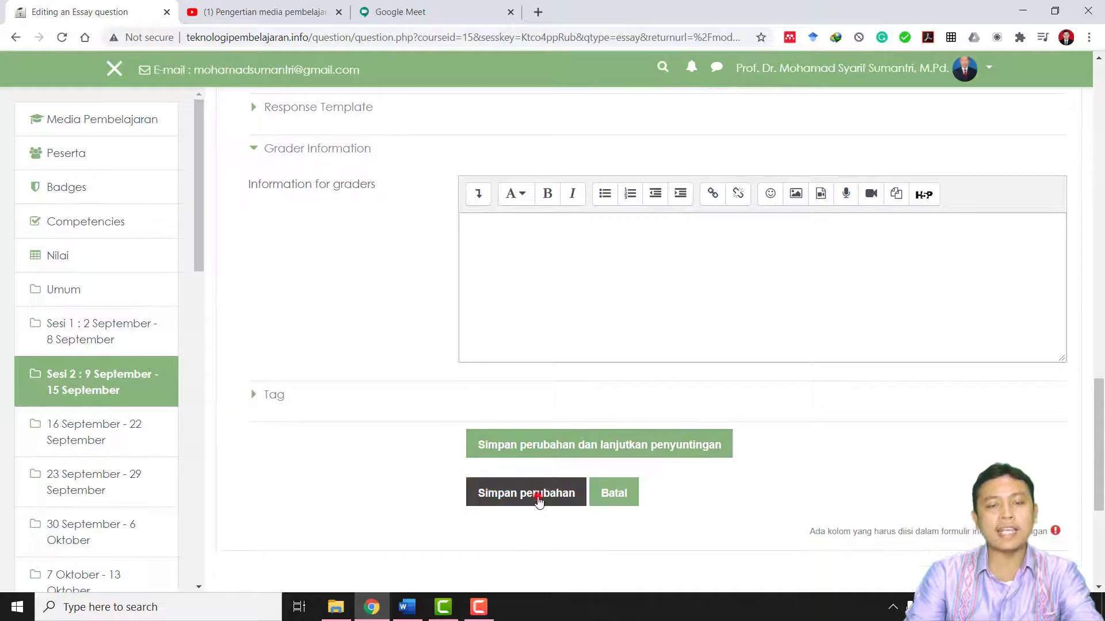
{"action": "left_click", "coordinate": [538, 498]}
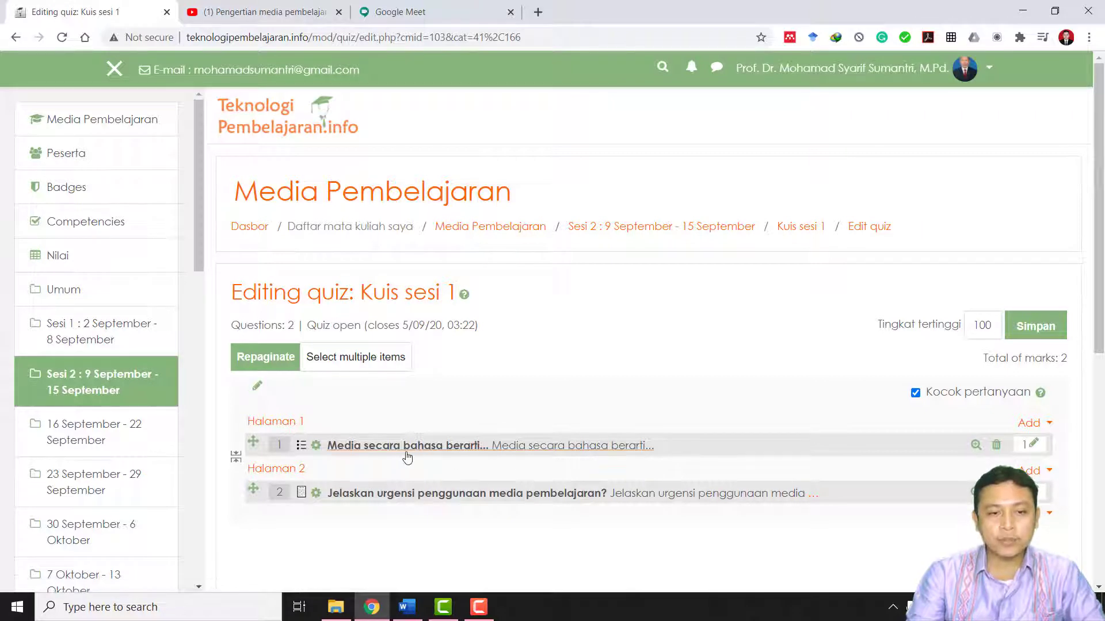
- Set the maximum mark to 30 for the multiple-choice question and 70 for the essay question, and check the total of marks
{"action": "left_click", "coordinate": [1034, 448]}
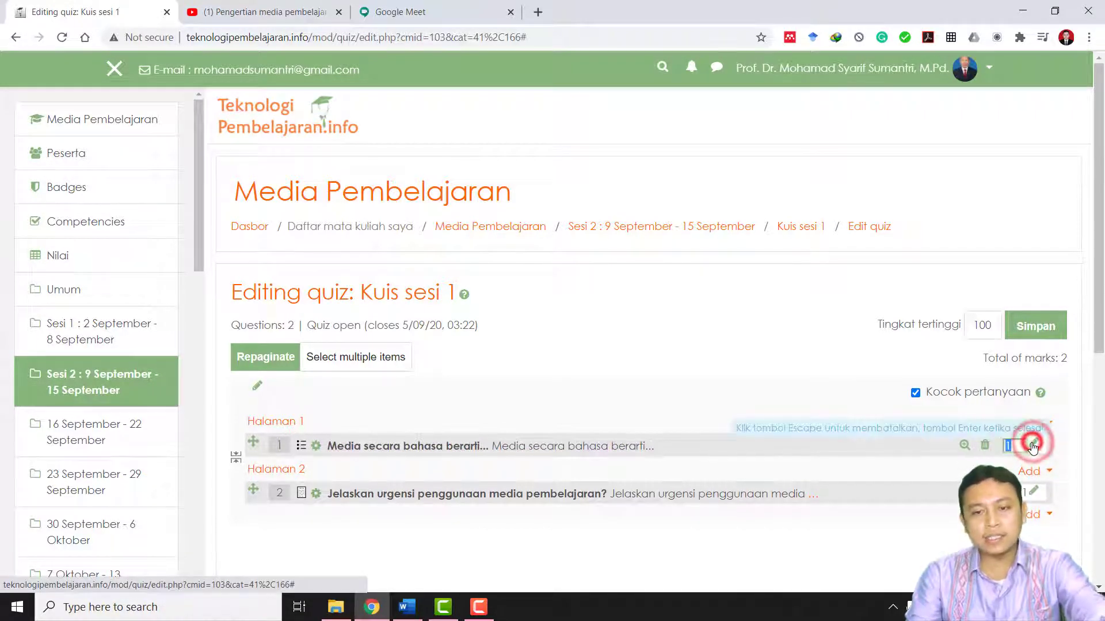
{"action": "key", "text": "Return"}
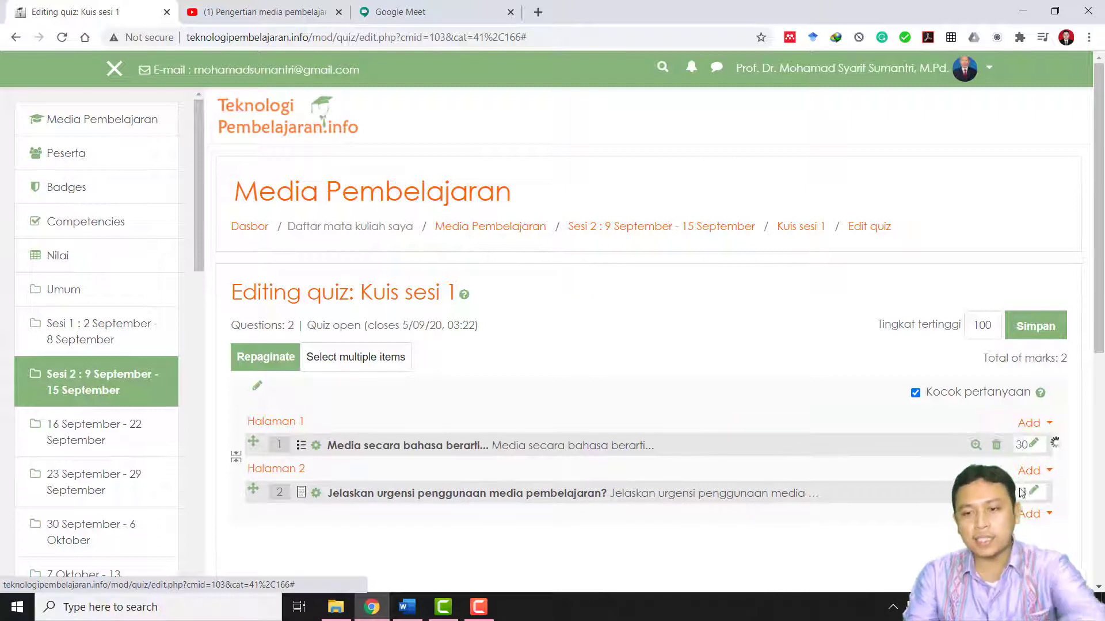
{"action": "left_click", "coordinate": [1037, 498]}
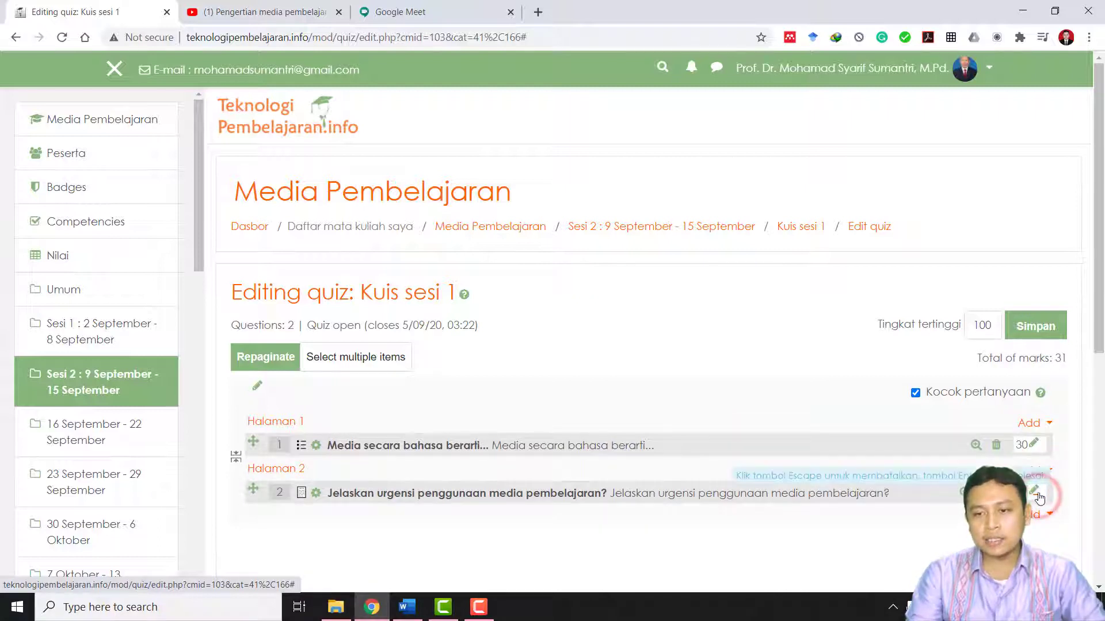
{"action": "left_click", "coordinate": [1051, 490]}
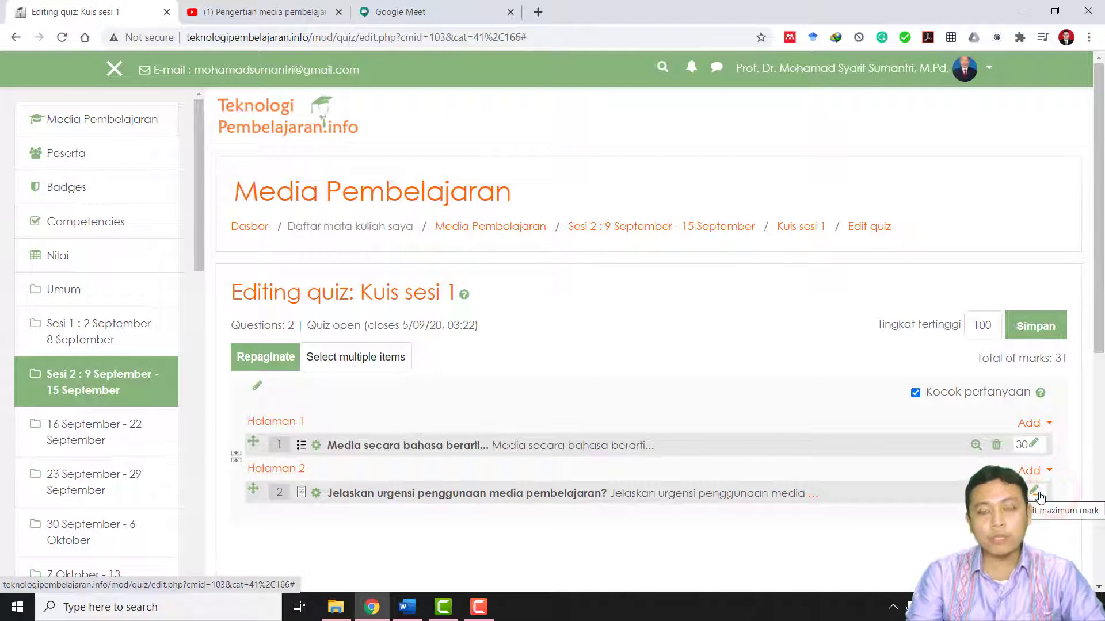
{"action": "left_click", "coordinate": [1037, 496]}
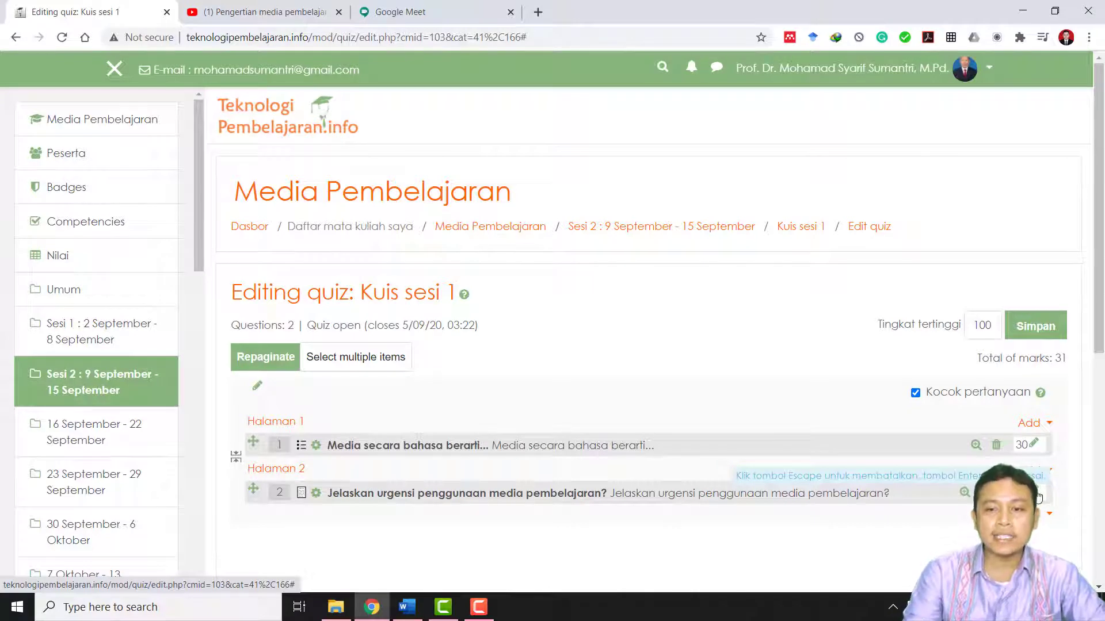
{"action": "left_click", "coordinate": [941, 549]}
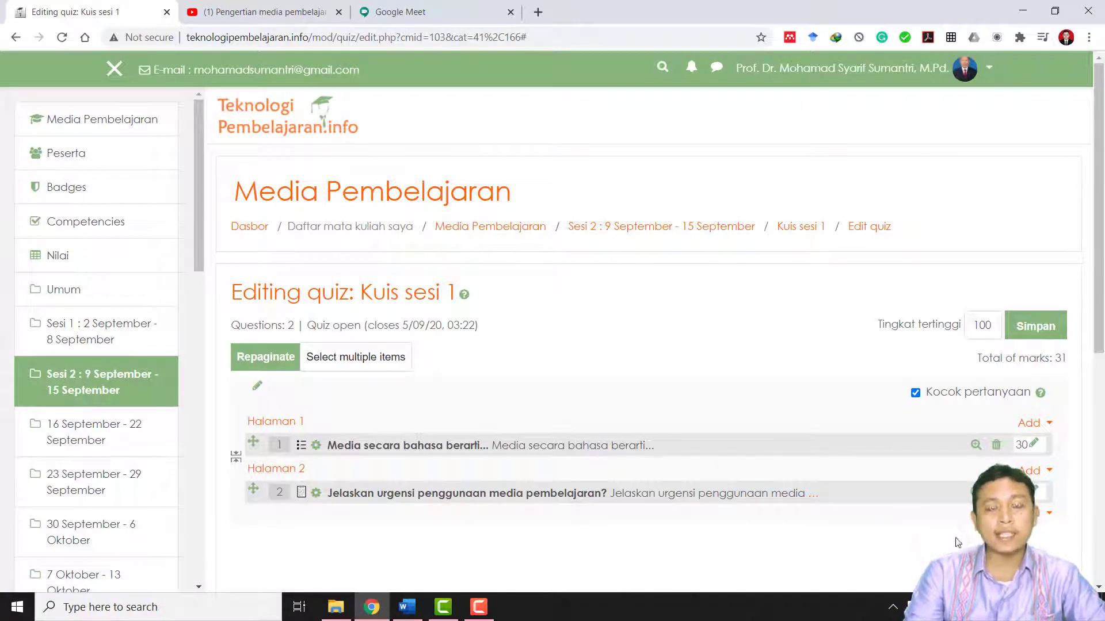
{"action": "left_click", "coordinate": [1033, 495]}
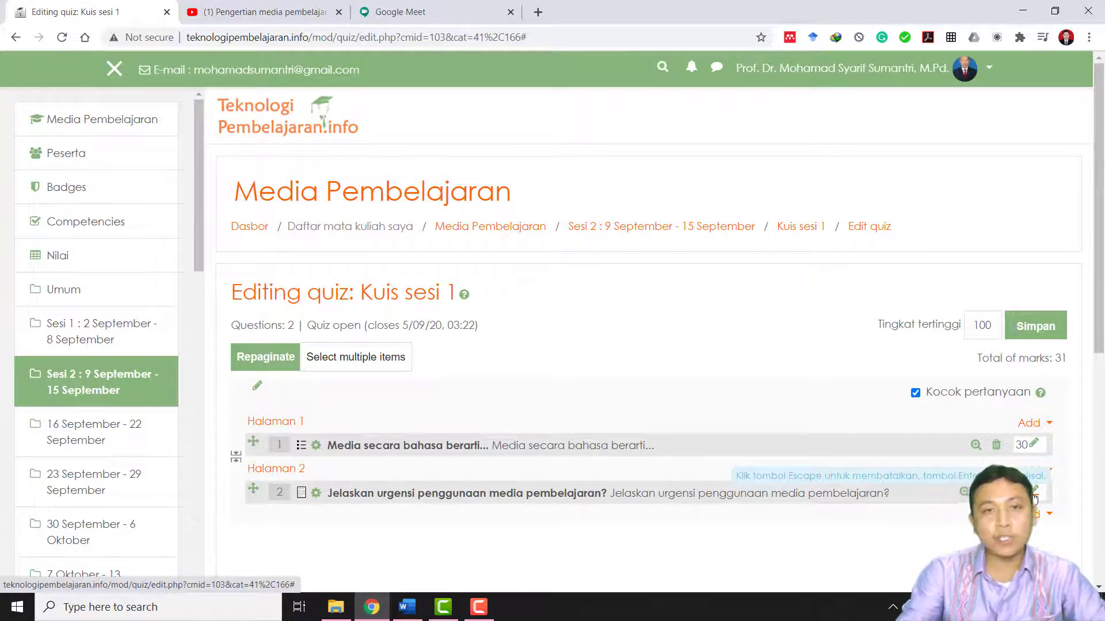
{"action": "key", "text": "Return"}
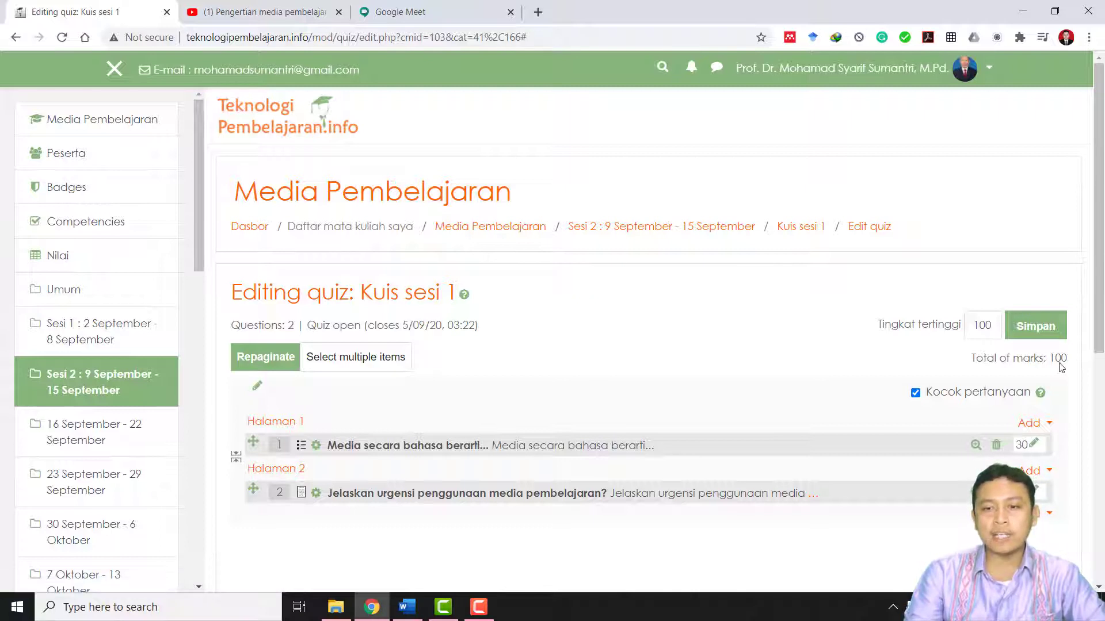
{"action": "left_click_drag", "start_coordinate": [1049, 358], "coordinate": [1069, 359]}
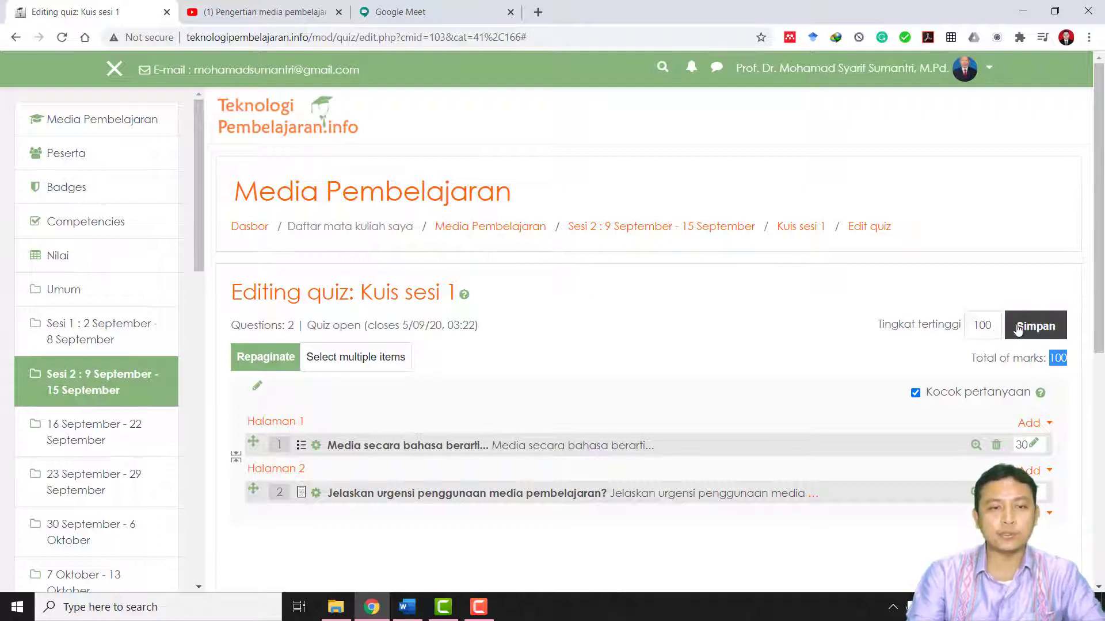
{"action": "scroll", "coordinate": [768, 420], "scroll_direction": "down", "scroll_amount": 1}
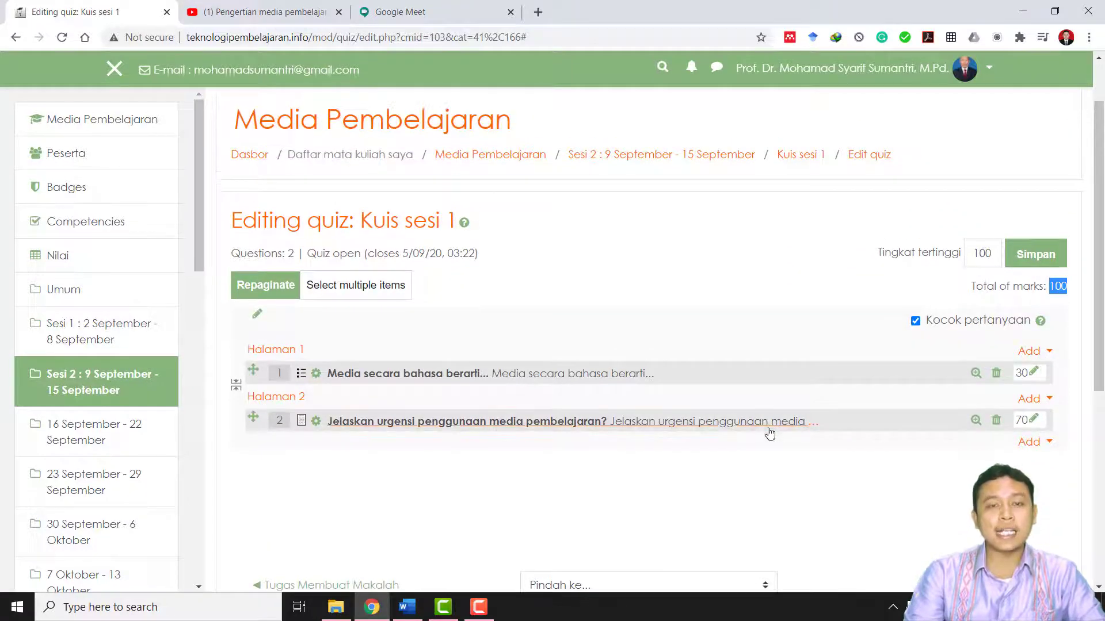
{"action": "scroll", "coordinate": [770, 433], "scroll_direction": "up", "scroll_amount": 1}
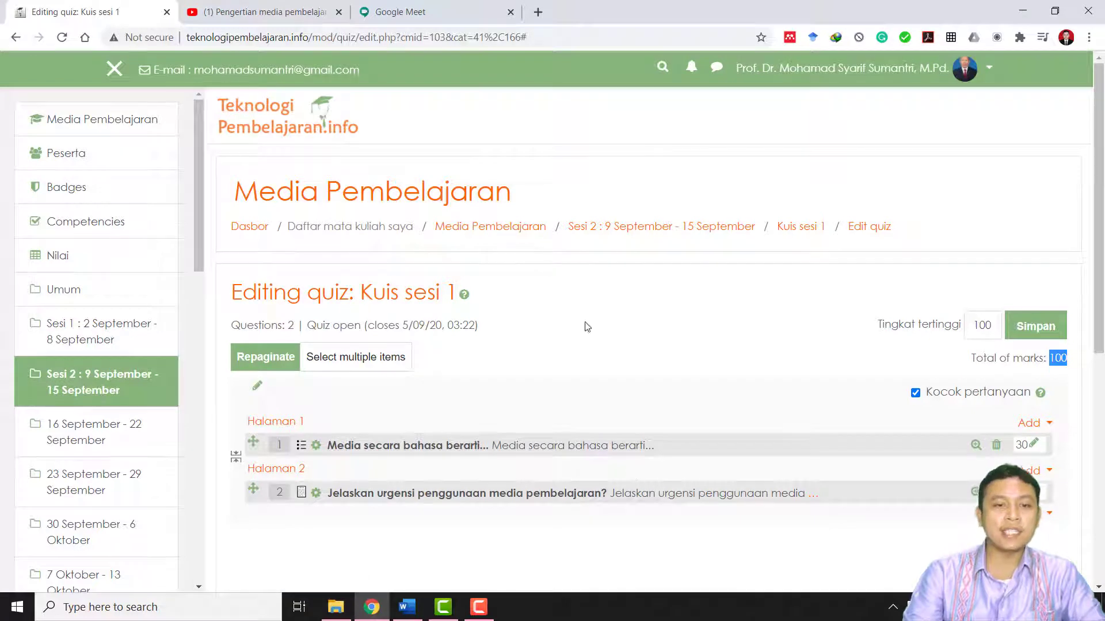
- Return to the Media Pembelajaran course page and check the quiz listed under Sesi 2
{"action": "left_click", "coordinate": [525, 227]}
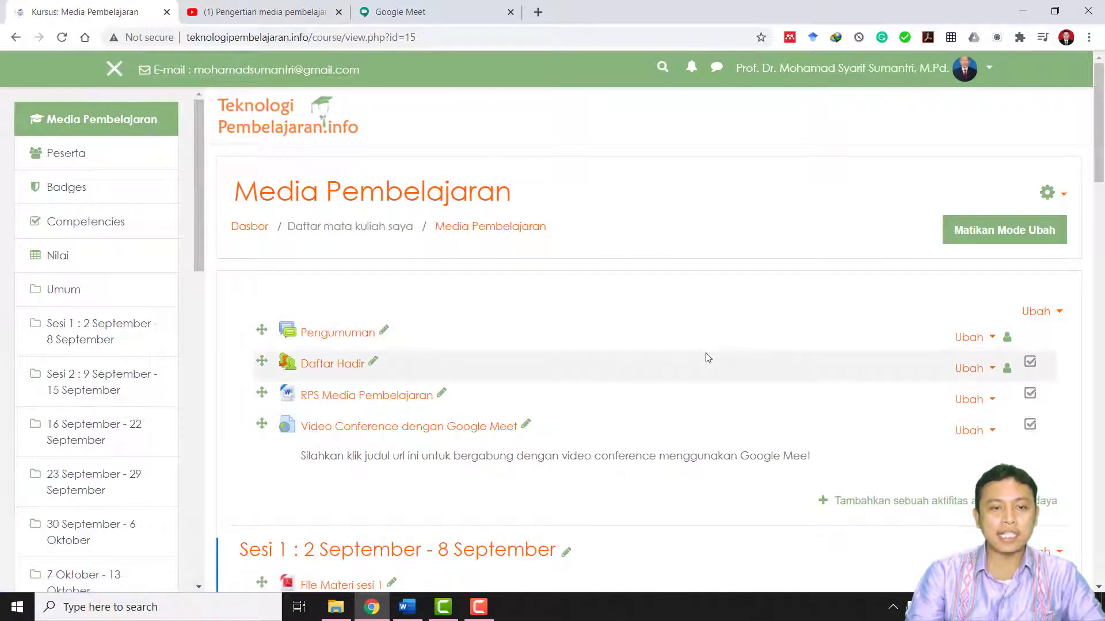
{"action": "scroll", "coordinate": [707, 358], "scroll_direction": "down", "scroll_amount": 5}
{"action": "scroll", "coordinate": [708, 361], "scroll_direction": "down", "scroll_amount": 1}
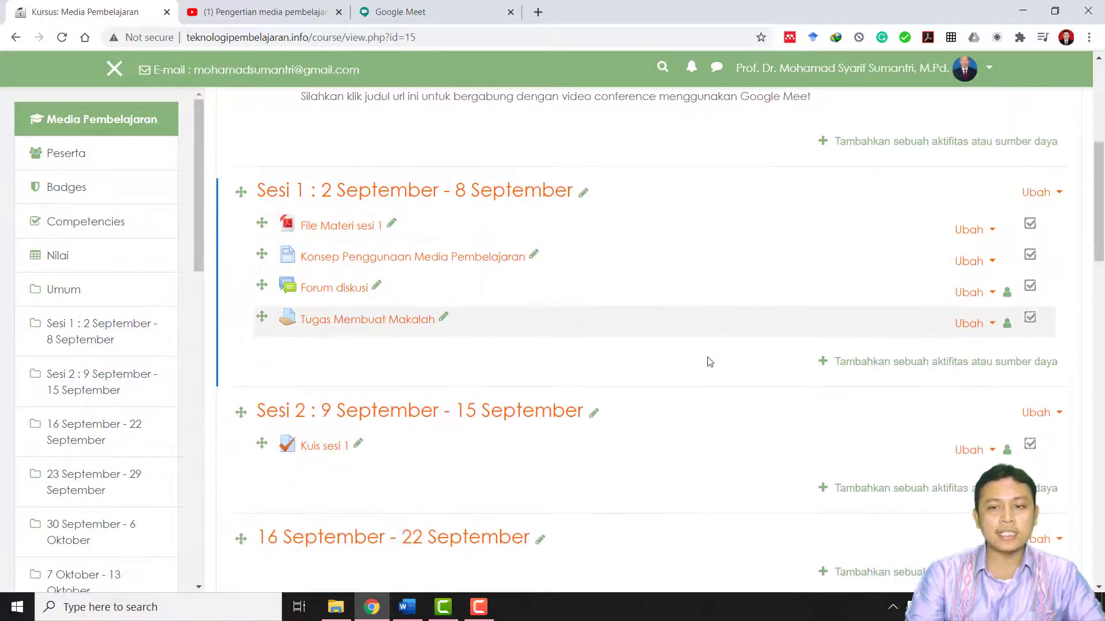
{"action": "scroll", "coordinate": [708, 362], "scroll_direction": "up", "scroll_amount": 6}
- Switch the account's role in the course to Mahasiswa
{"action": "left_click", "coordinate": [978, 76]}
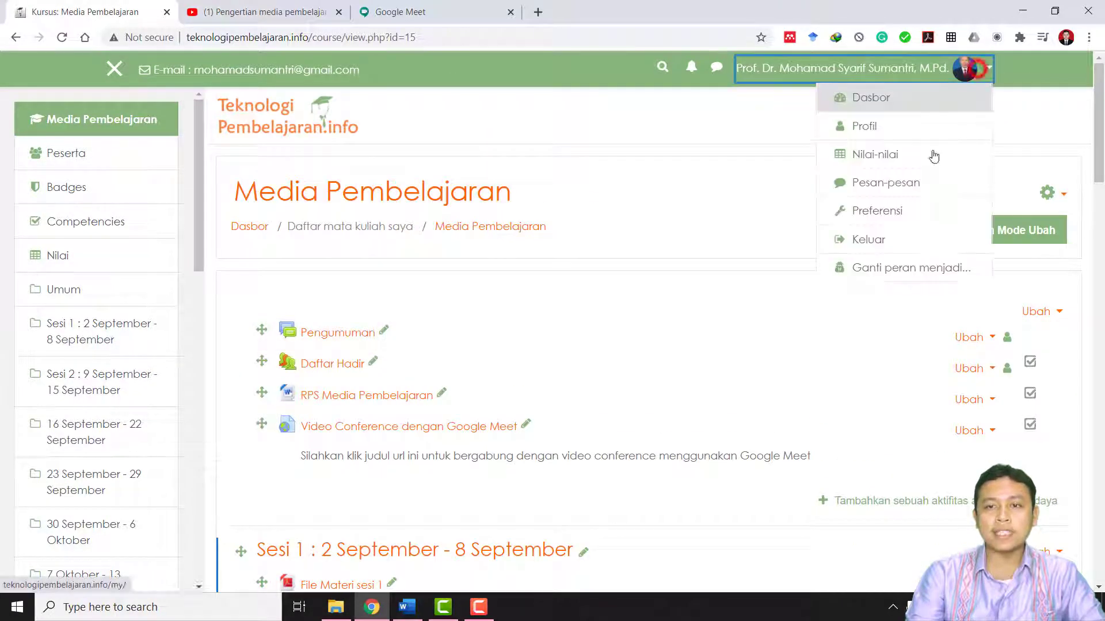
{"action": "left_click", "coordinate": [869, 268]}
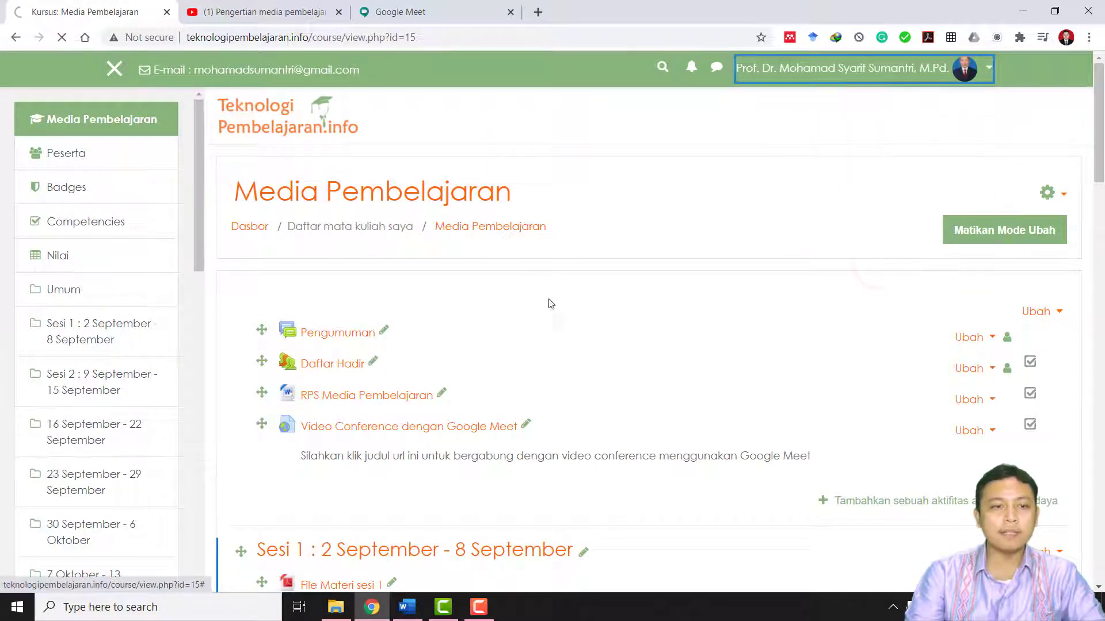
{"action": "scroll", "coordinate": [291, 461], "scroll_direction": "down", "scroll_amount": 1}
{"action": "left_click", "coordinate": [277, 459]}
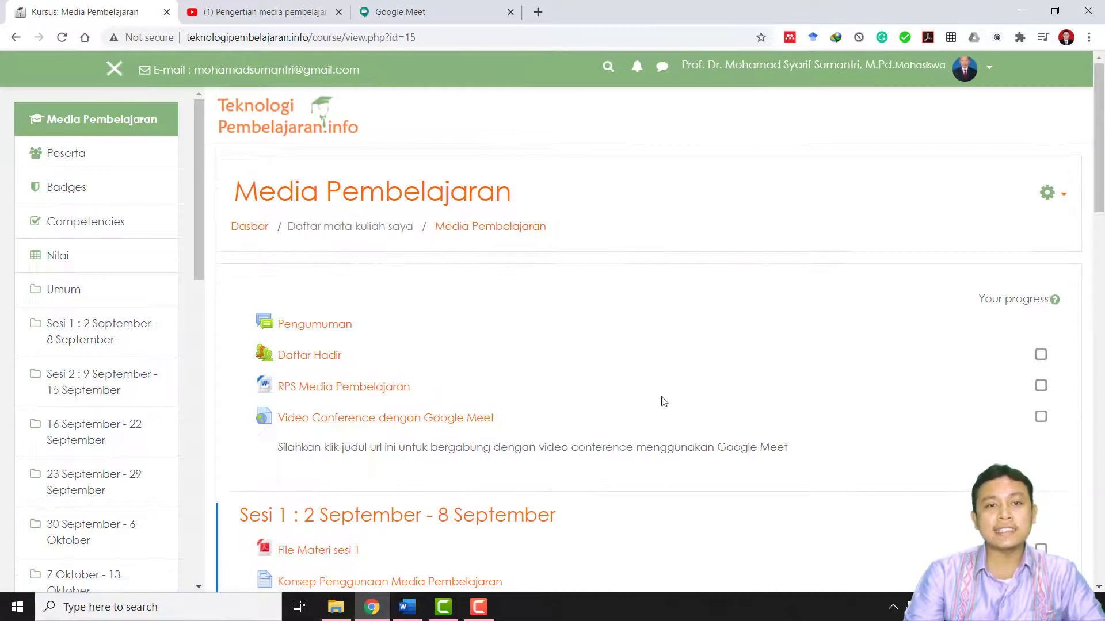
- Open Kuis sesi 1 from Sesi 2 and review its closing date, time limit and grading method
{"action": "scroll", "coordinate": [645, 426], "scroll_direction": "down", "scroll_amount": 1}
{"action": "scroll", "coordinate": [946, 223], "scroll_direction": "up", "scroll_amount": 1}
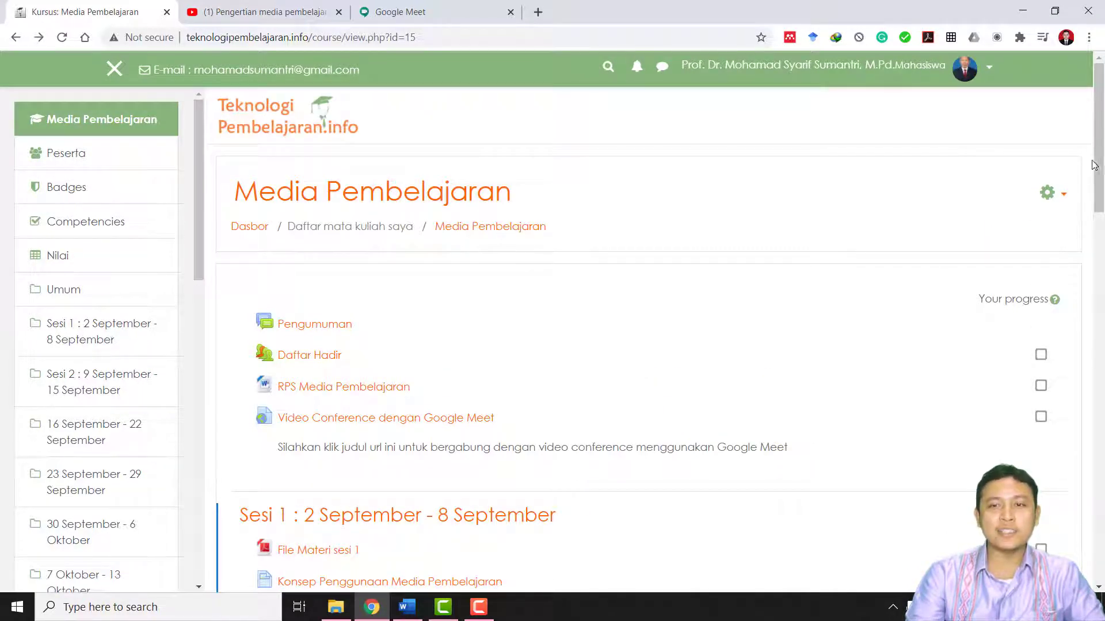
{"action": "left_click_drag", "start_coordinate": [1094, 165], "coordinate": [1096, 225]}
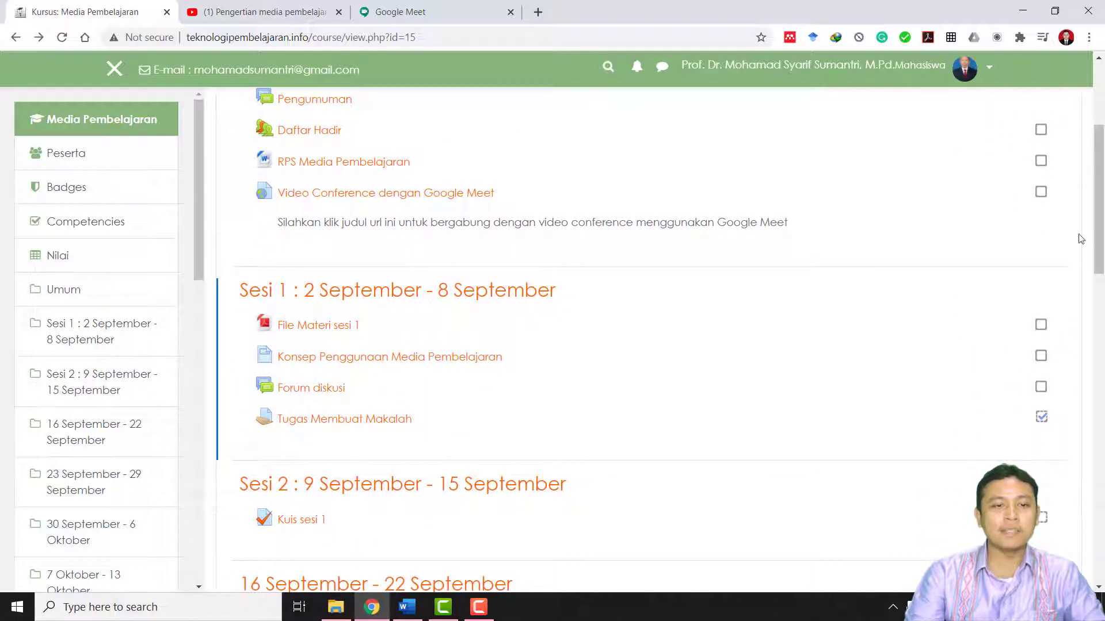
{"action": "left_click", "coordinate": [294, 520]}
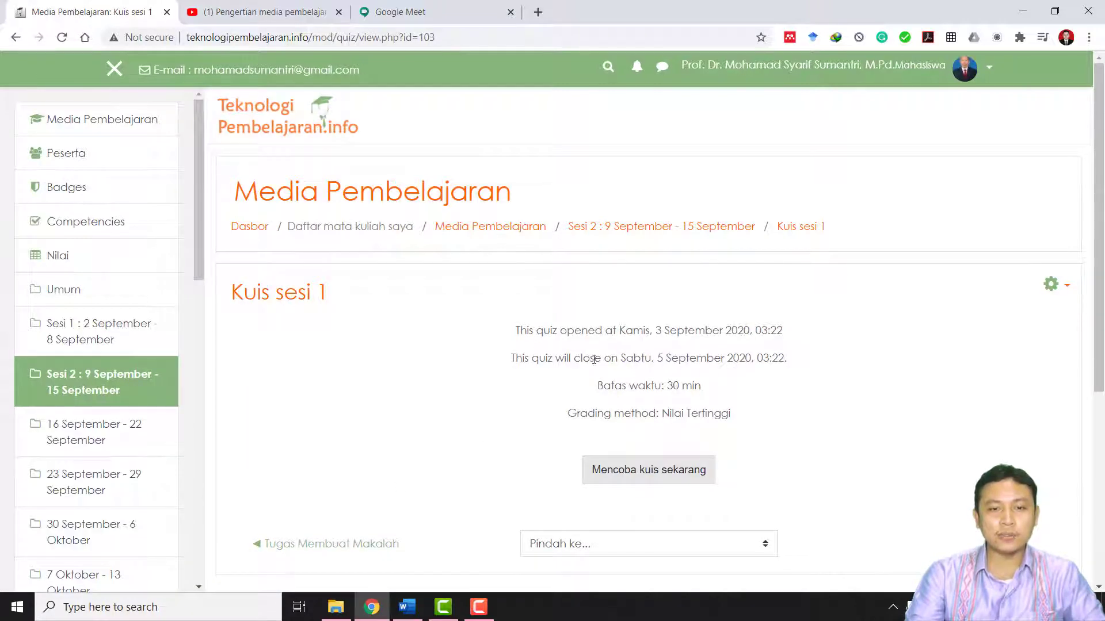
{"action": "left_click_drag", "start_coordinate": [550, 359], "coordinate": [797, 358]}
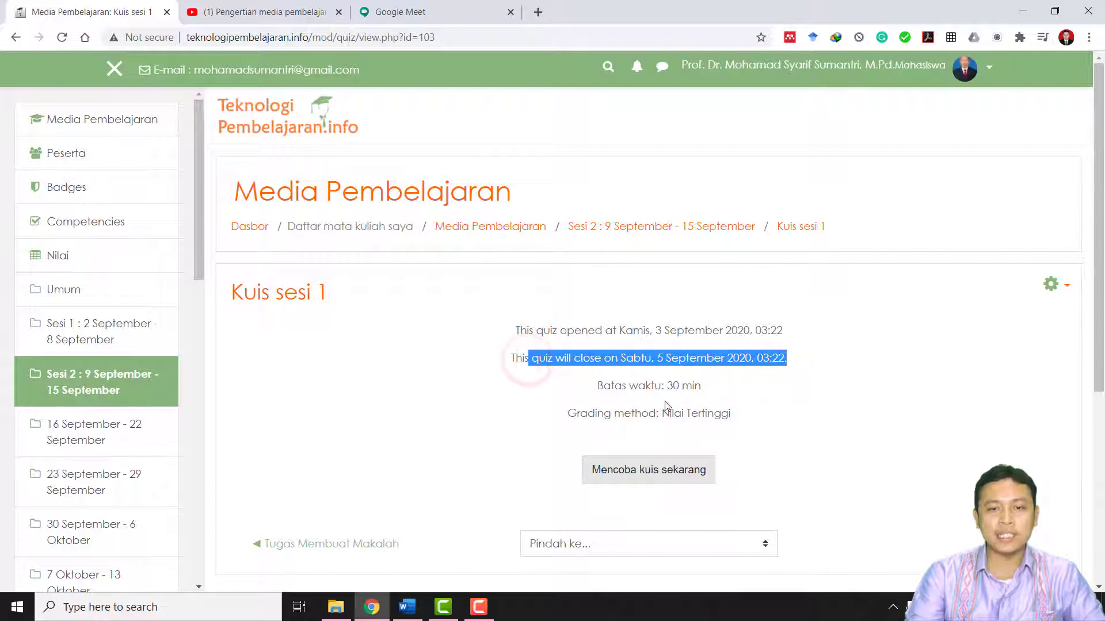
{"action": "left_click_drag", "start_coordinate": [599, 385], "coordinate": [710, 391]}
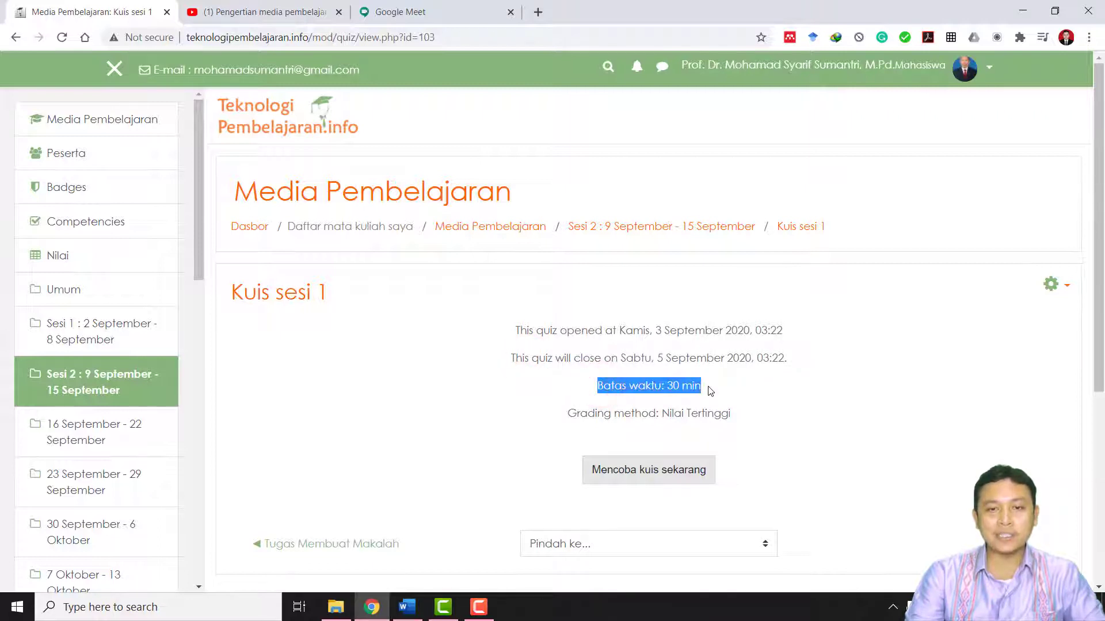
{"action": "left_click_drag", "start_coordinate": [630, 413], "coordinate": [739, 414]}
{"action": "left_click", "coordinate": [744, 426]}
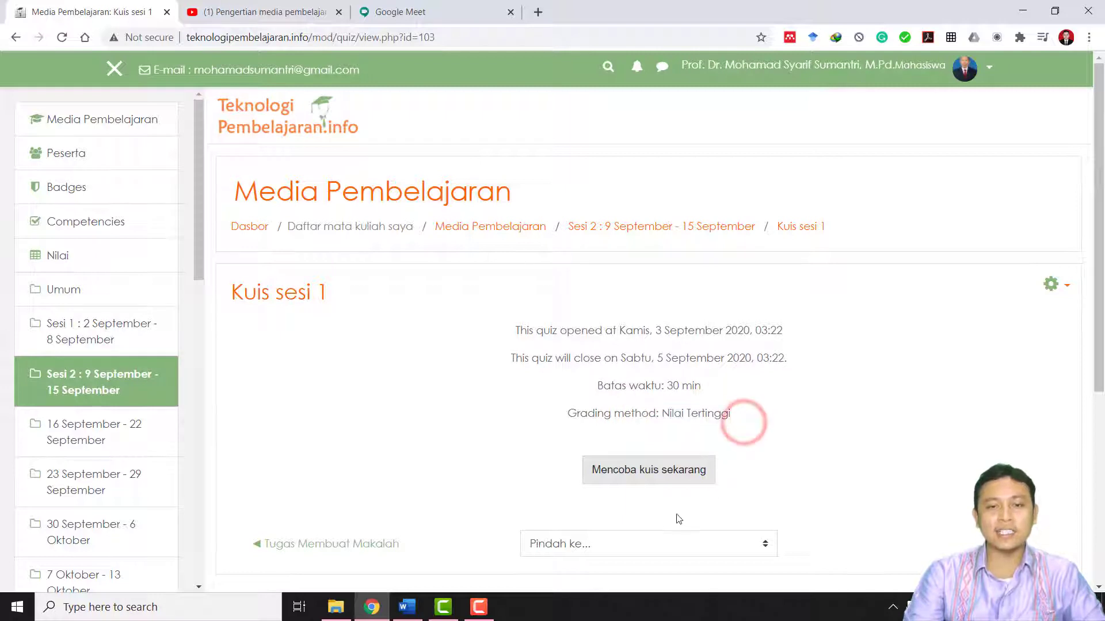
- Start a timed attempt of Kuis sesi 1, view both questions and check the remaining time from question 1
{"action": "left_click", "coordinate": [640, 481]}
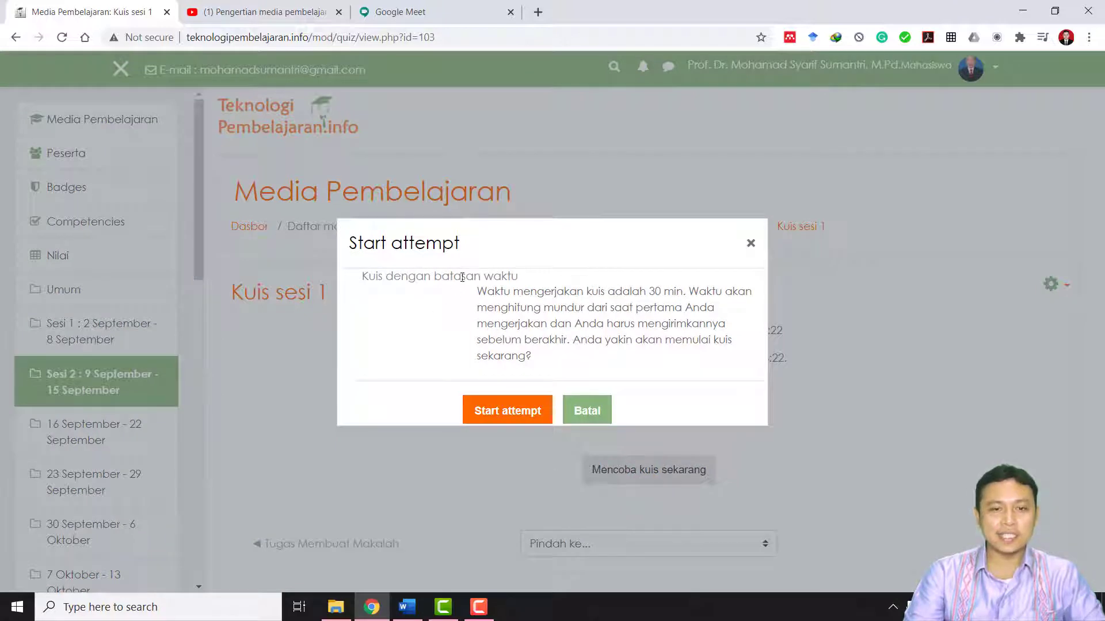
{"action": "left_click", "coordinate": [508, 422]}
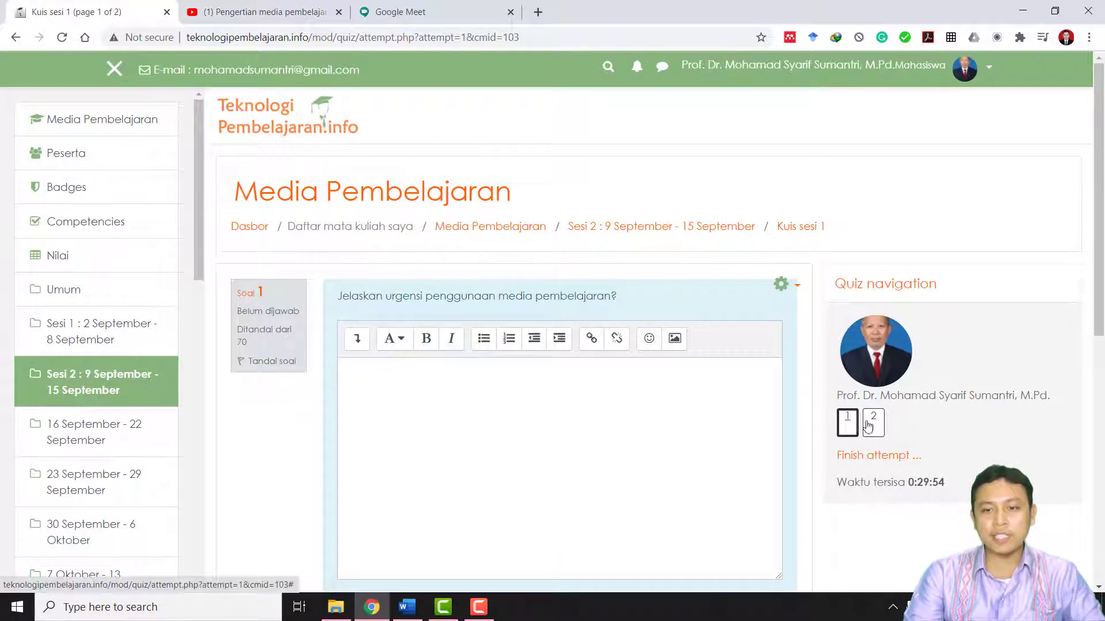
{"action": "left_click", "coordinate": [845, 427]}
{"action": "left_click", "coordinate": [872, 425]}
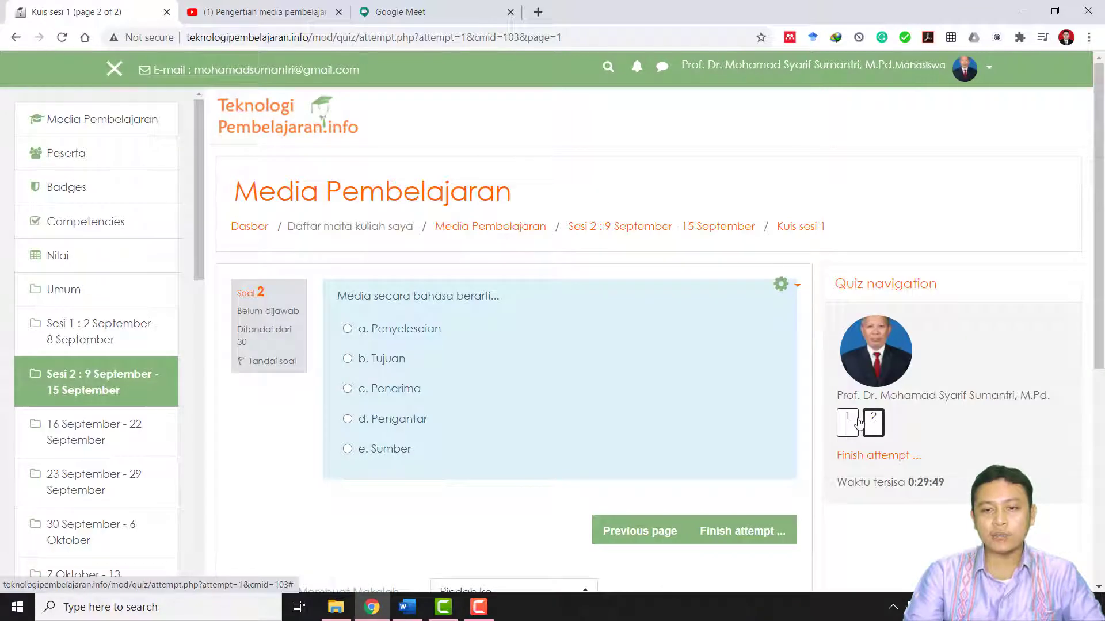
{"action": "left_click", "coordinate": [847, 424]}
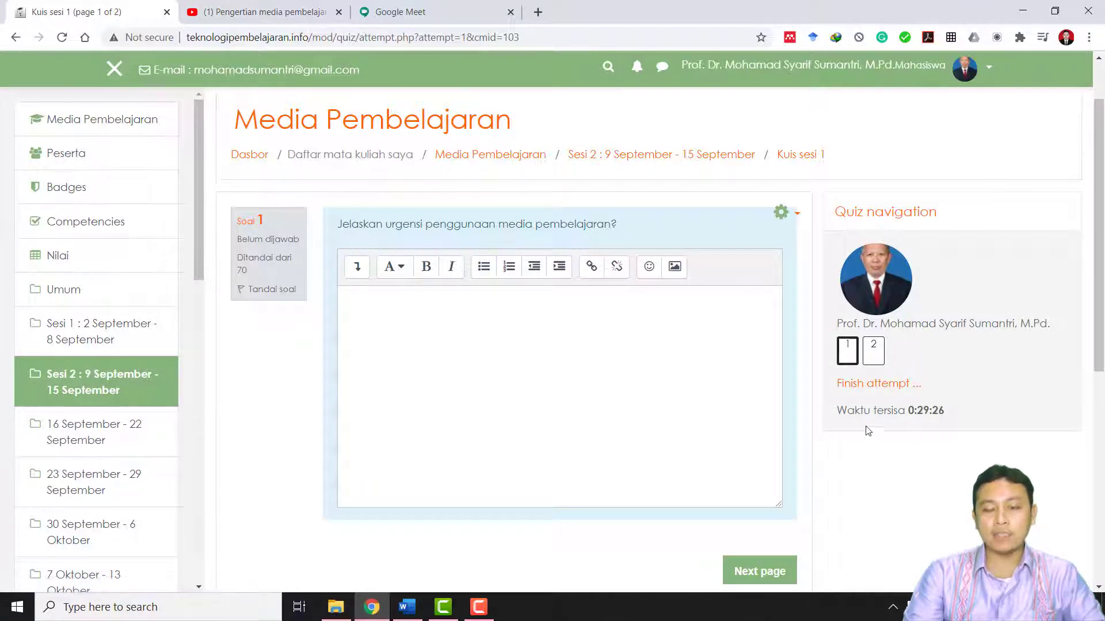
{"action": "double_click", "coordinate": [909, 411]}
{"action": "mouse_move", "coordinate": [944, 415]}
{"action": "left_mouse_down"}
{"action": "mouse_move", "coordinate": [906, 410]}
{"action": "mouse_move", "coordinate": [946, 411]}
{"action": "left_mouse_up"}
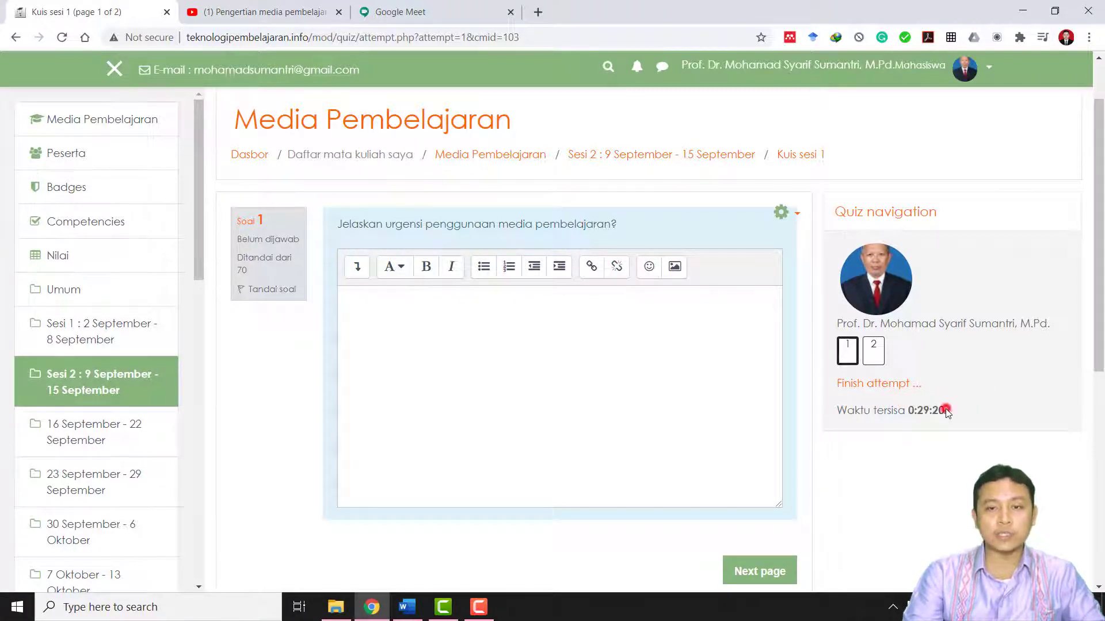
- Answer essay question 1 on the urgency of using learning media with the text "Contoh jawaban....."
{"action": "left_click", "coordinate": [462, 345]}
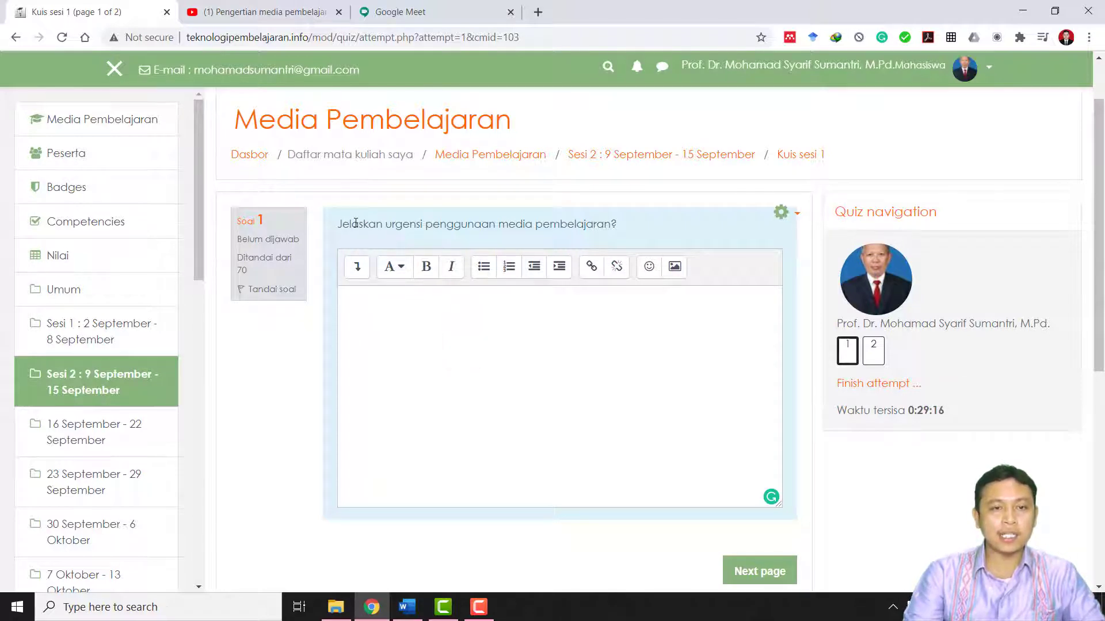
{"action": "left_click_drag", "start_coordinate": [498, 224], "coordinate": [344, 224]}
{"action": "left_click", "coordinate": [482, 313]}
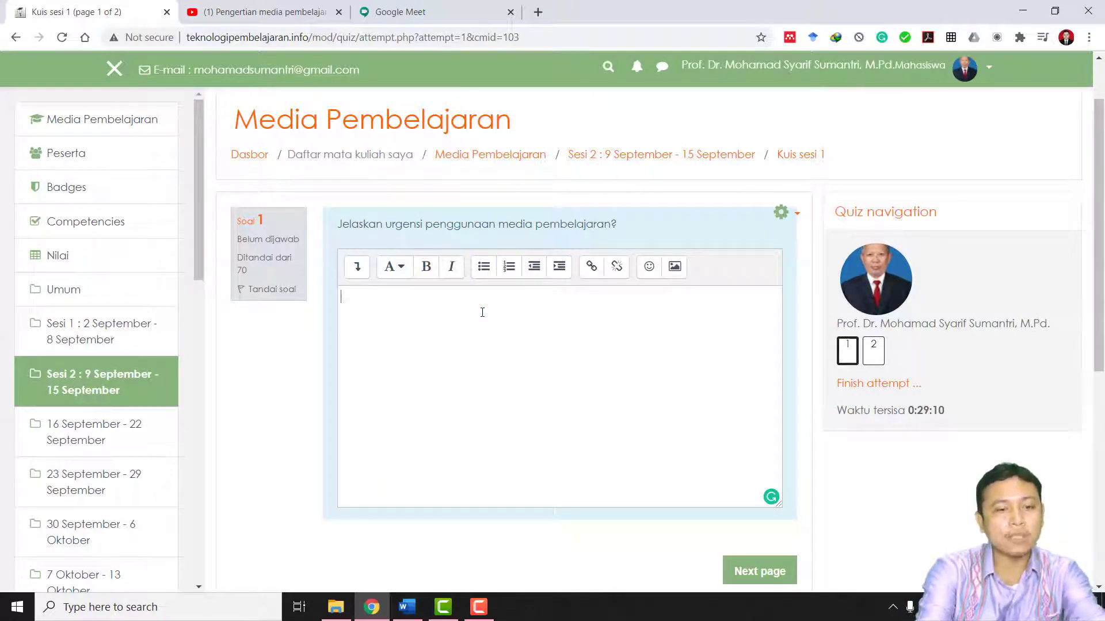
{"action": "type", "text": "Contoh "}
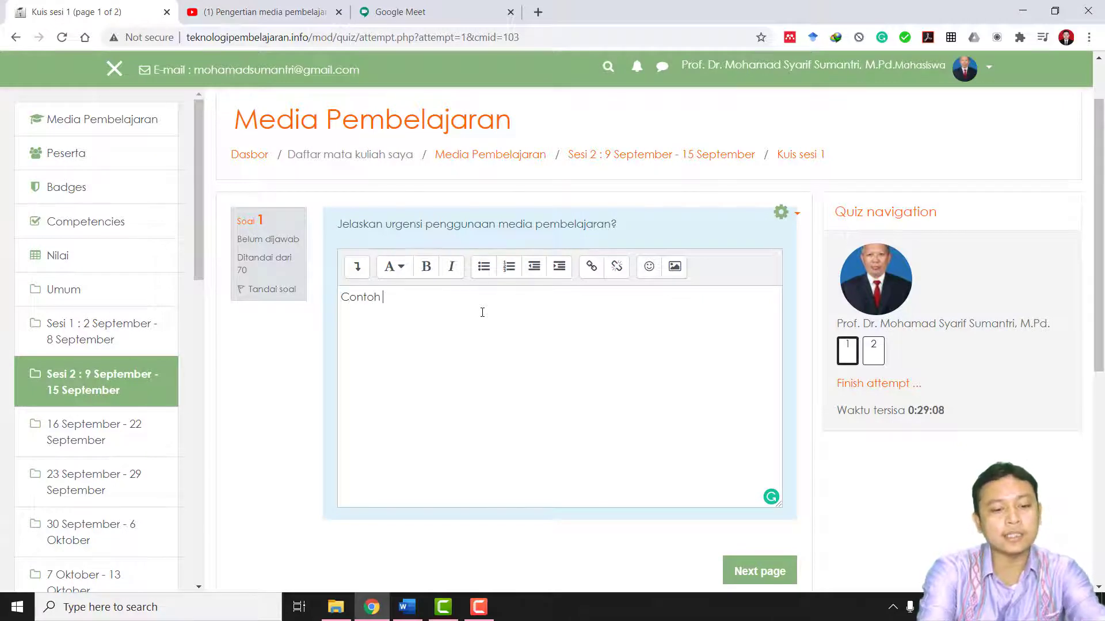
{"action": "type", "text": "jawaban....."}
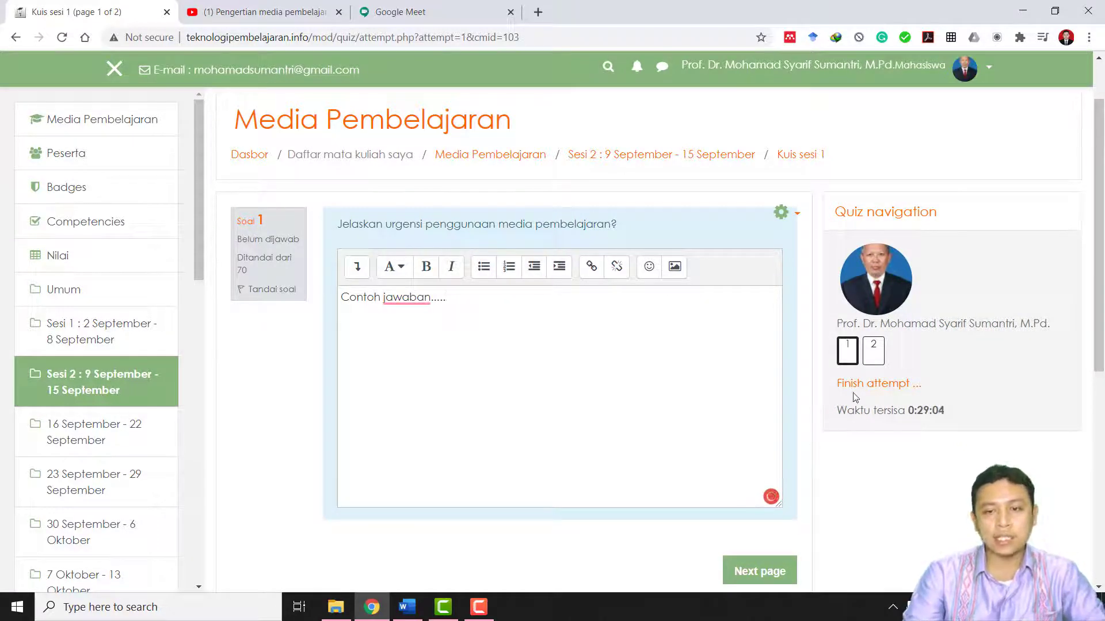
- Go to question 2 and choose "d. Pengantar" as the answer
{"action": "left_click", "coordinate": [870, 352]}
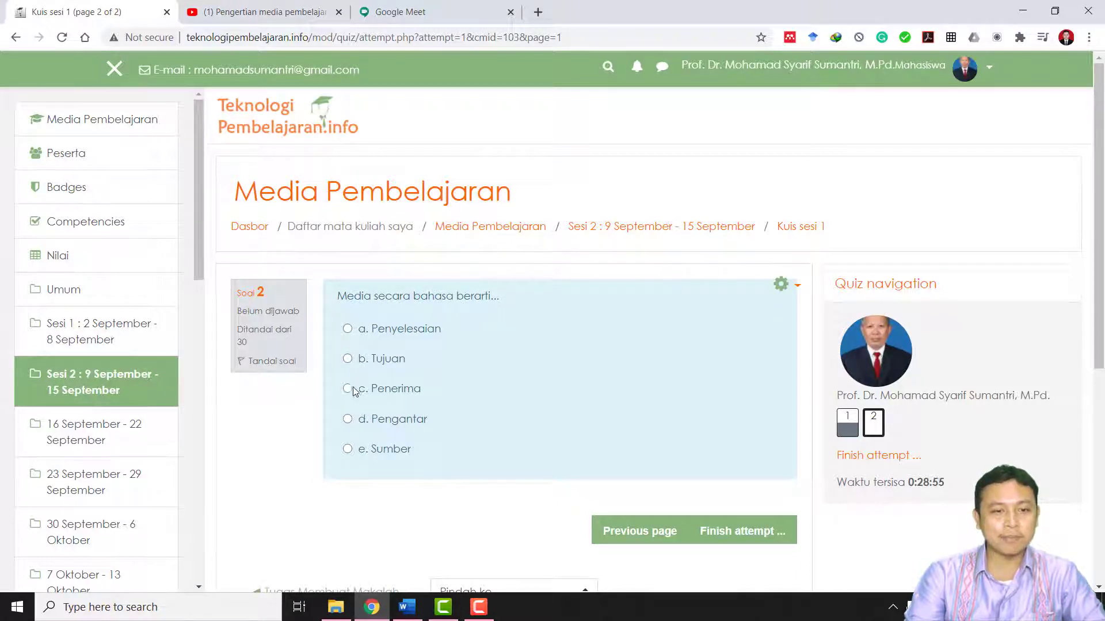
{"action": "left_click", "coordinate": [348, 419]}
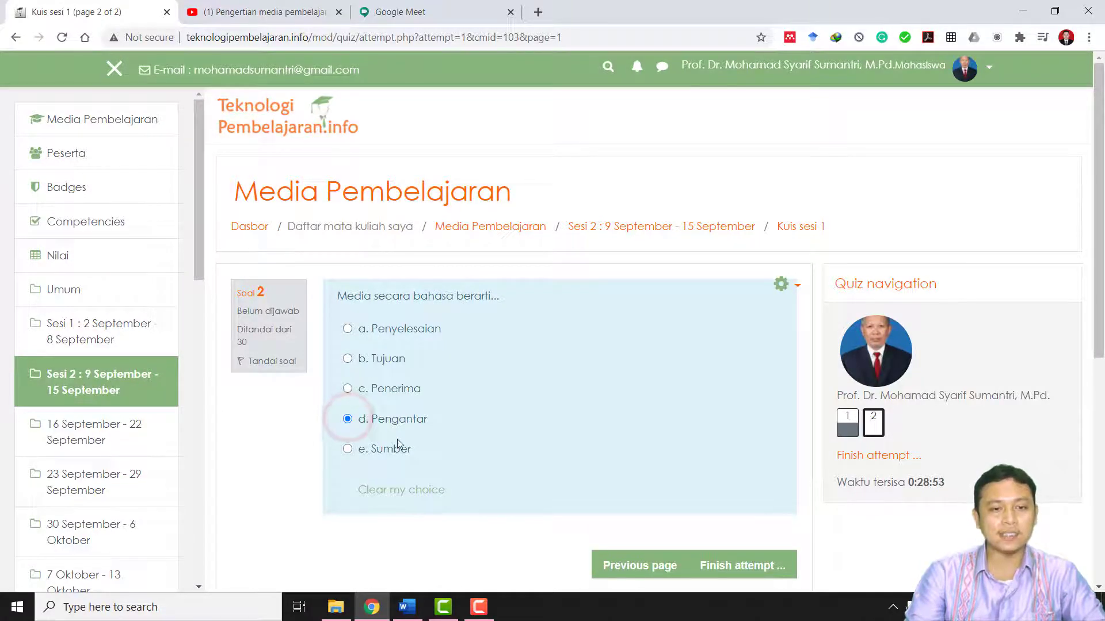
{"action": "scroll", "coordinate": [397, 440], "scroll_direction": "down", "scroll_amount": 2}
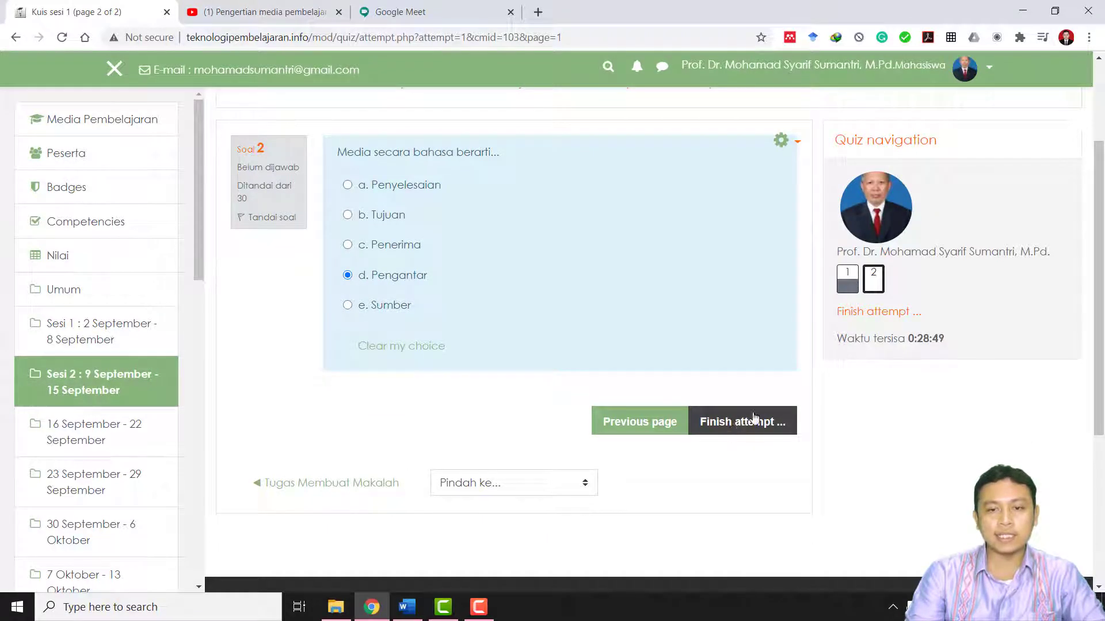
- Open the attempt summary to check the answer statuses and remaining time, and return to the attempt
{"action": "left_click", "coordinate": [860, 313]}
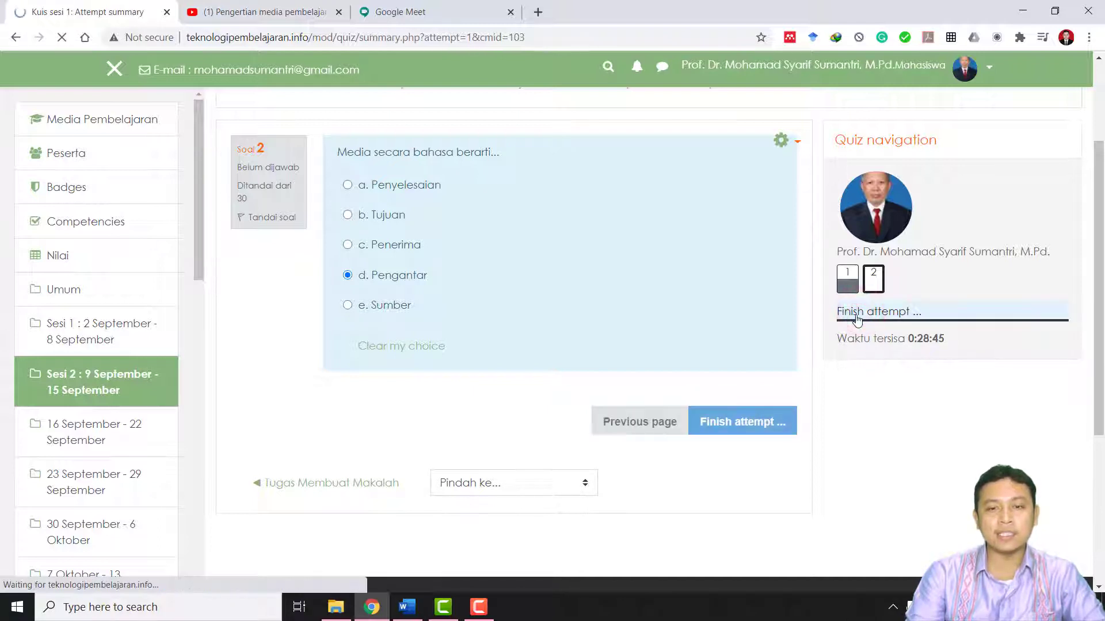
{"action": "scroll", "coordinate": [504, 473], "scroll_direction": "down", "scroll_amount": 1}
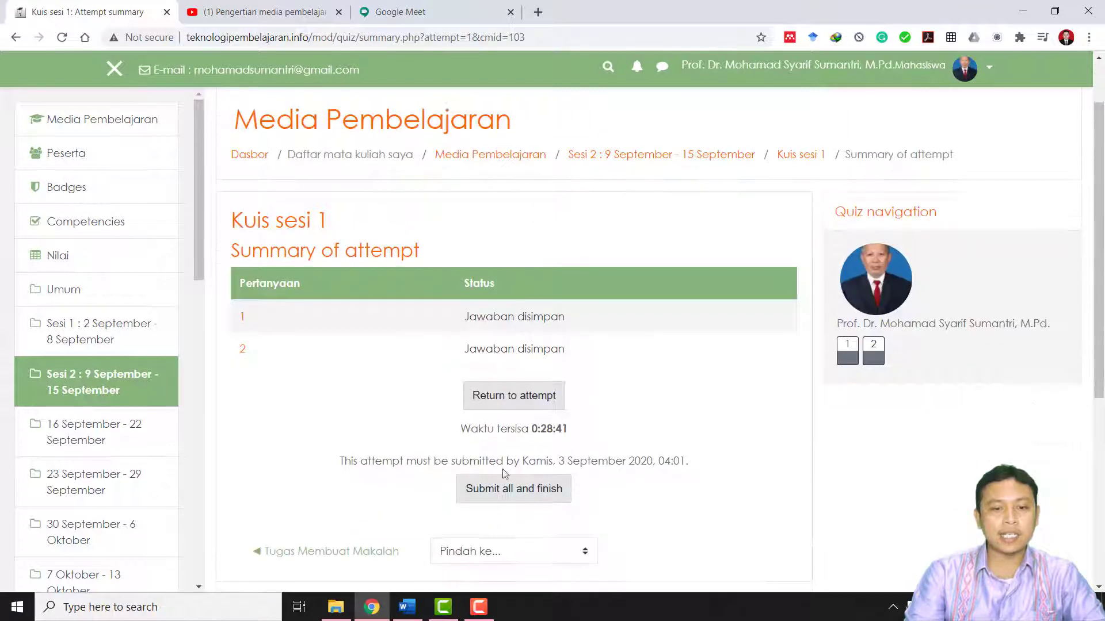
{"action": "left_click_drag", "start_coordinate": [542, 431], "coordinate": [600, 425]}
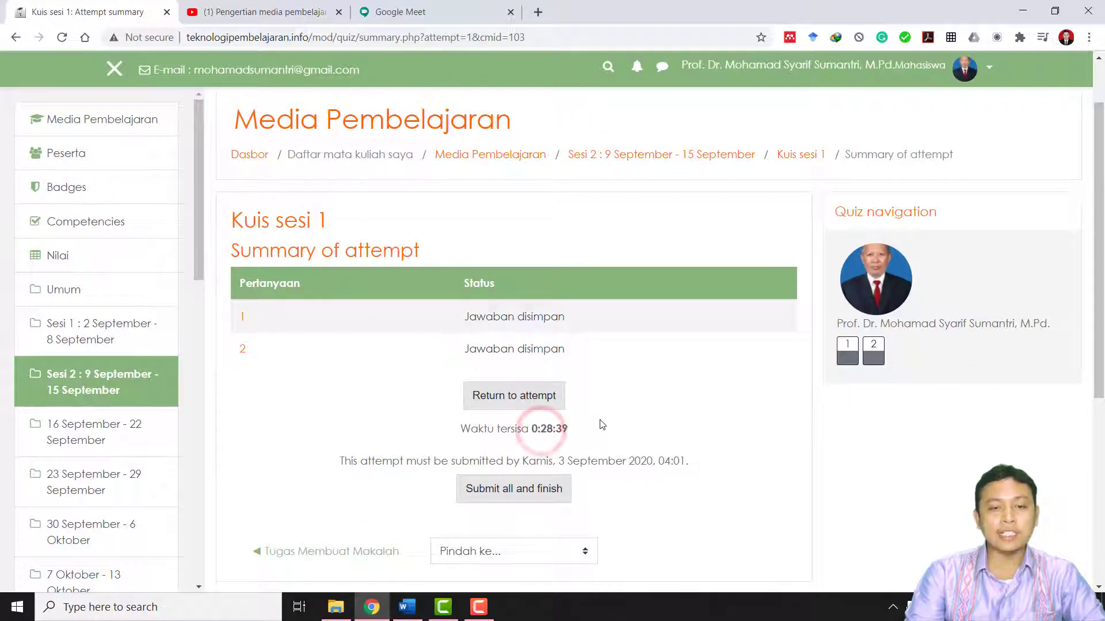
{"action": "left_click", "coordinate": [498, 399]}
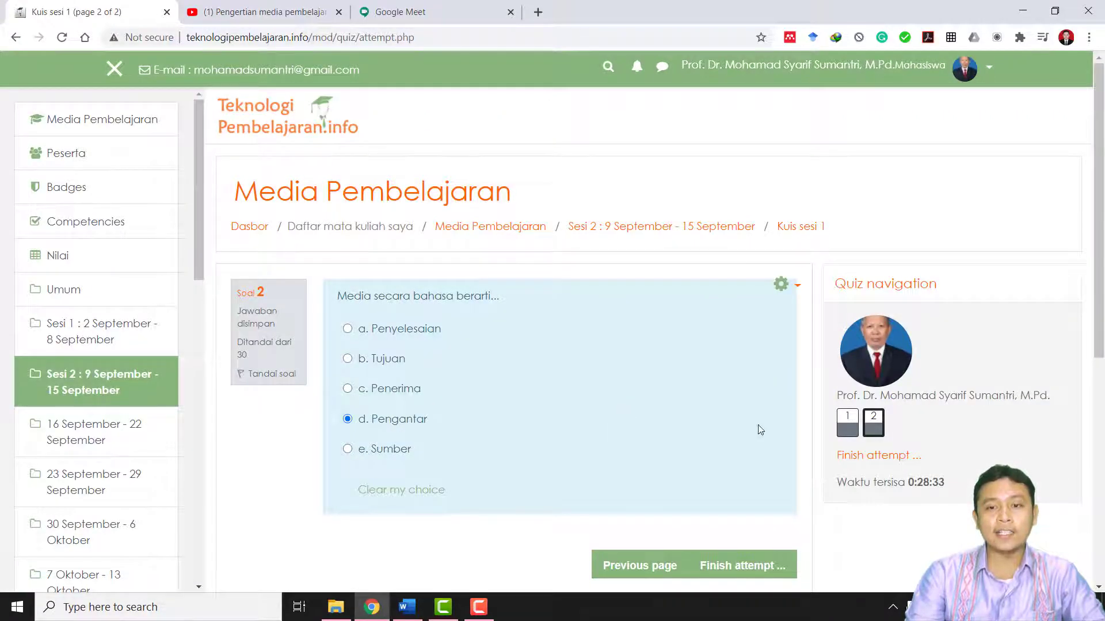
- Finish the Kuis sesi 1 attempt from question 2, submit all answers and confirm the submission
{"action": "left_click", "coordinate": [858, 456]}
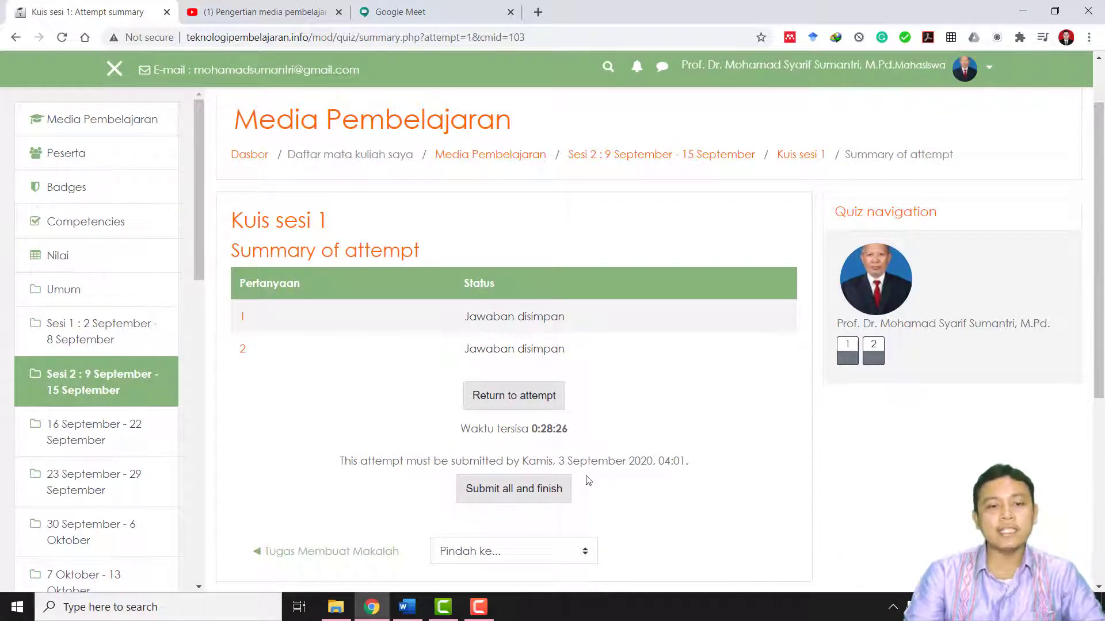
{"action": "left_click", "coordinate": [500, 492]}
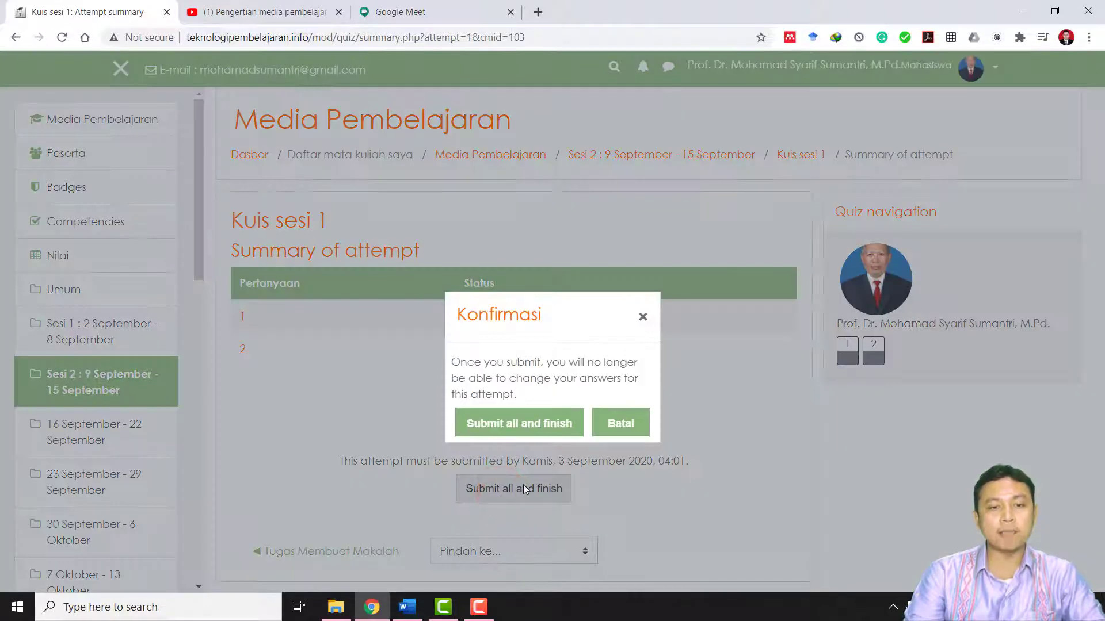
{"action": "left_click", "coordinate": [538, 427]}
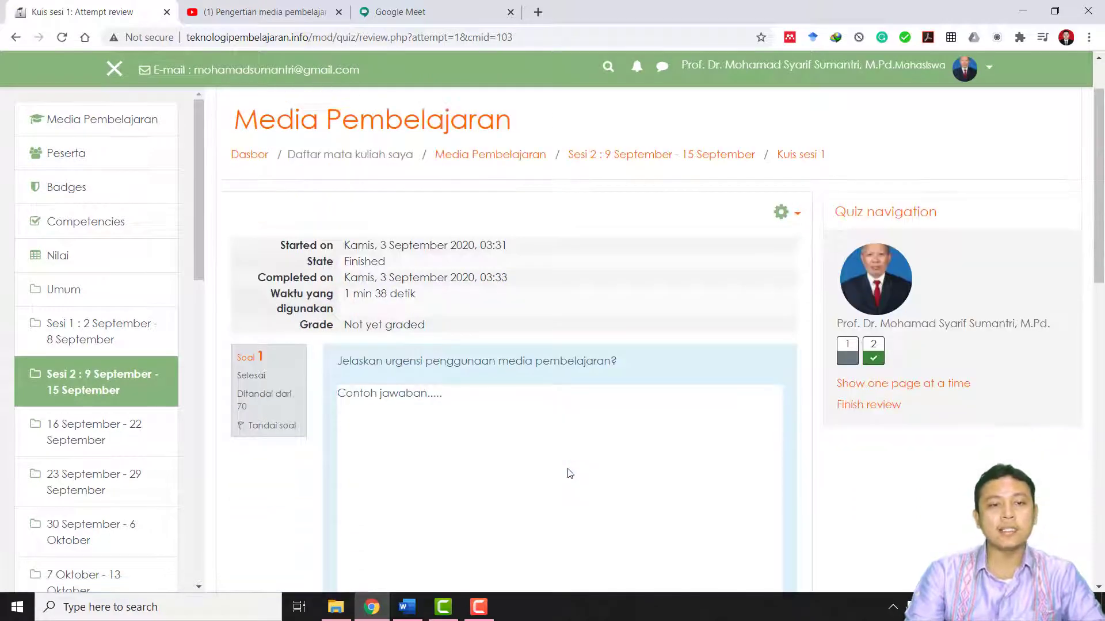
- Review the submitted attempt, checking the overall grade status, the essay answer and the feedback on question 2
{"action": "scroll", "coordinate": [577, 460], "scroll_direction": "down", "scroll_amount": 3}
{"action": "scroll", "coordinate": [579, 462], "scroll_direction": "up", "scroll_amount": 1}
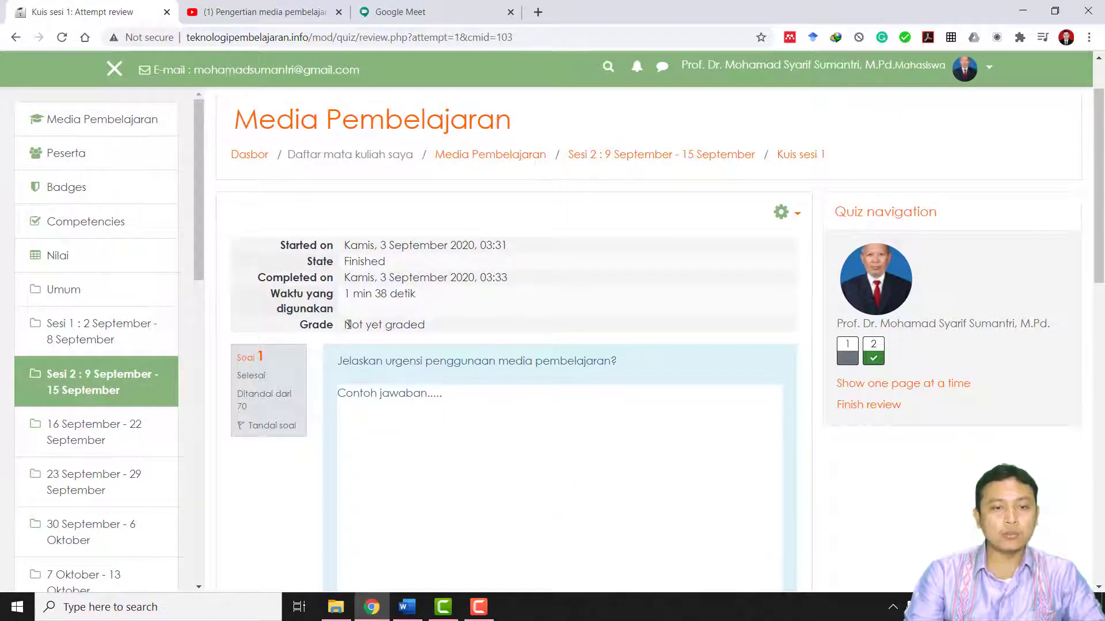
{"action": "left_click_drag", "start_coordinate": [342, 326], "coordinate": [437, 334]}
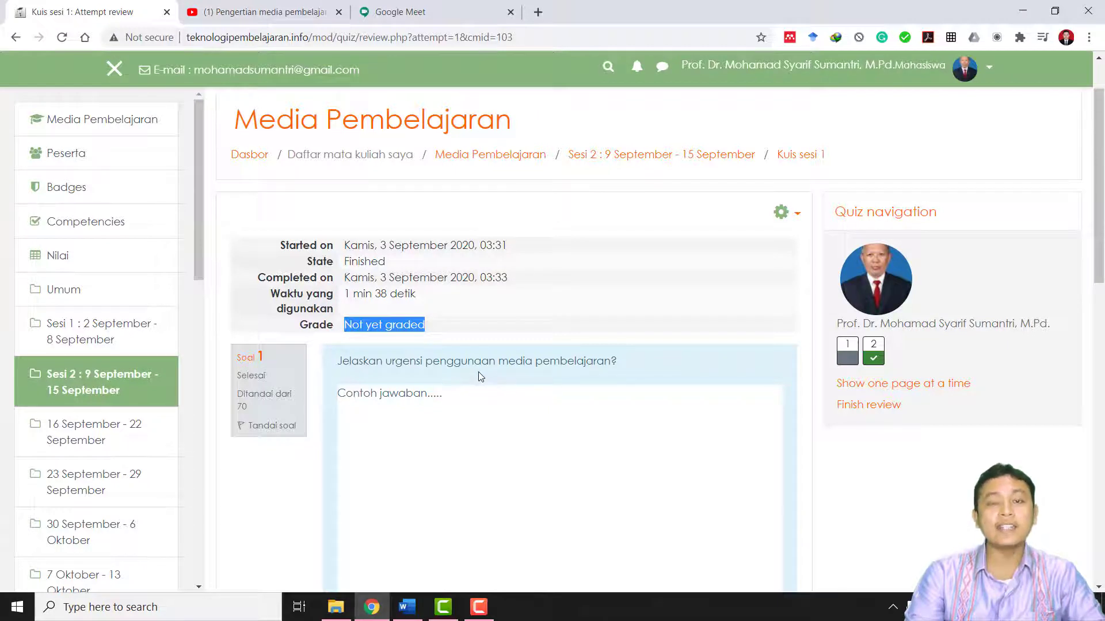
{"action": "left_click", "coordinate": [406, 407]}
{"action": "scroll", "coordinate": [405, 406], "scroll_direction": "down", "scroll_amount": 4}
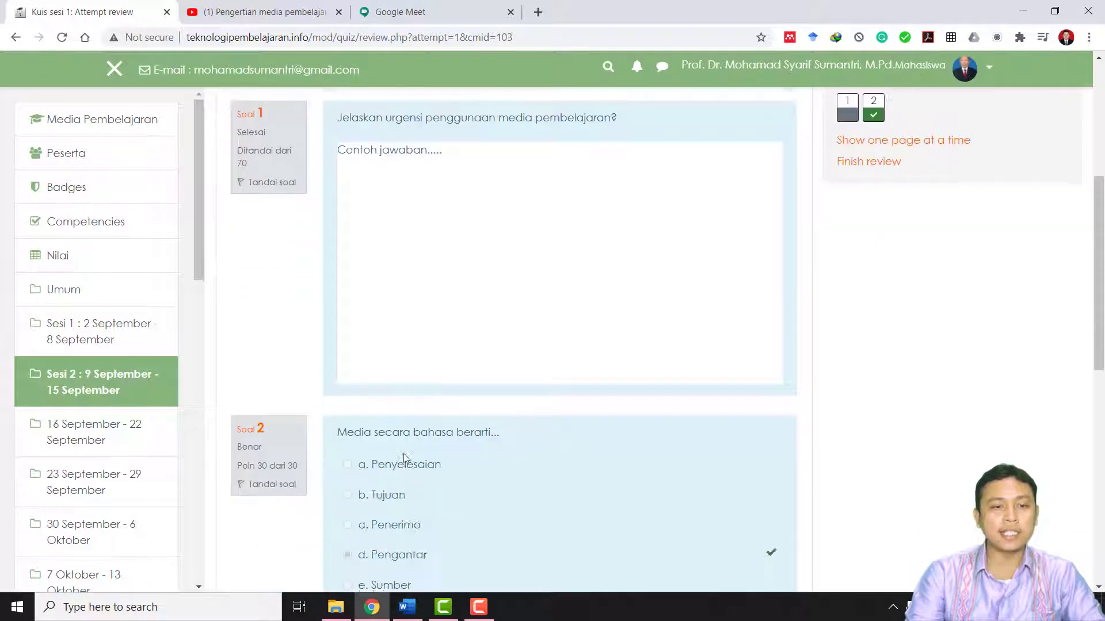
{"action": "scroll", "coordinate": [404, 459], "scroll_direction": "down", "scroll_amount": 2}
{"action": "scroll", "coordinate": [377, 467], "scroll_direction": "down", "scroll_amount": 1}
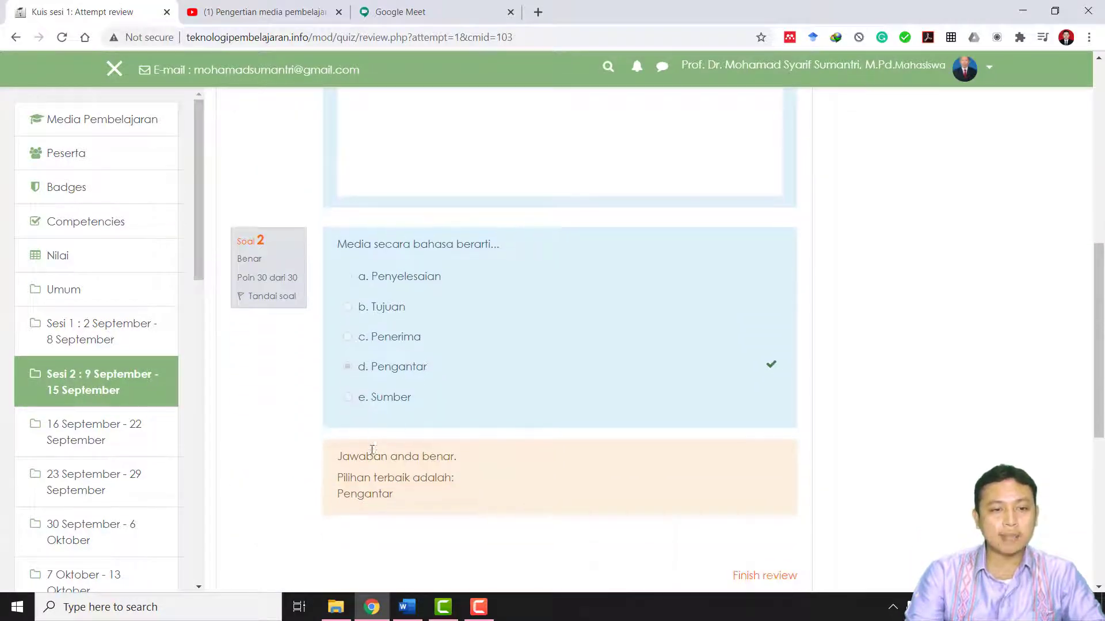
{"action": "triple_click", "coordinate": [426, 368]}
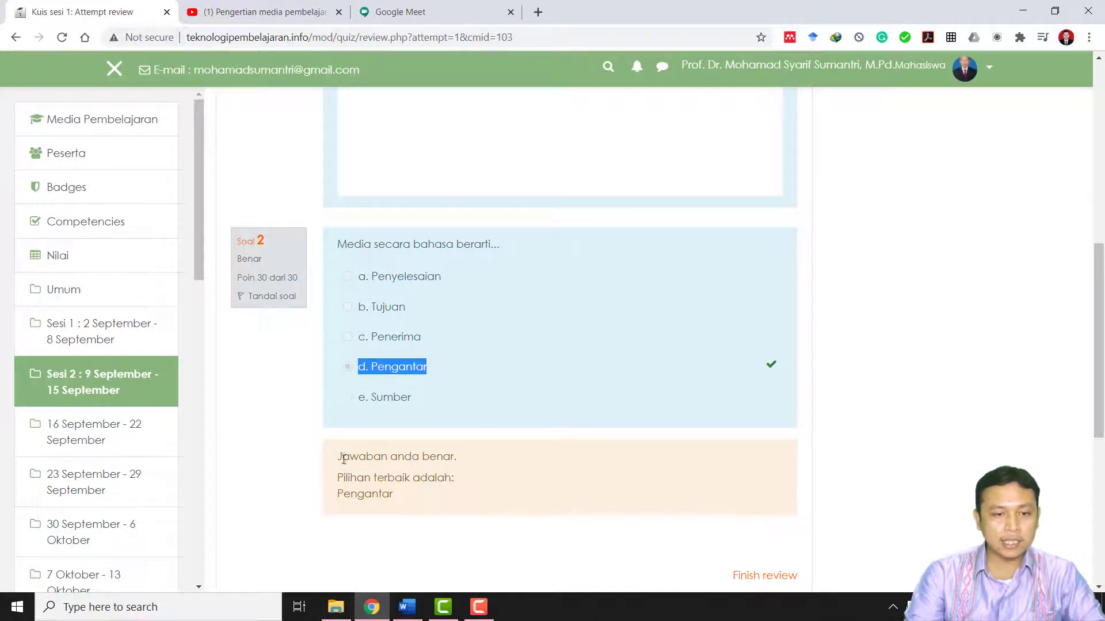
{"action": "left_click_drag", "start_coordinate": [344, 458], "coordinate": [409, 505]}
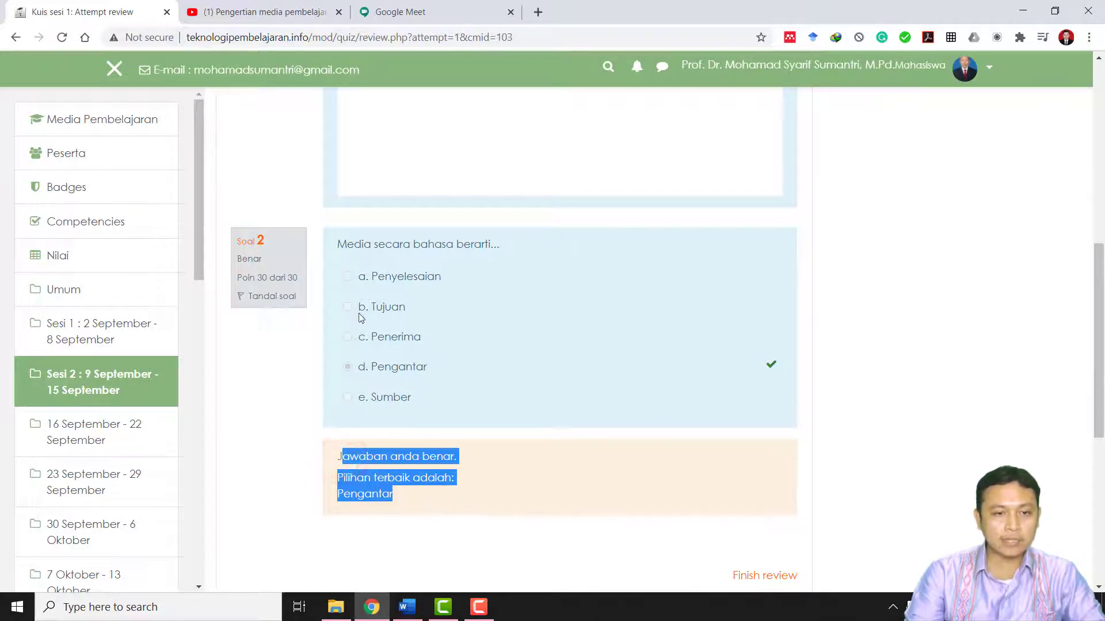
{"action": "left_click", "coordinate": [352, 458]}
{"action": "left_click_drag", "start_coordinate": [338, 456], "coordinate": [404, 509]}
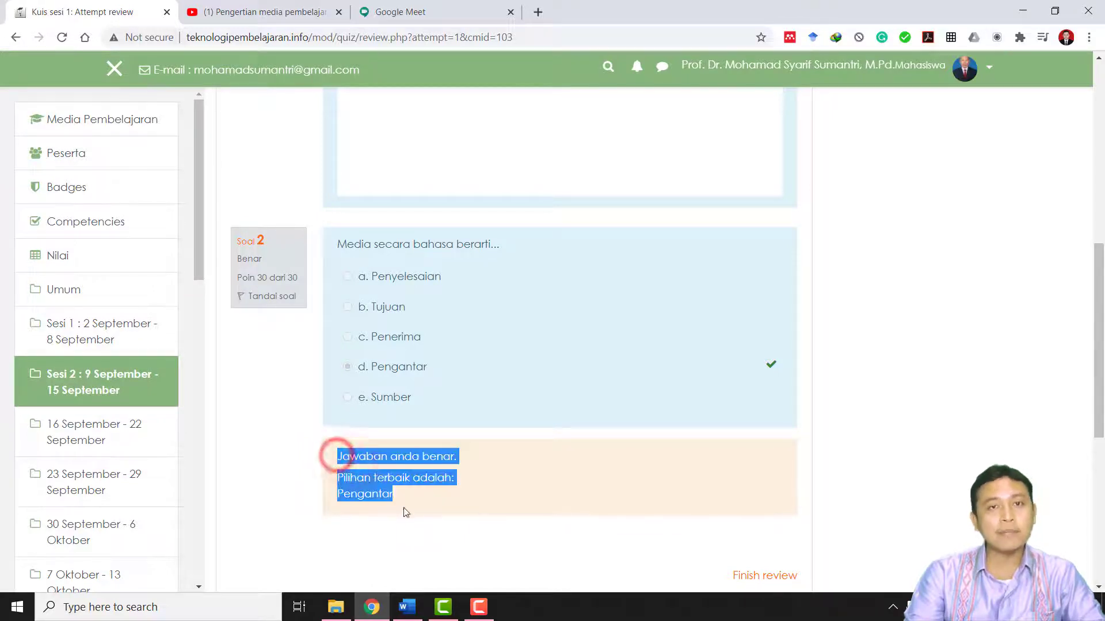
- Return to the Media Pembelajaran course page and switch the account back to its normal role
{"action": "key", "text": "Home"}
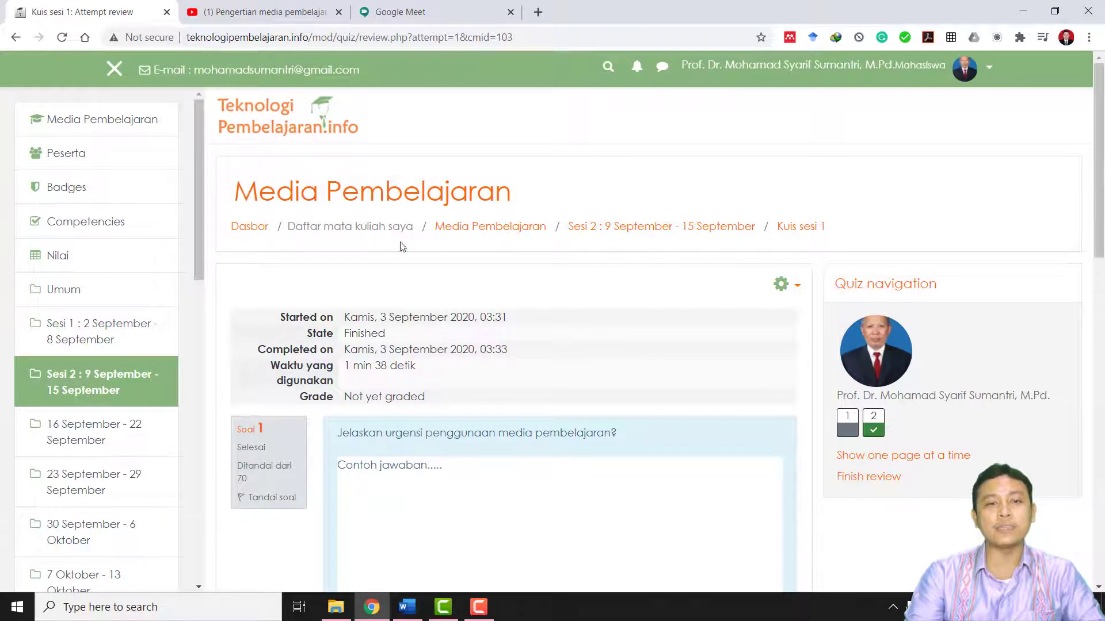
{"action": "left_click", "coordinate": [521, 234]}
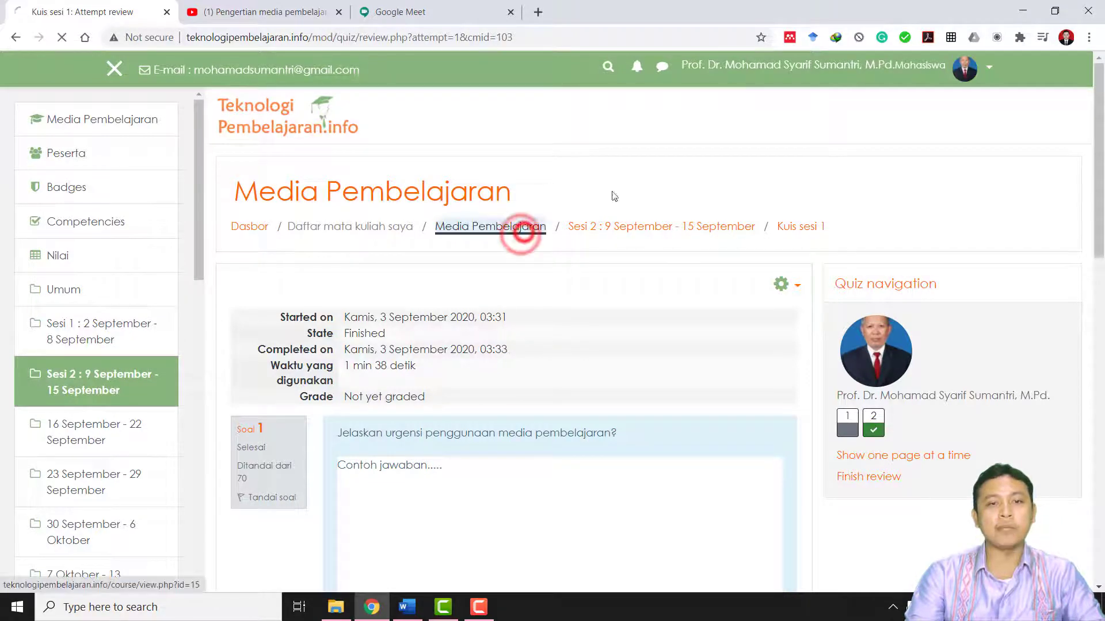
{"action": "left_click", "coordinate": [978, 69]}
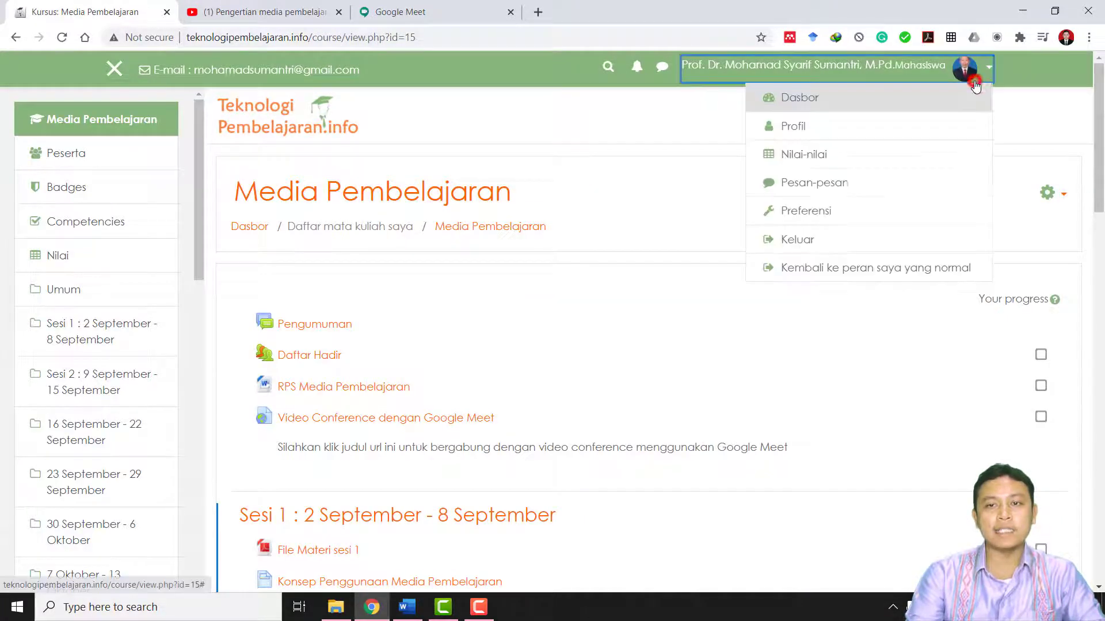
{"action": "left_click", "coordinate": [876, 270]}
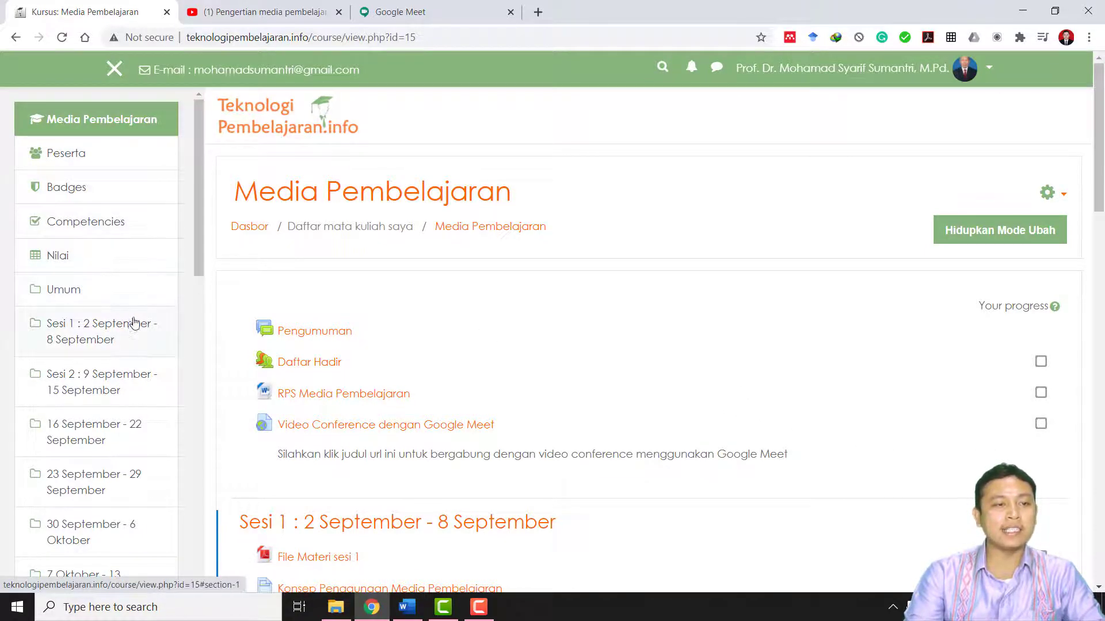
- Export all course grade items as an OpenDocument spreadsheet and save it as "Media Pembelajaran Nilai (2)" in the Humas FITK folder
{"action": "left_click", "coordinate": [73, 259]}
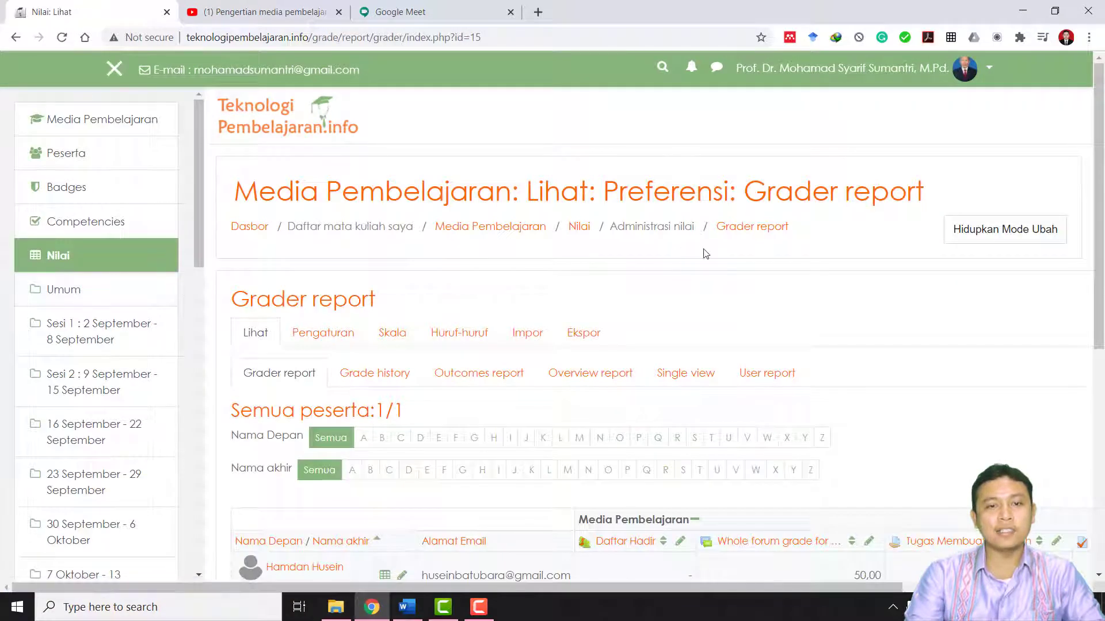
{"action": "left_click", "coordinate": [584, 335]}
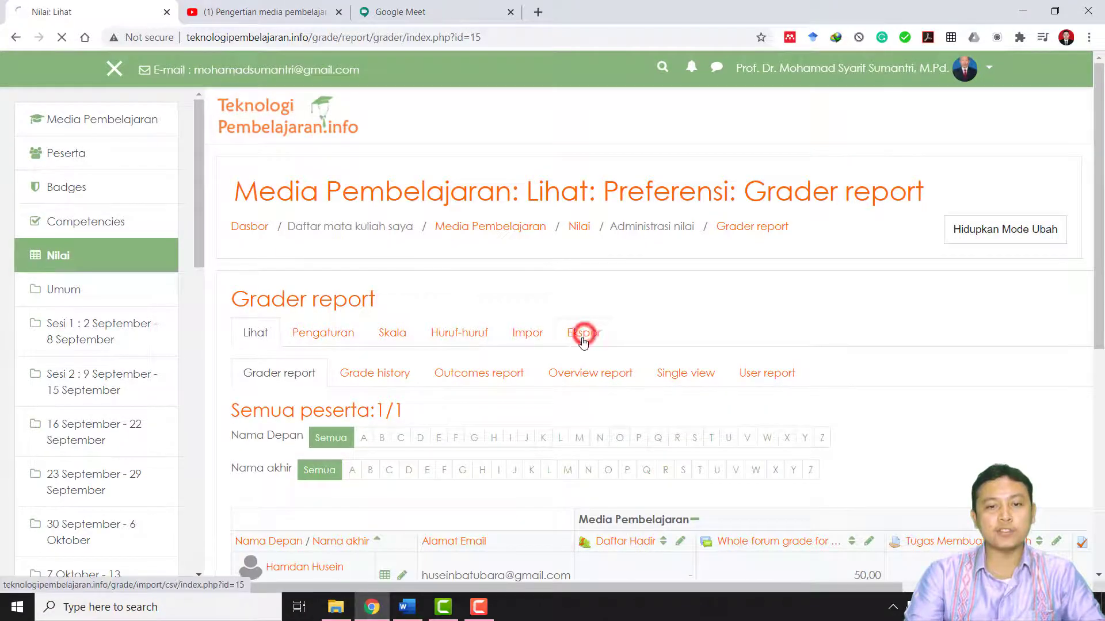
{"action": "scroll", "coordinate": [556, 426], "scroll_direction": "down", "scroll_amount": 10}
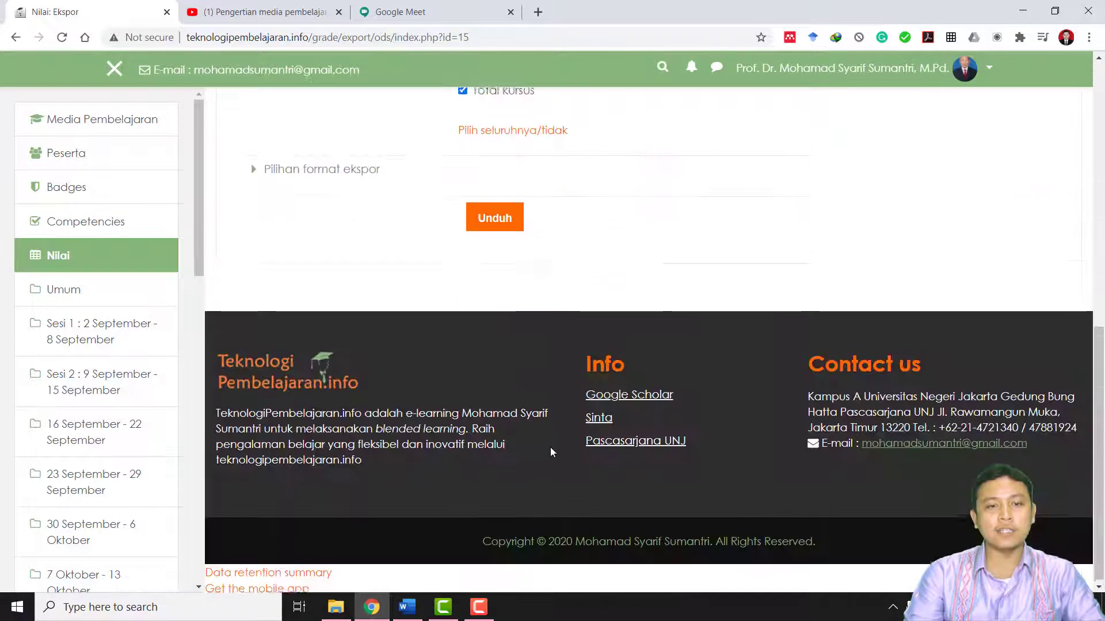
{"action": "scroll", "coordinate": [531, 427], "scroll_direction": "up", "scroll_amount": 3}
{"action": "left_click", "coordinate": [496, 362]}
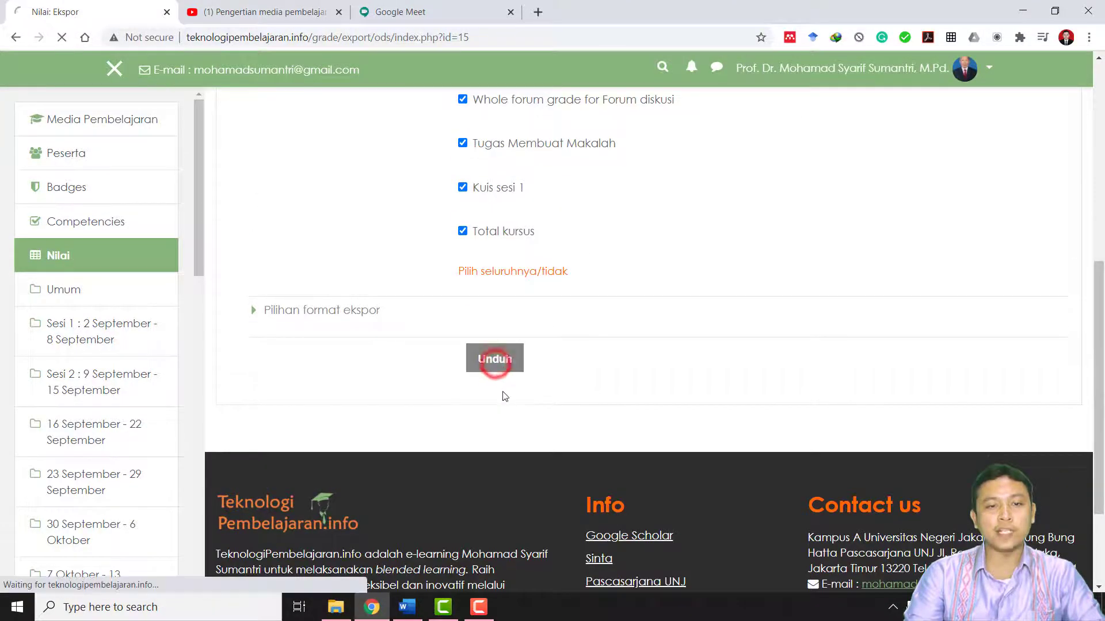
{"action": "scroll", "coordinate": [502, 393], "scroll_direction": "up", "scroll_amount": 2}
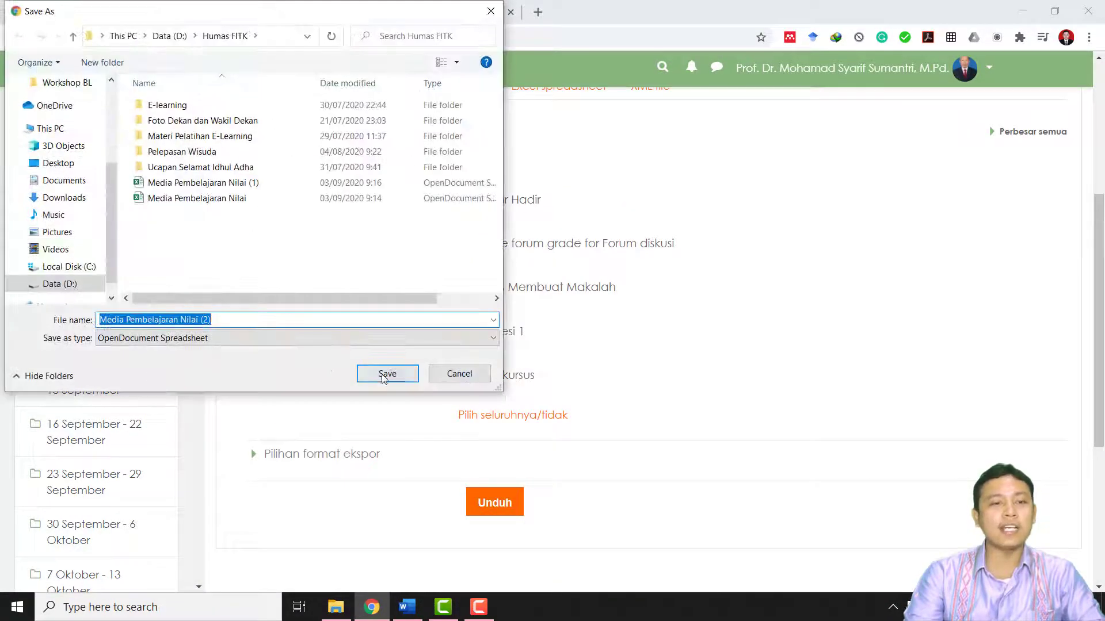
{"action": "left_click", "coordinate": [387, 375]}
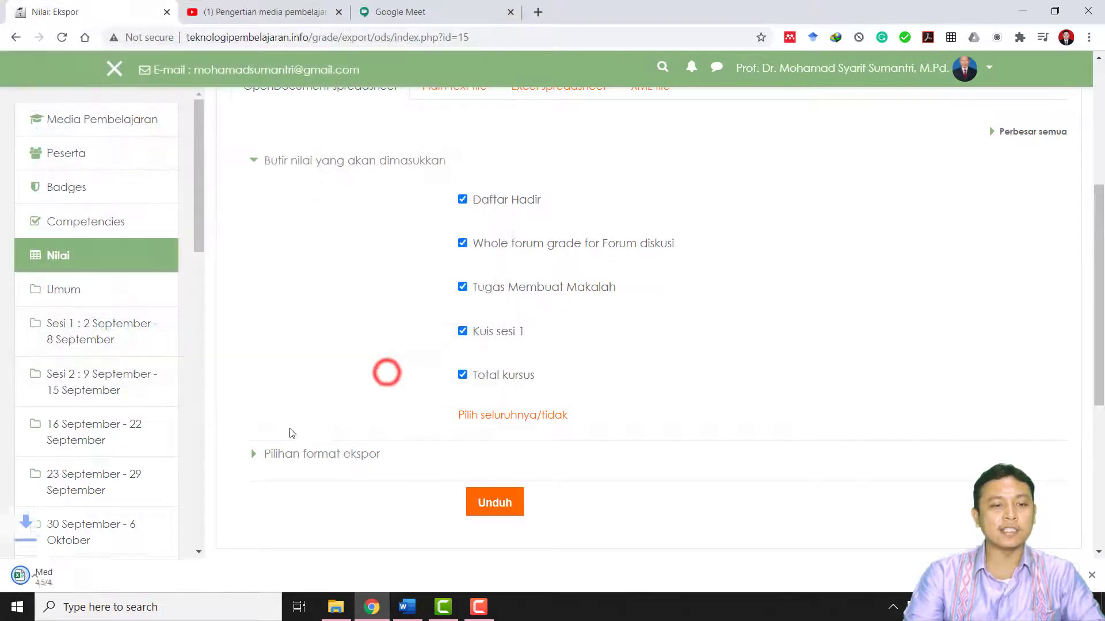
- Open the downloaded grade file in Excel, inspect the forum, assignment and quiz grades in row 2, and close it
{"action": "left_click", "coordinate": [115, 578]}
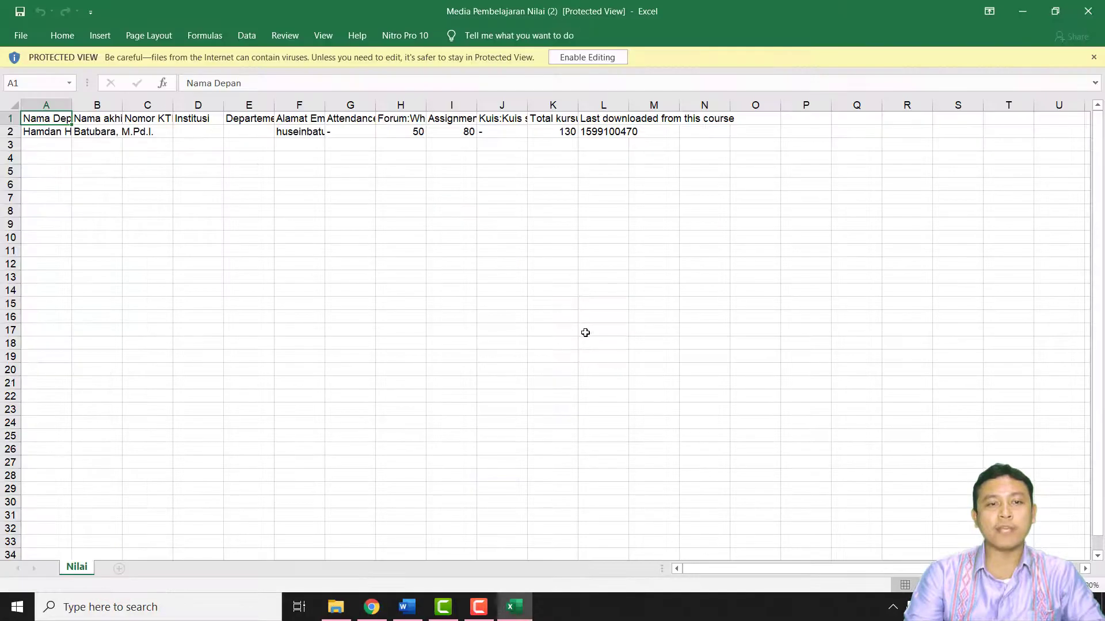
{"action": "left_click", "coordinate": [500, 131]}
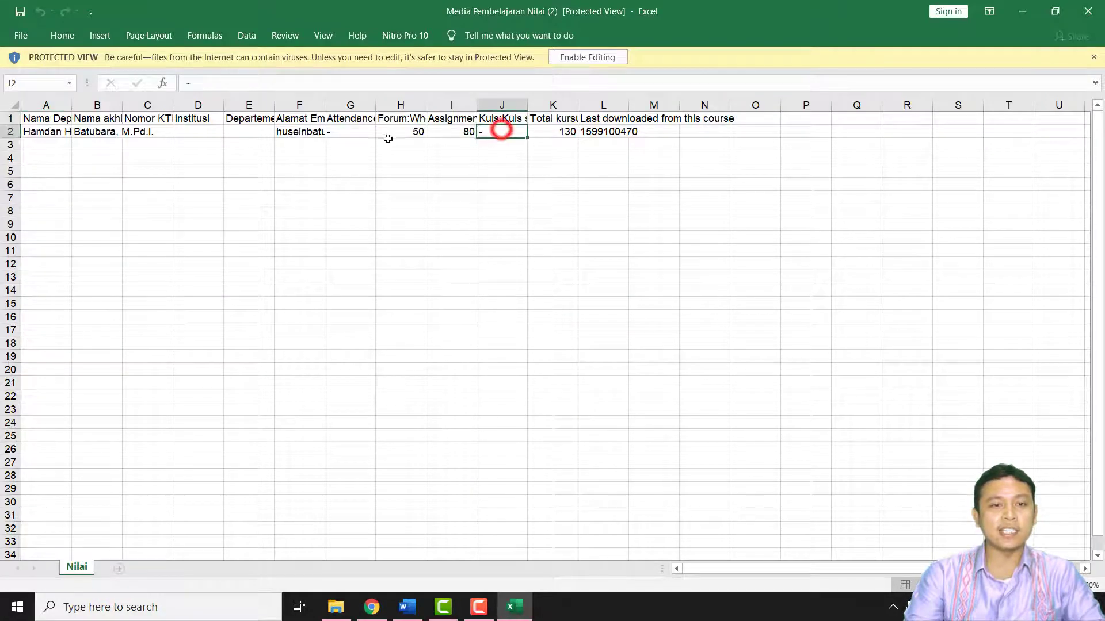
{"action": "left_click", "coordinate": [407, 133]}
{"action": "left_click", "coordinate": [456, 133]}
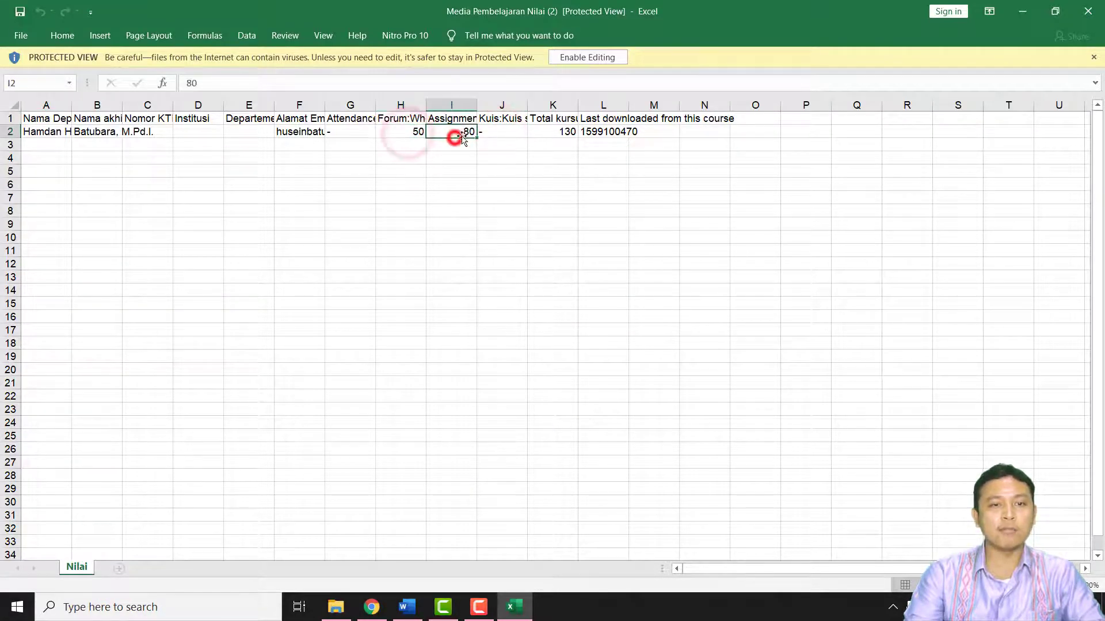
{"action": "left_click", "coordinate": [498, 132]}
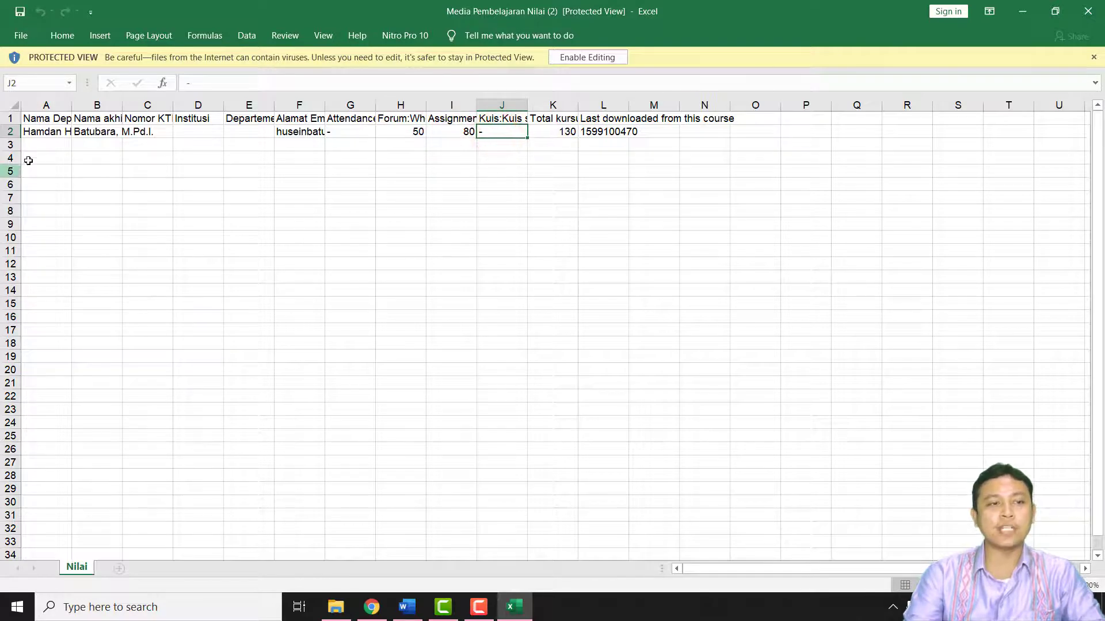
{"action": "left_click", "coordinate": [1087, 11]}
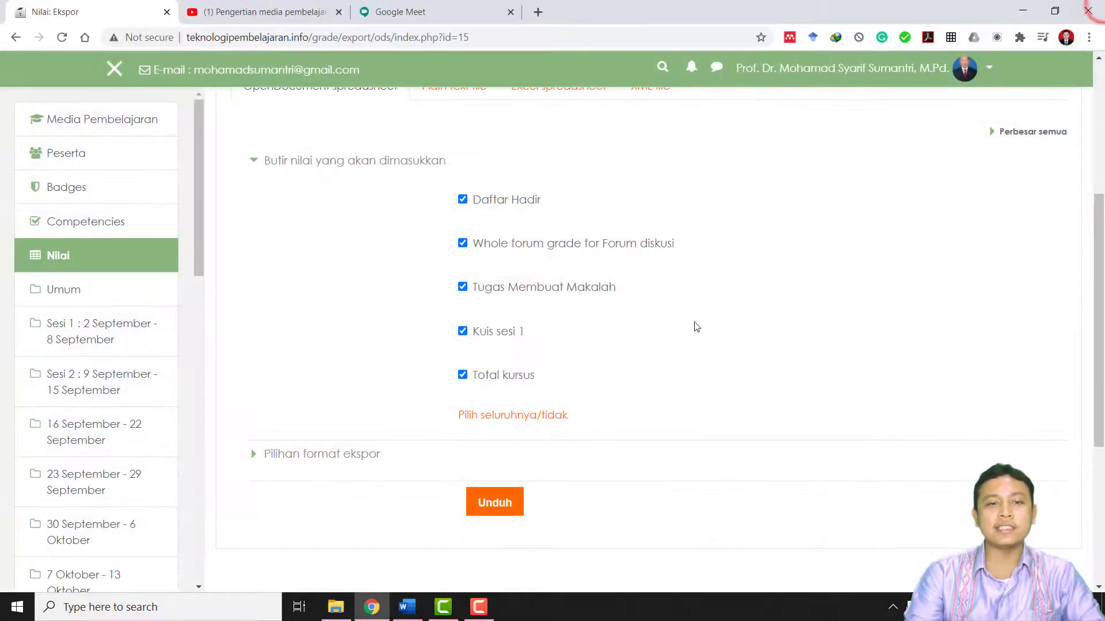
- Return to the Media Pembelajaran course page and look over the activities under Sesi 1 and Sesi 2
{"action": "scroll", "coordinate": [690, 340], "scroll_direction": "up", "scroll_amount": 5}
{"action": "left_click", "coordinate": [506, 226]}
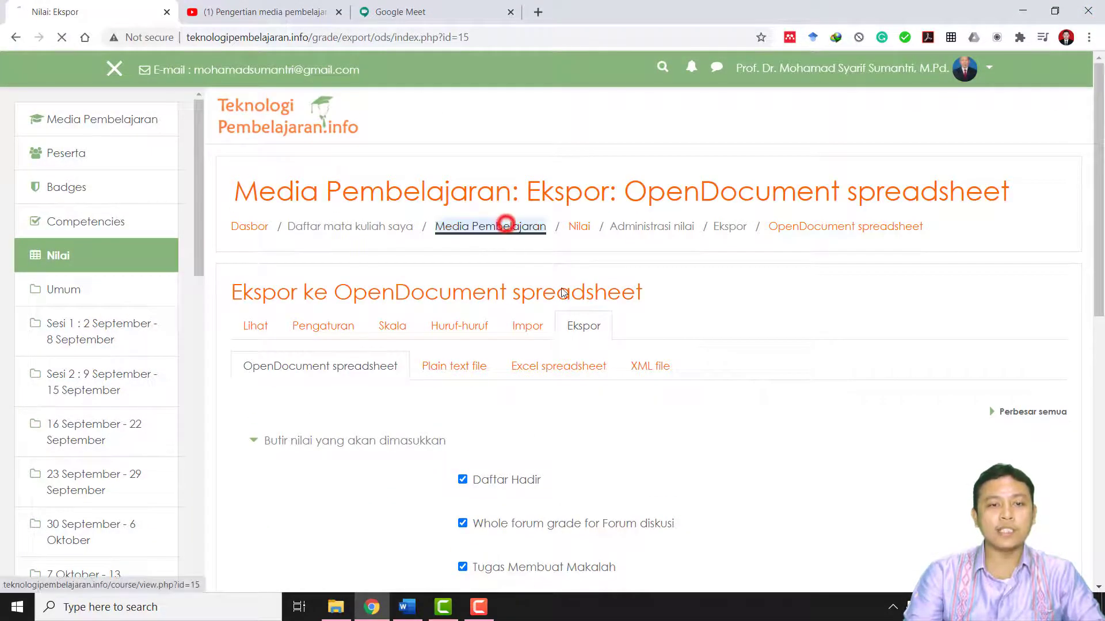
{"action": "scroll", "coordinate": [633, 506], "scroll_direction": "down", "scroll_amount": 2}
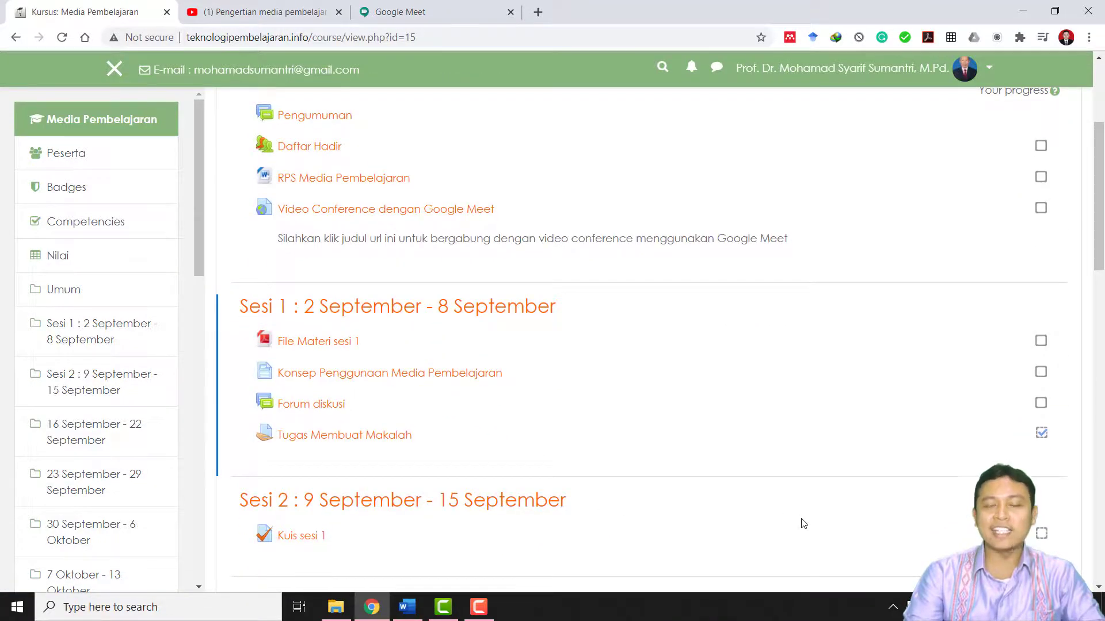
{"action": "scroll", "coordinate": [804, 523], "scroll_direction": "up", "scroll_amount": 4}
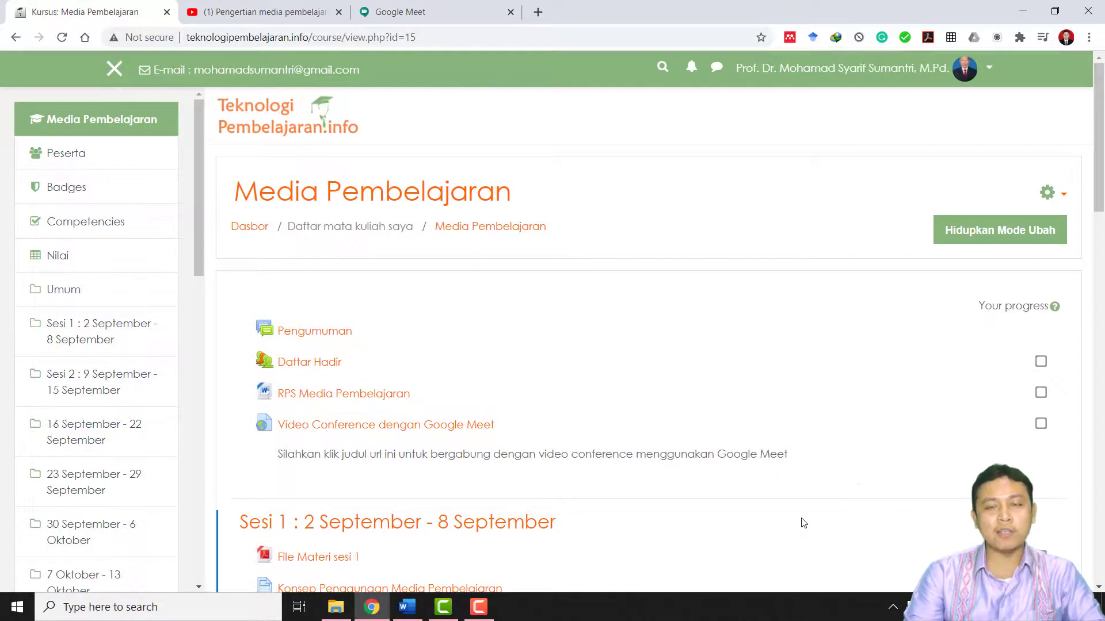